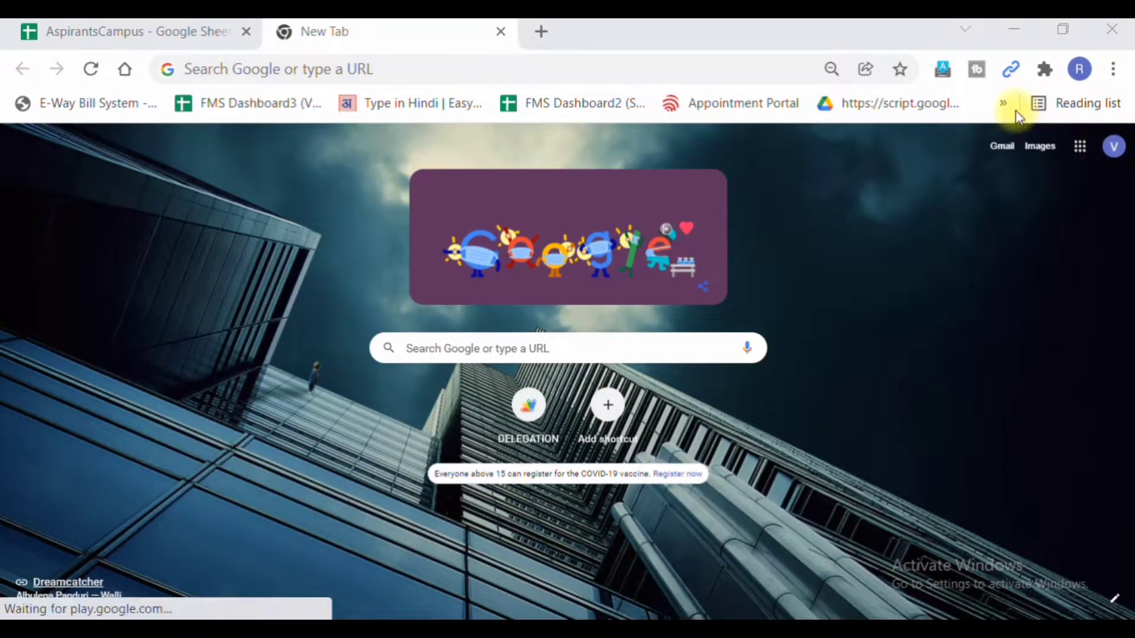
Step: Go to Google Drive and create a new blank Google Sheets spreadsheet in My Drive
left_click(1080, 147)
left_click(1027, 303)
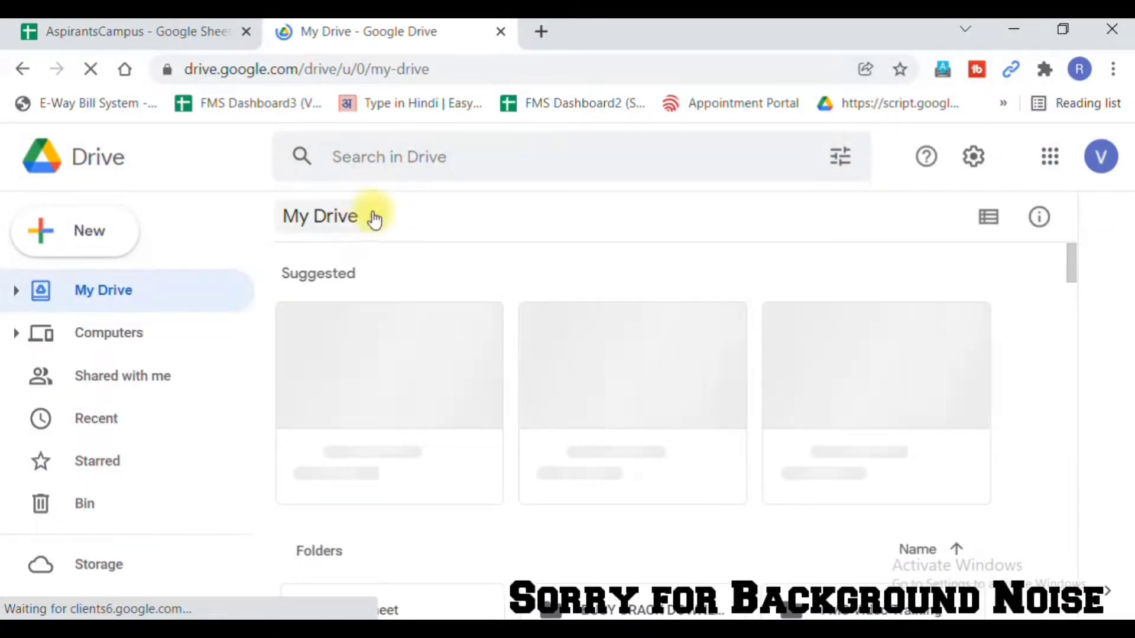
left_click(381, 222)
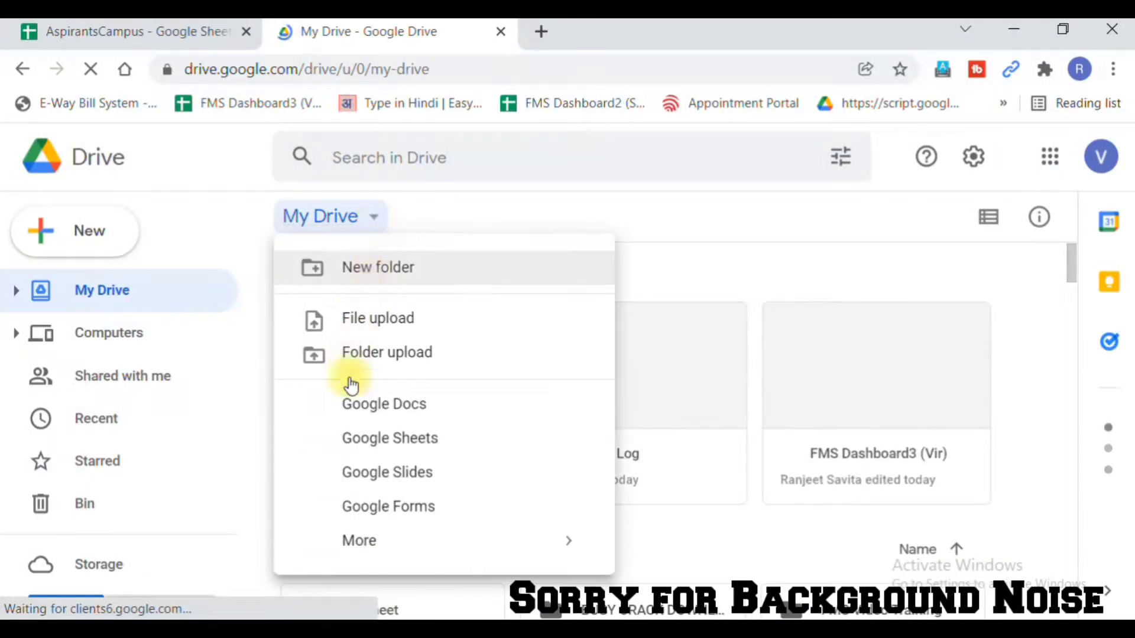
left_click(351, 438)
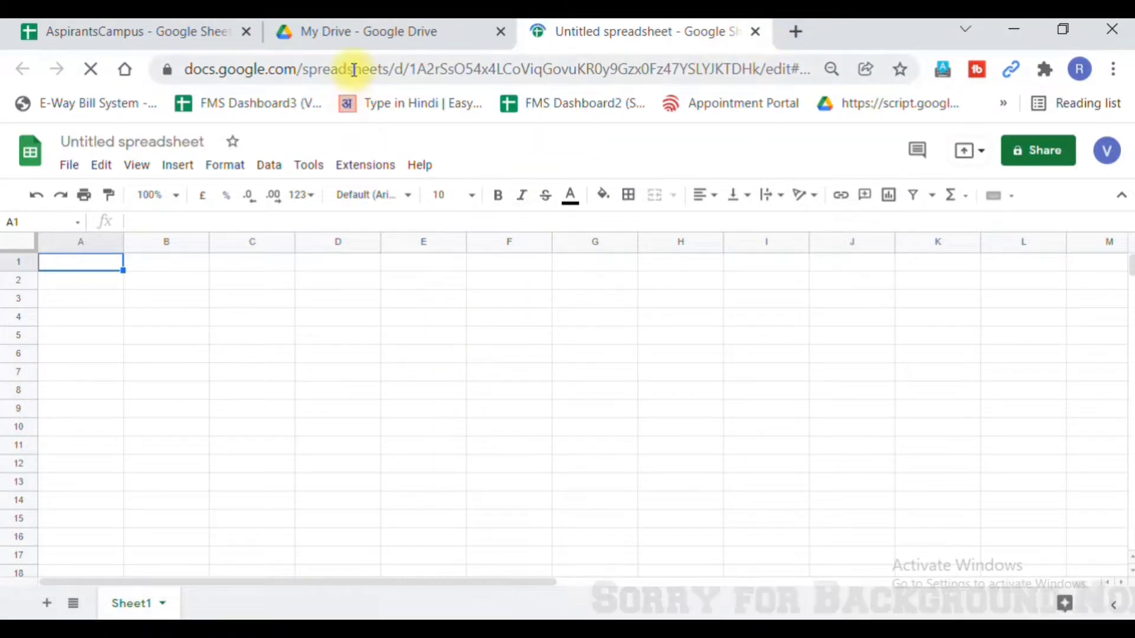
Step: In the AspirantsCampus spreadsheet, start an IMPORTRANGE formula in cell A1 of the Importrange sheet
left_click(163, 32)
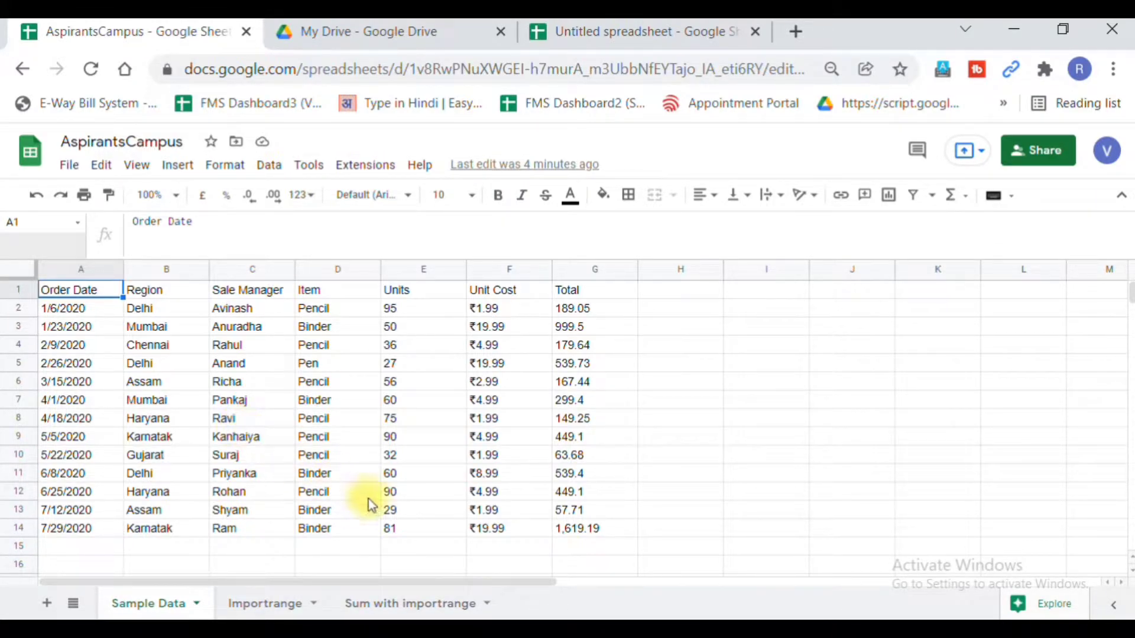
left_click(267, 605)
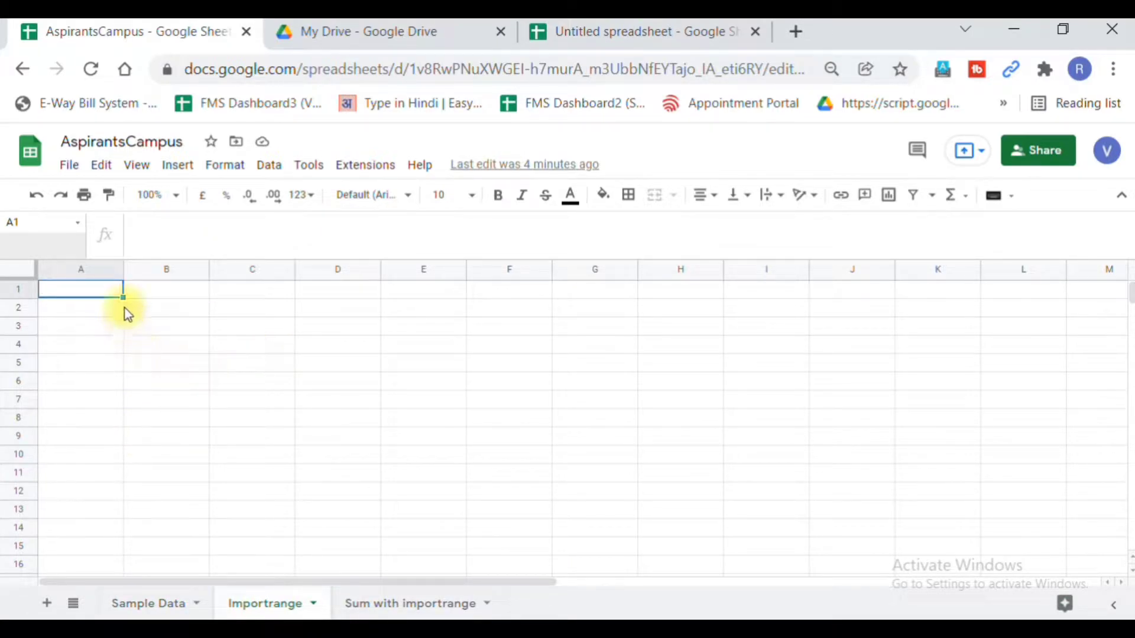
left_click(147, 607)
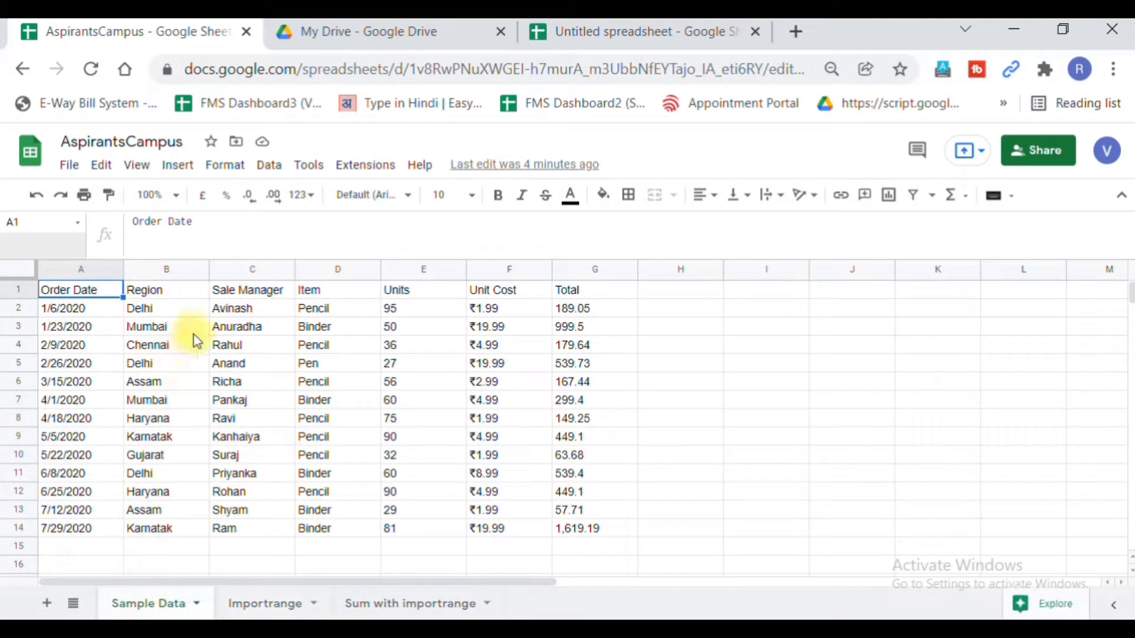
left_click(250, 615)
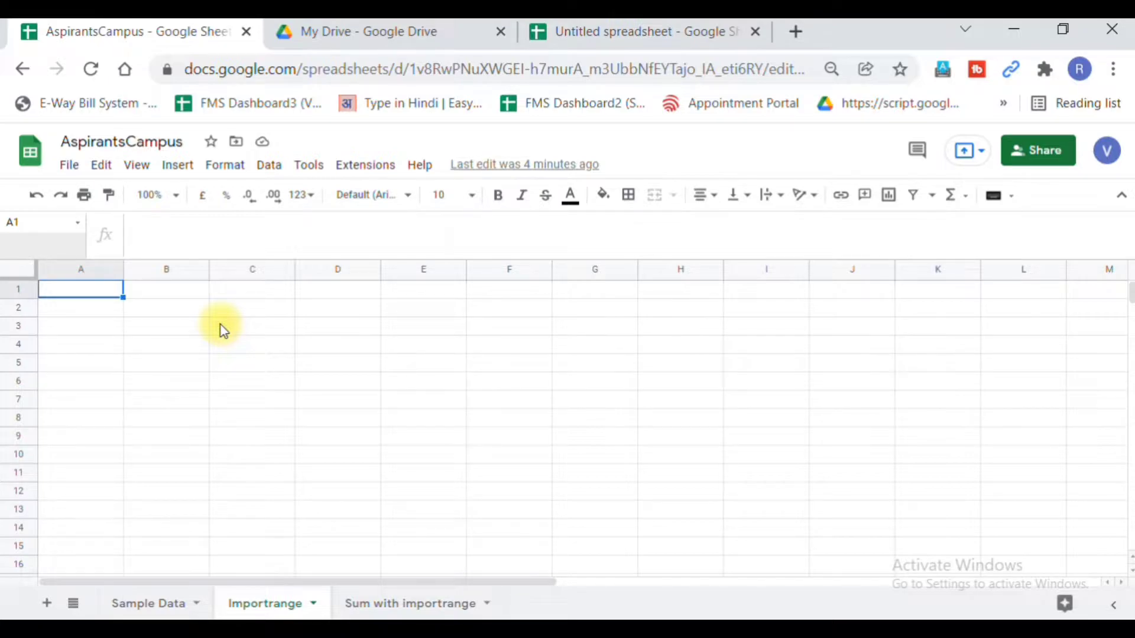
type("=")
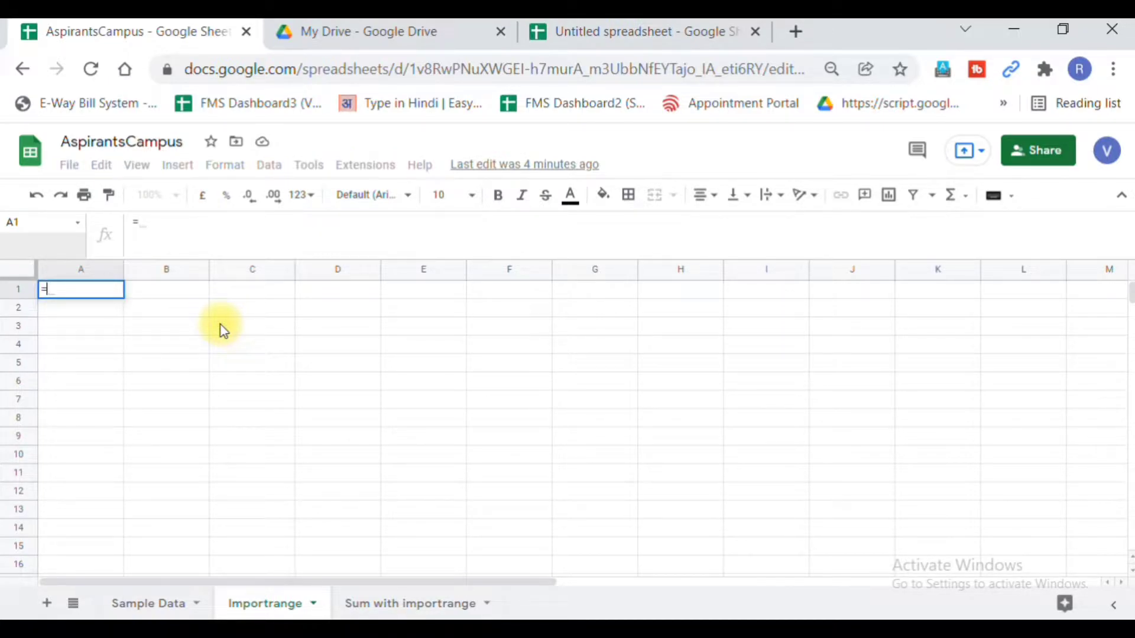
type("import")
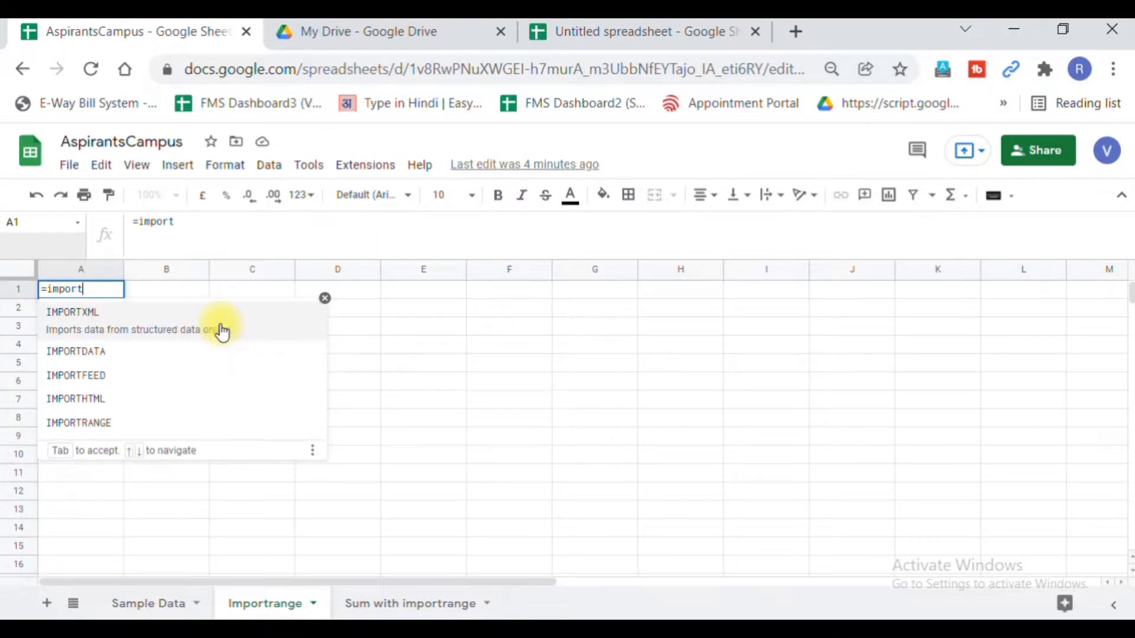
type("range")
key("Tab")
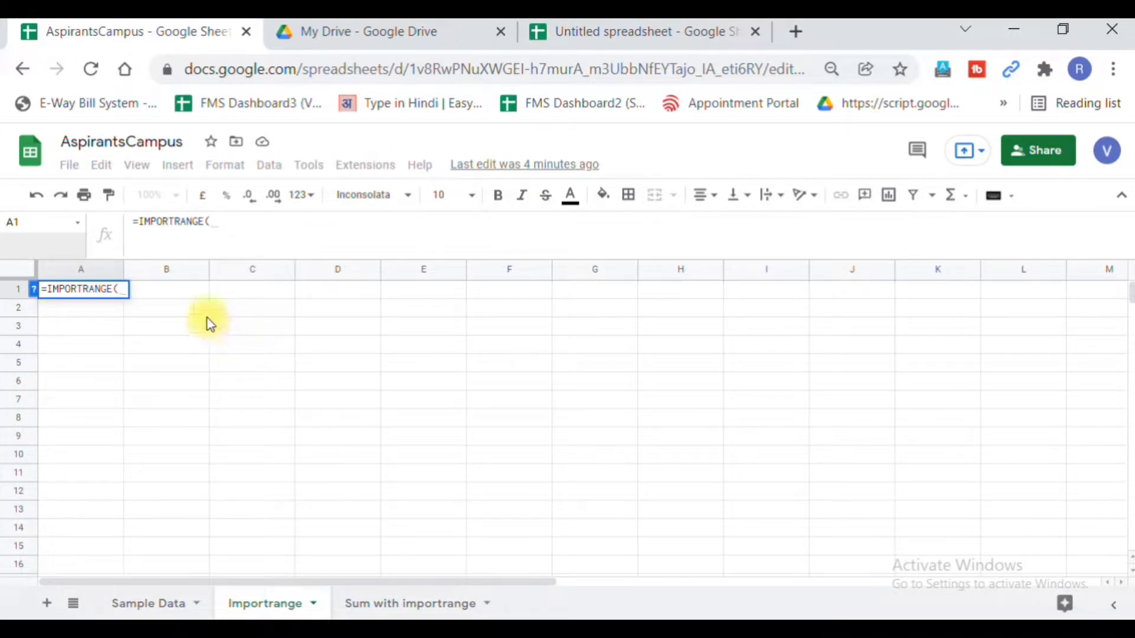
left_click(34, 290)
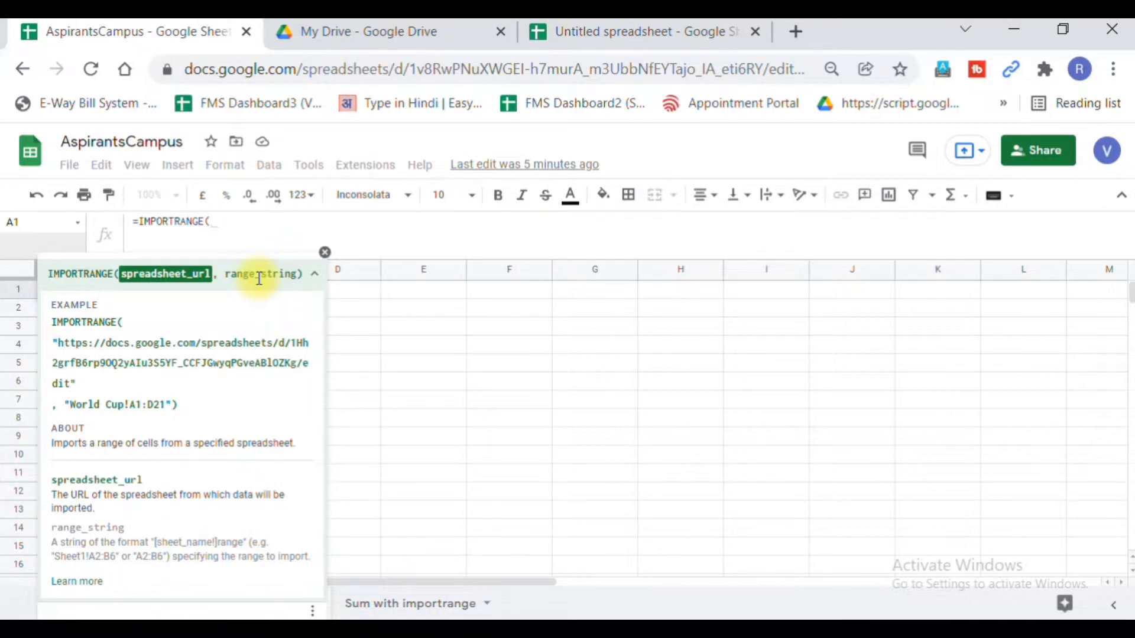
left_click(228, 218)
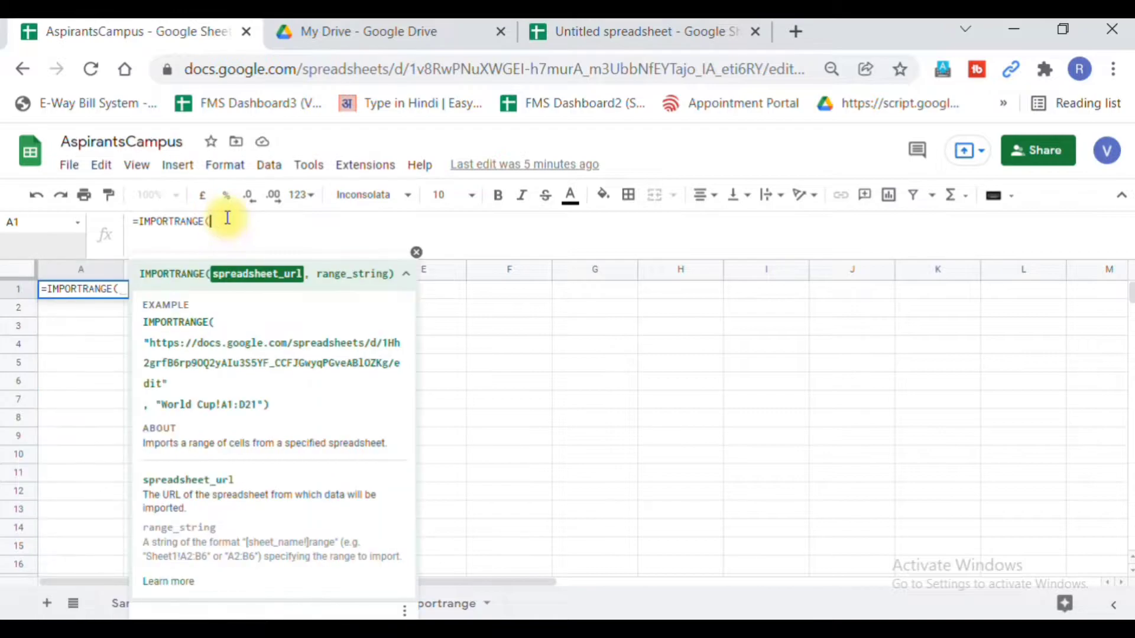
Step: Enter the AspirantsCampus spreadsheet's own URL in quotes as the first IMPORTRANGE argument, followed by a comma
type("\"")
left_click(315, 72)
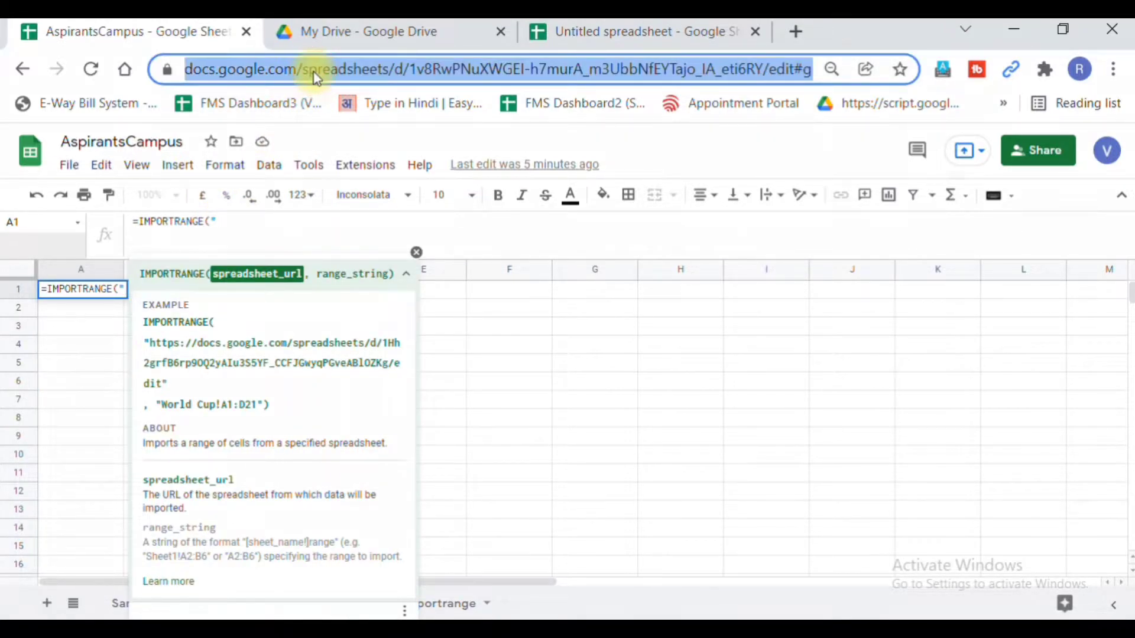
left_click(416, 253)
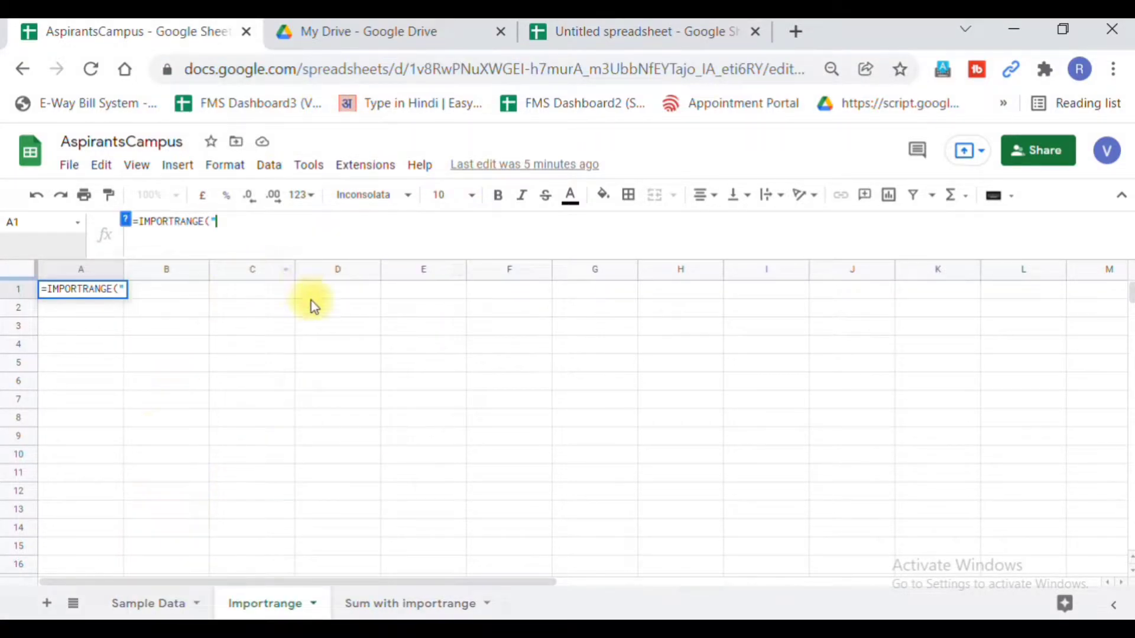
left_click(238, 72)
key("ctrl+c")
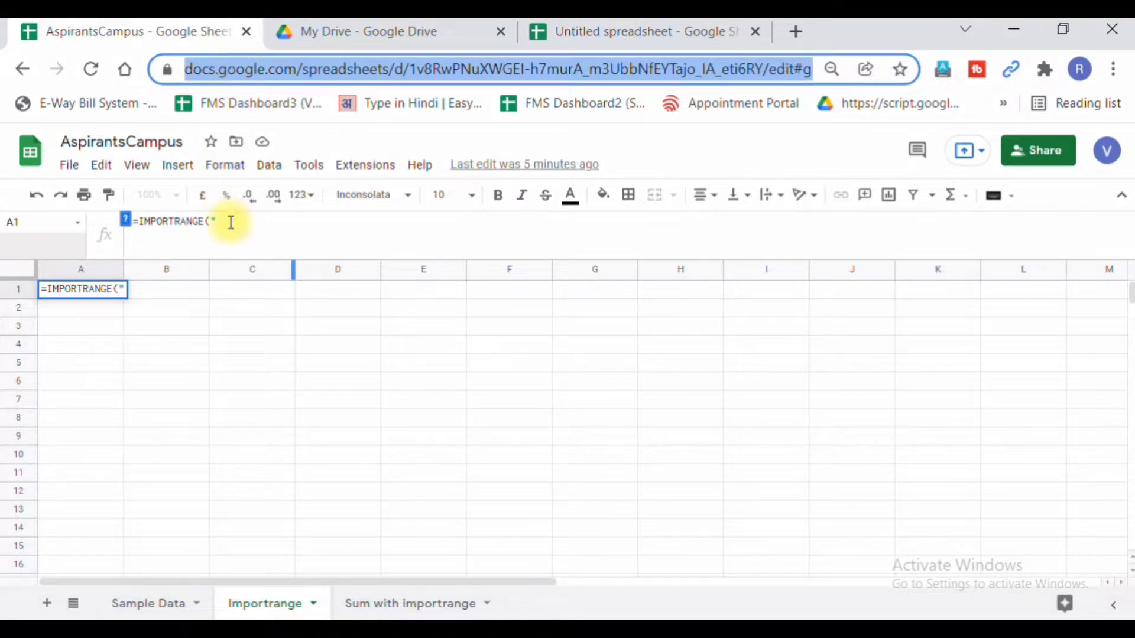
left_click(229, 222)
key("ctrl+v")
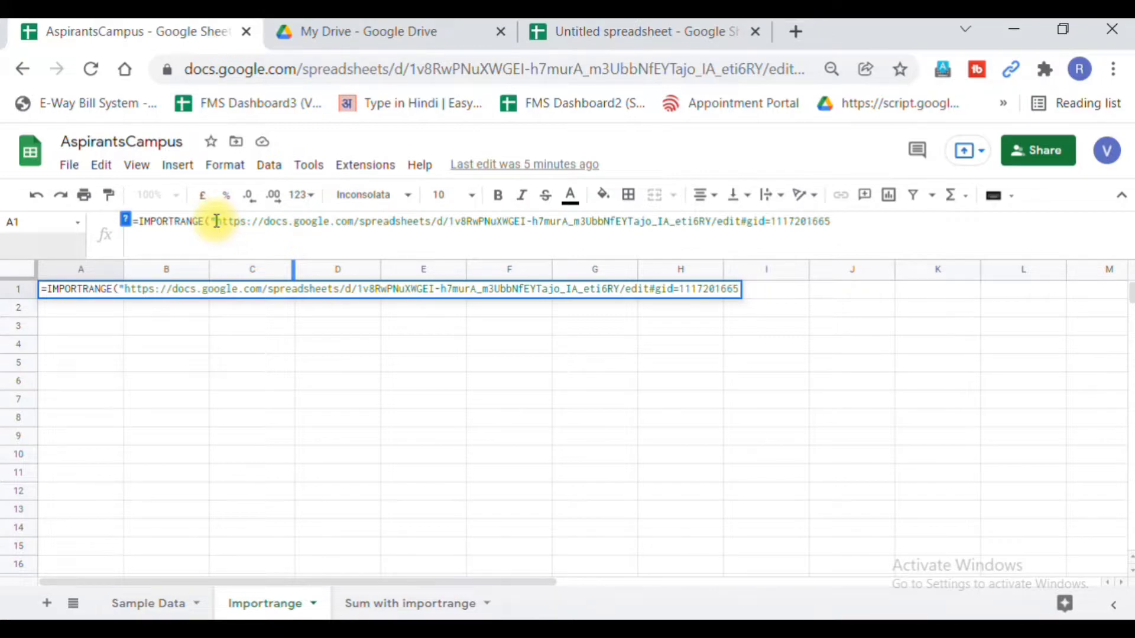
key("Right")
key("Right")
key("Right")
key("Right")
key("Right")
key("Right")
key("Right")
key("Right")
key("Right")
key("Right")
key("Right")
key("Right")
key("Right")
key("Right")
key("Right")
key("Right")
key("Right")
key("Right")
key("Right")
key("Right")
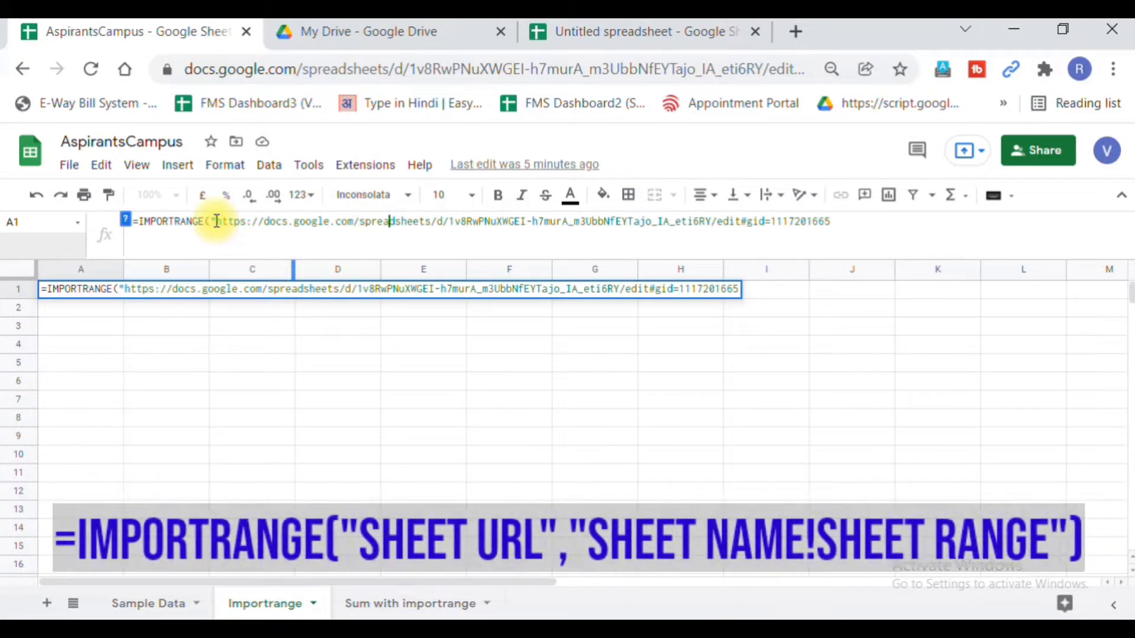
key("Right")
key("Right")
key("Right")
key("Right")
key("Right")
key("Right")
key("Right")
key("Right")
key("Right")
key("Right")
key("Right")
key("Right")
key("Right")
key("Right")
key("Right")
key("Right")
key("Right")
key("Right")
key("Right")
key("Right")
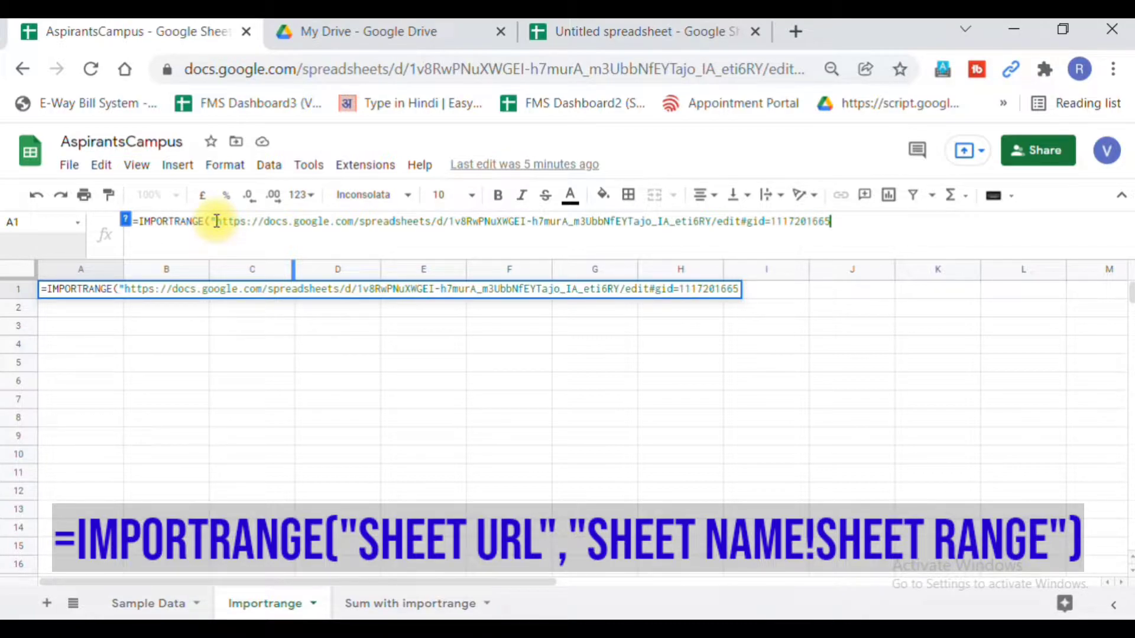
type("\",")
Step: Complete the formula with "Sample Data!A1:G14" as the quoted range argument and commit it
type("\"")
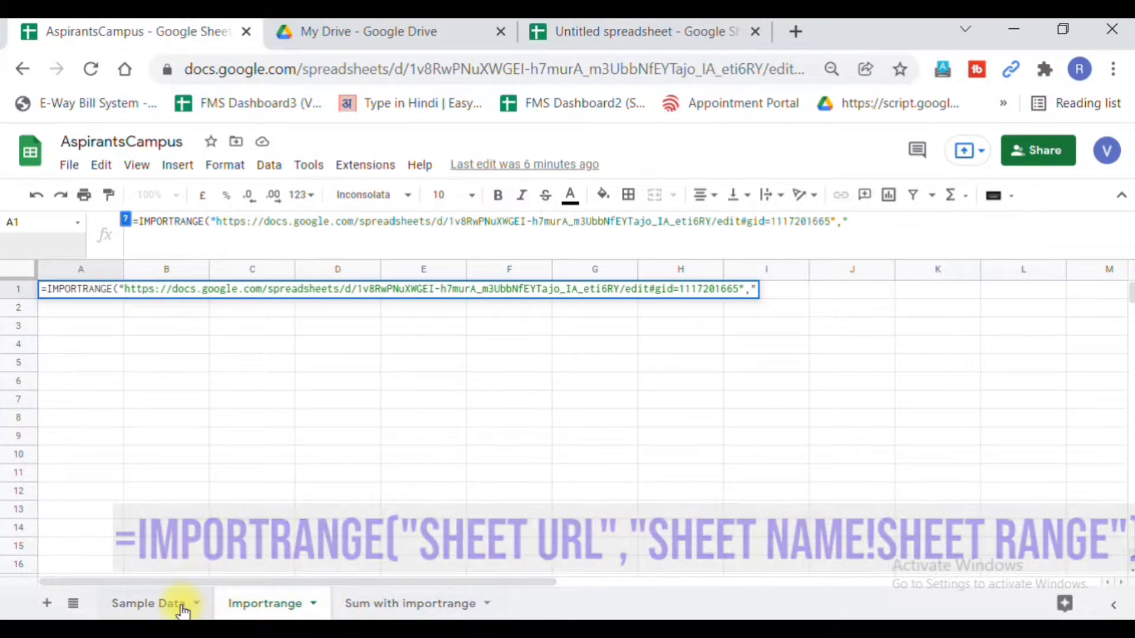
type("SA")
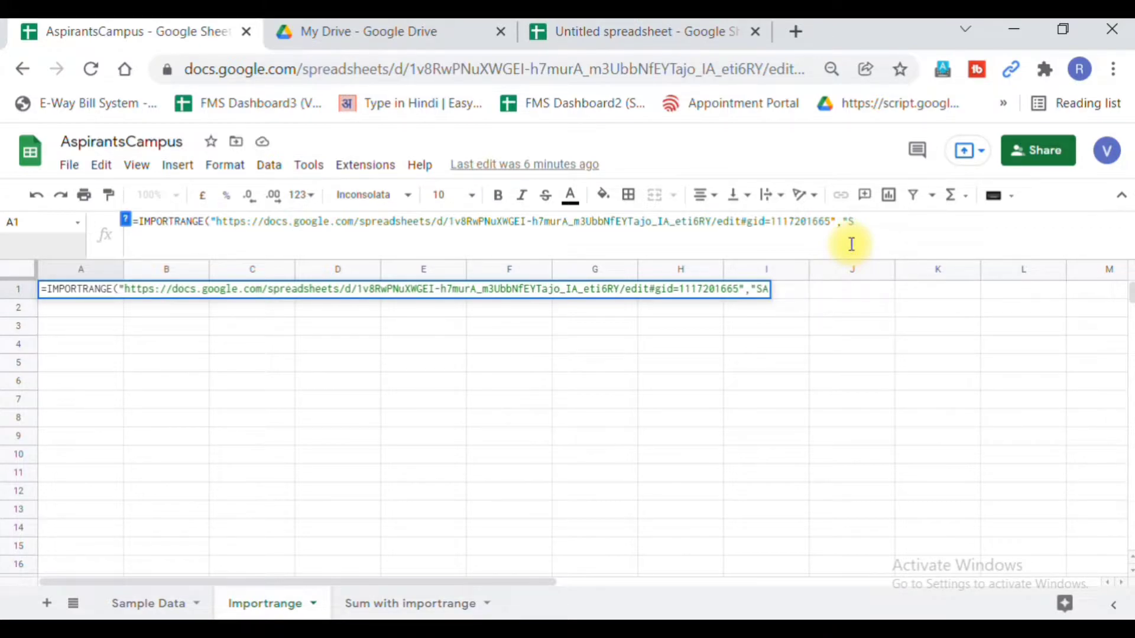
key("BackSpace")
type("ample Data")
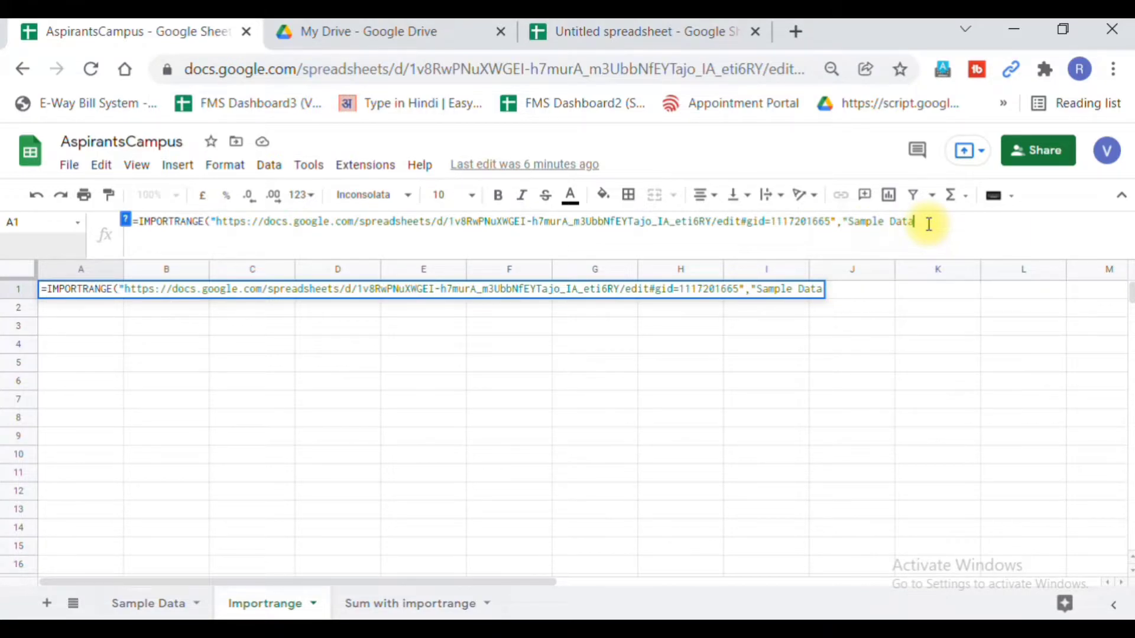
type("!")
left_click(153, 604)
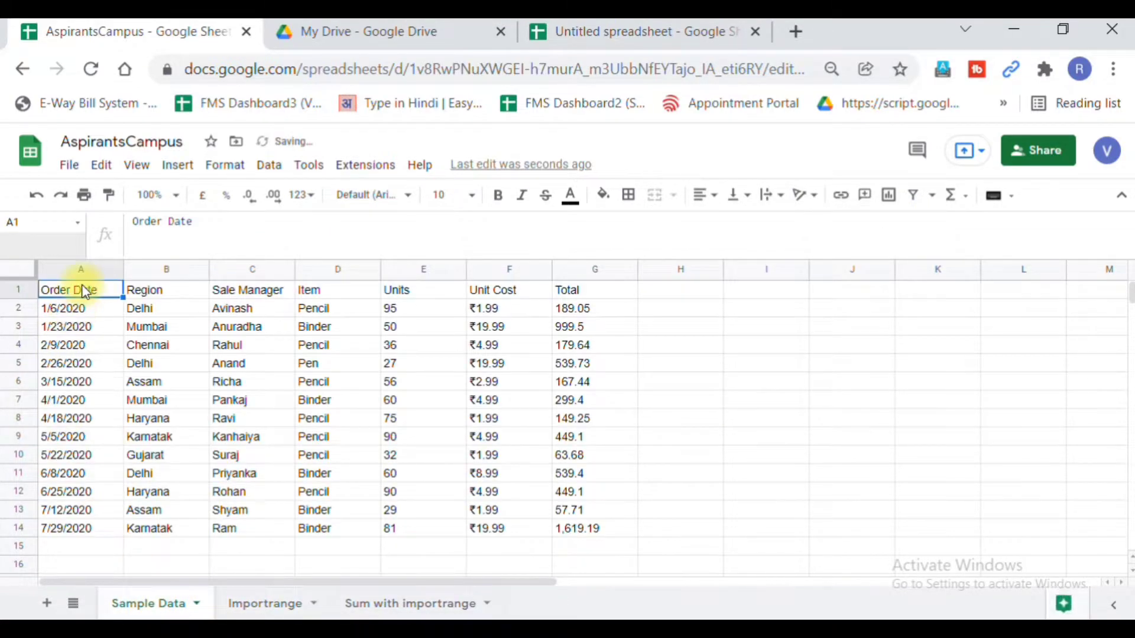
left_click(263, 603)
left_click(922, 221)
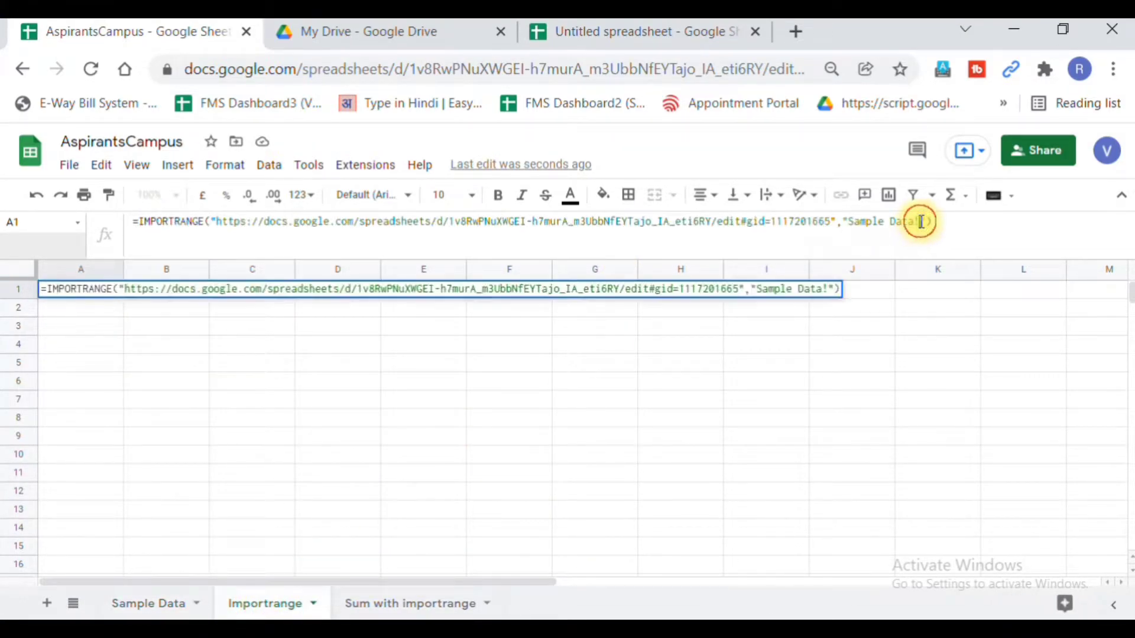
type("A")
type("1:")
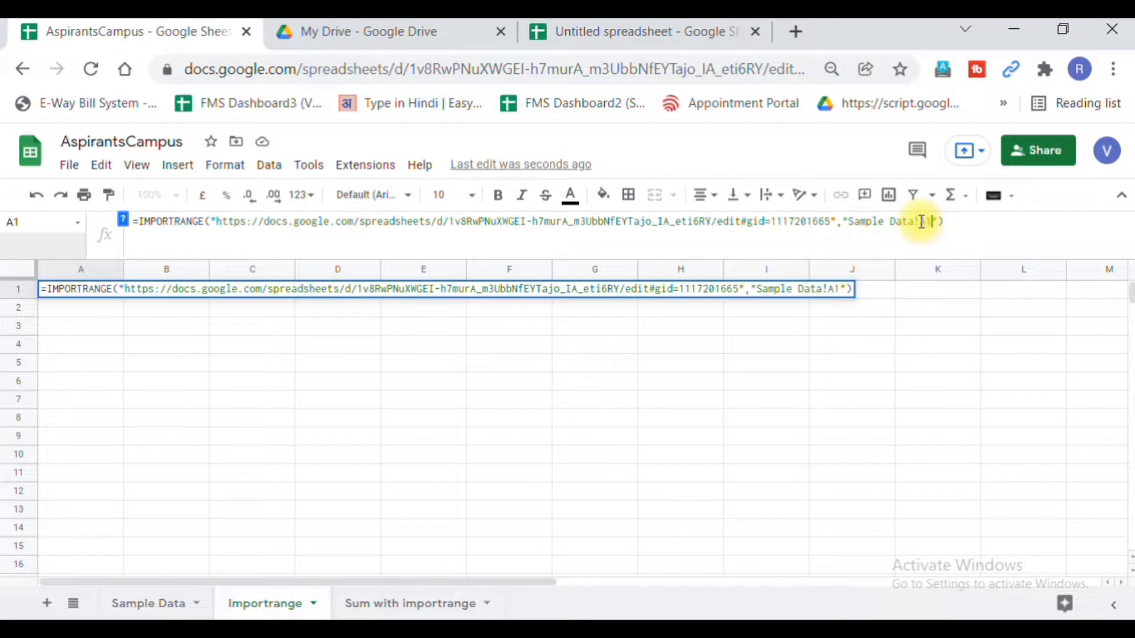
type("G14")
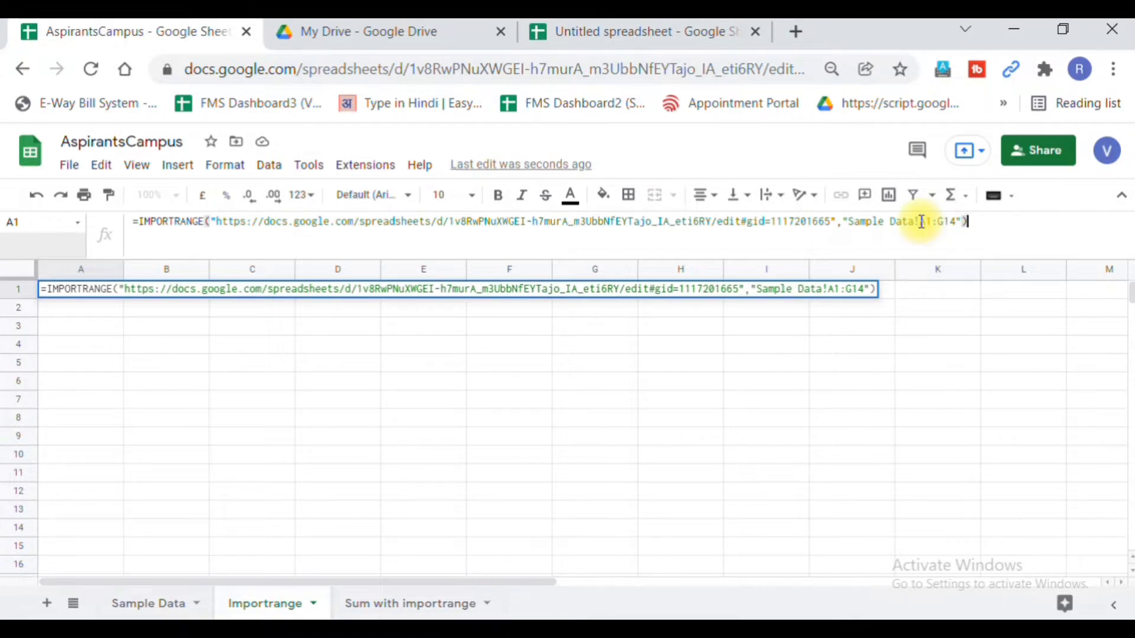
key("Return")
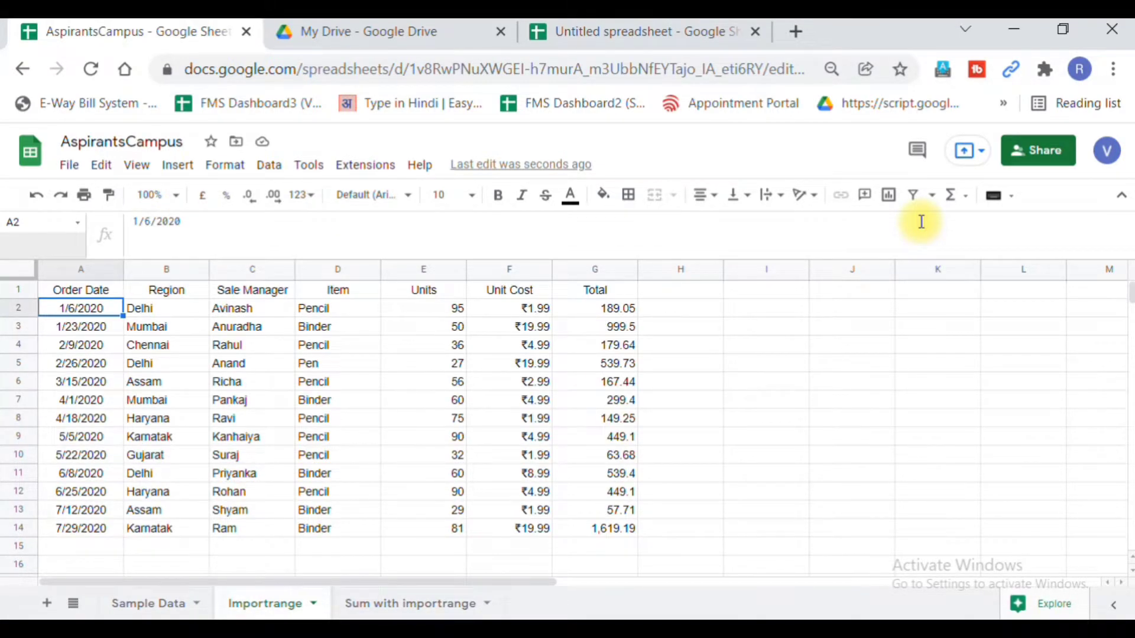
Step: Examine the imported table on the Importrange sheet and compare it with the source table on Sample Data
key("Up")
key("Right")
key("Right")
key("Right")
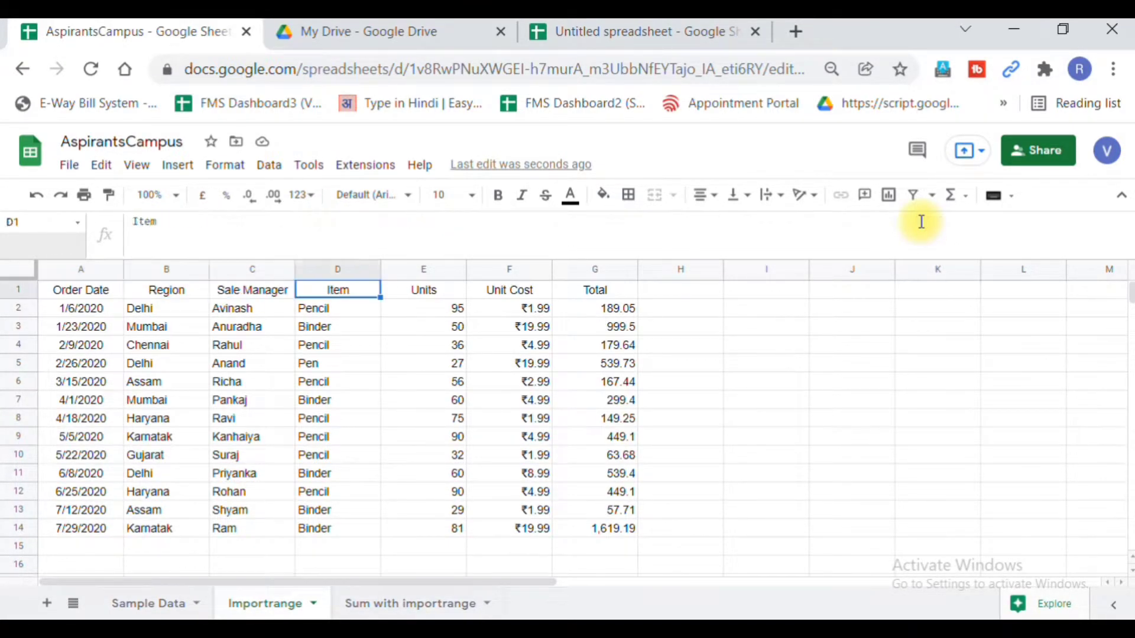
key("Left")
key("Left")
key("Left")
key("Down")
key("Down")
key("Down")
key("Down")
key("Down")
key("Down")
key("Down")
key("Down")
key("Down")
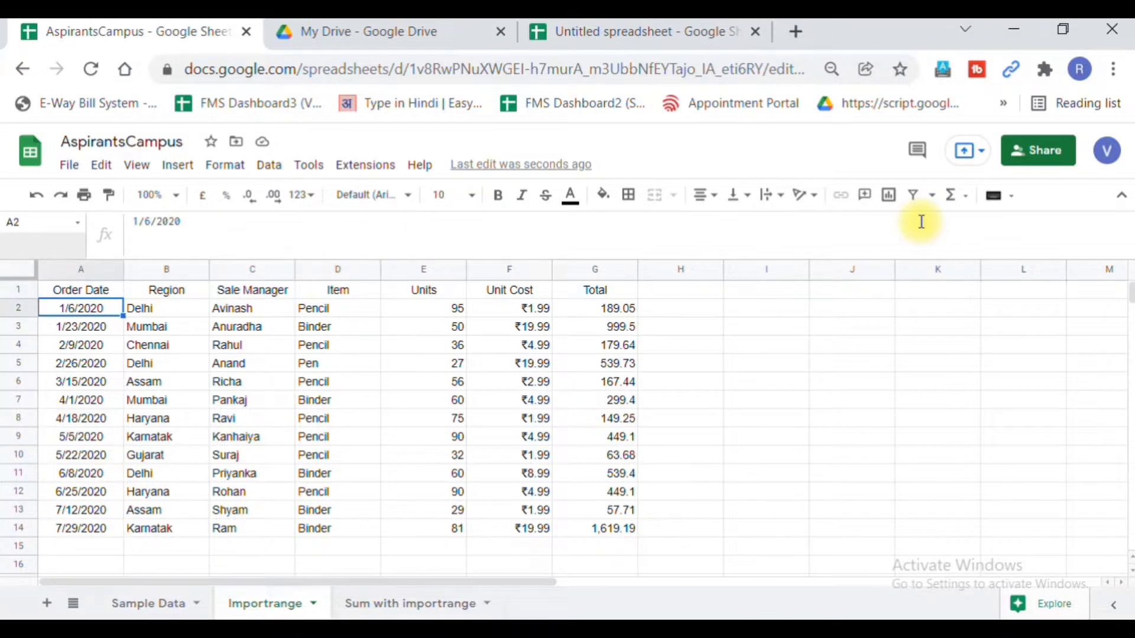
key("Right")
key("Right")
key("Right")
key("Right")
key("Right")
key("Right")
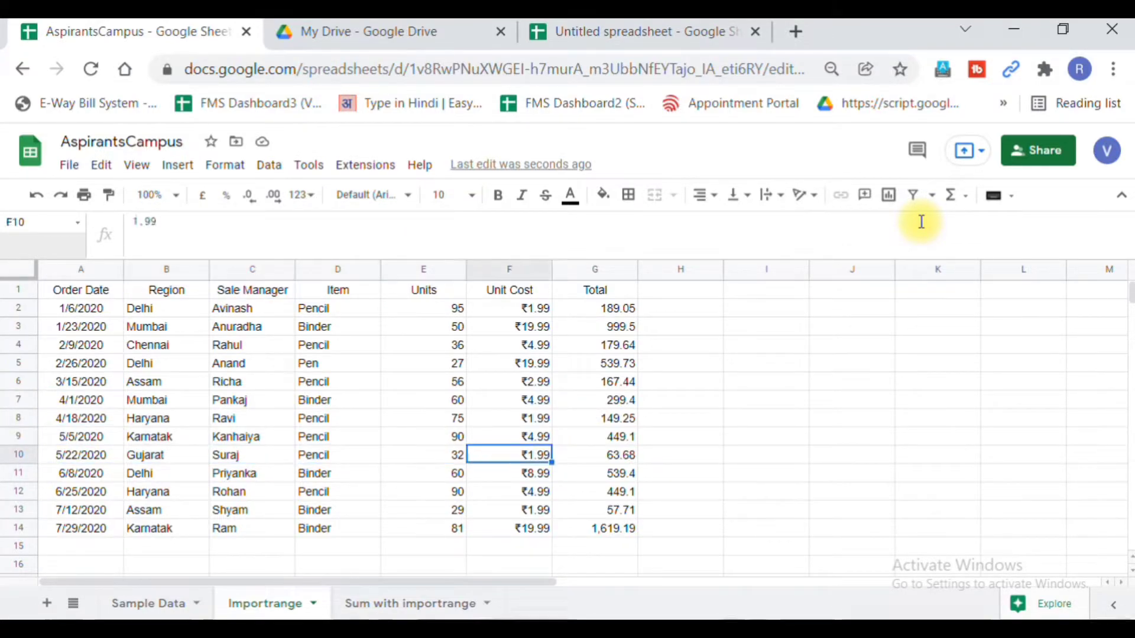
key("Up")
key("Up")
key("Up")
key("Up")
key("Up")
key("Up")
key("Up")
key("Up")
key("Up")
key("Left")
key("Left")
key("Left")
key("Left")
key("Left")
key("Left")
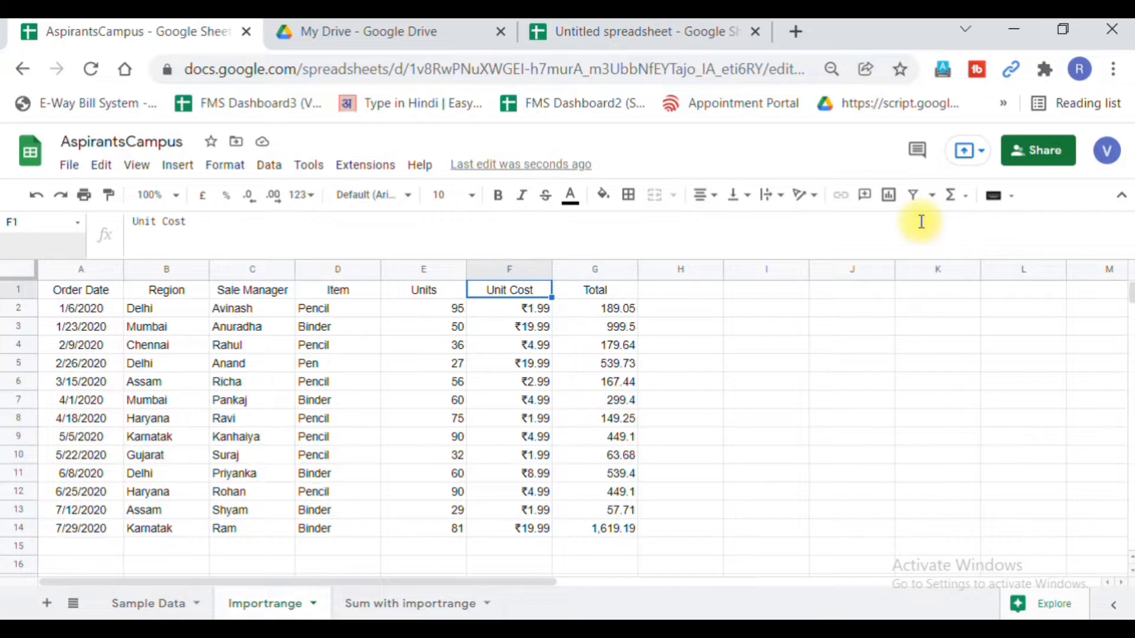
key("Down")
key("Down")
key("Down")
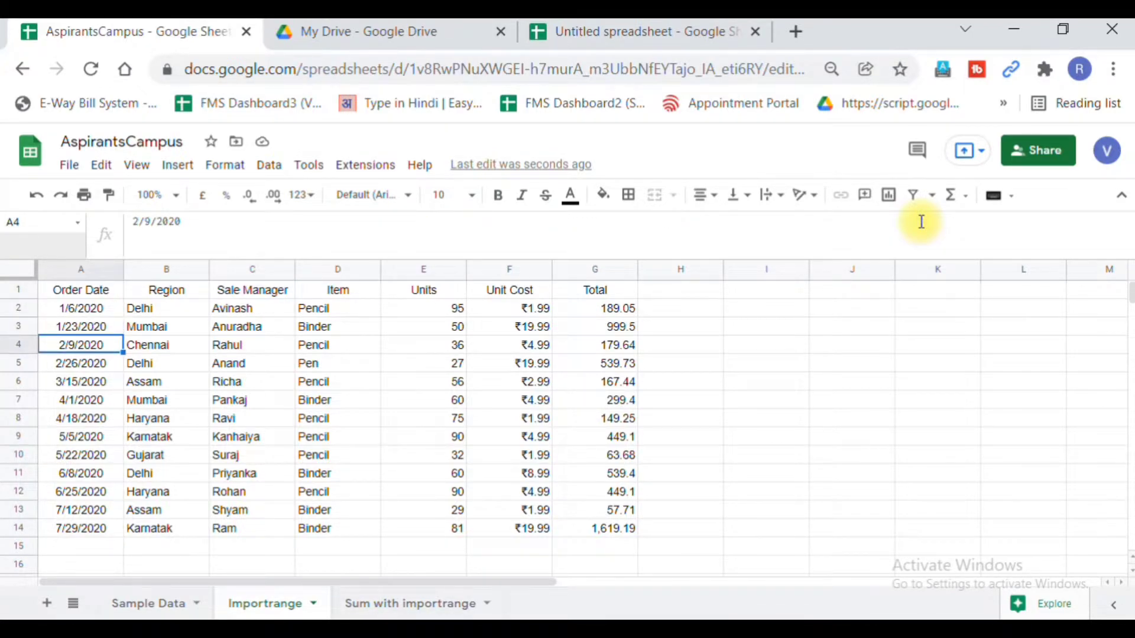
key("Down")
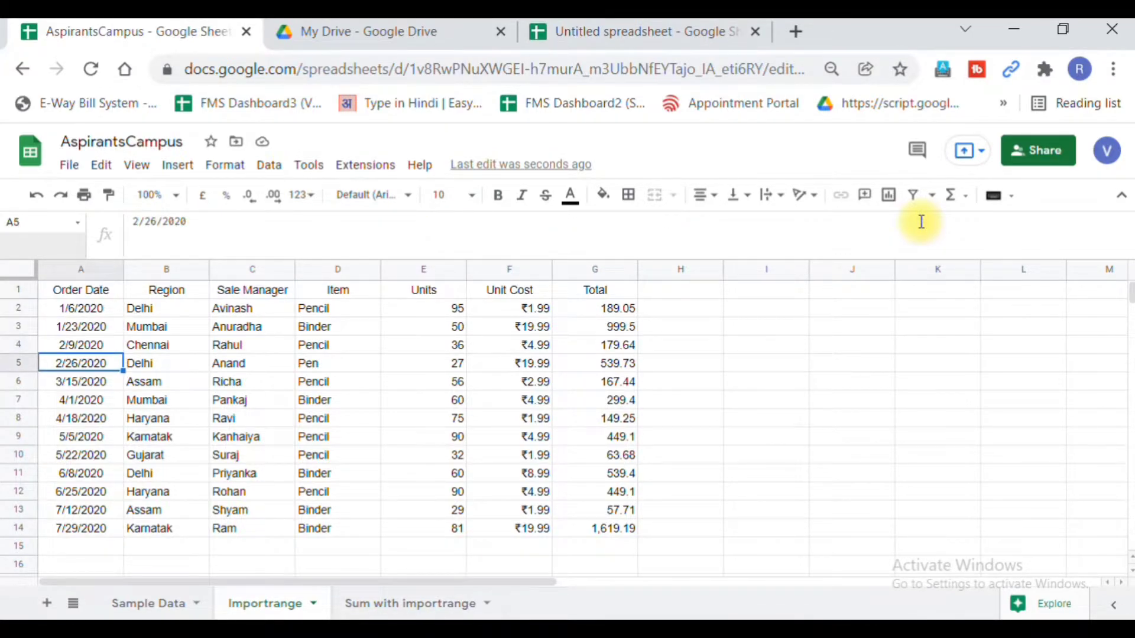
left_click(169, 607)
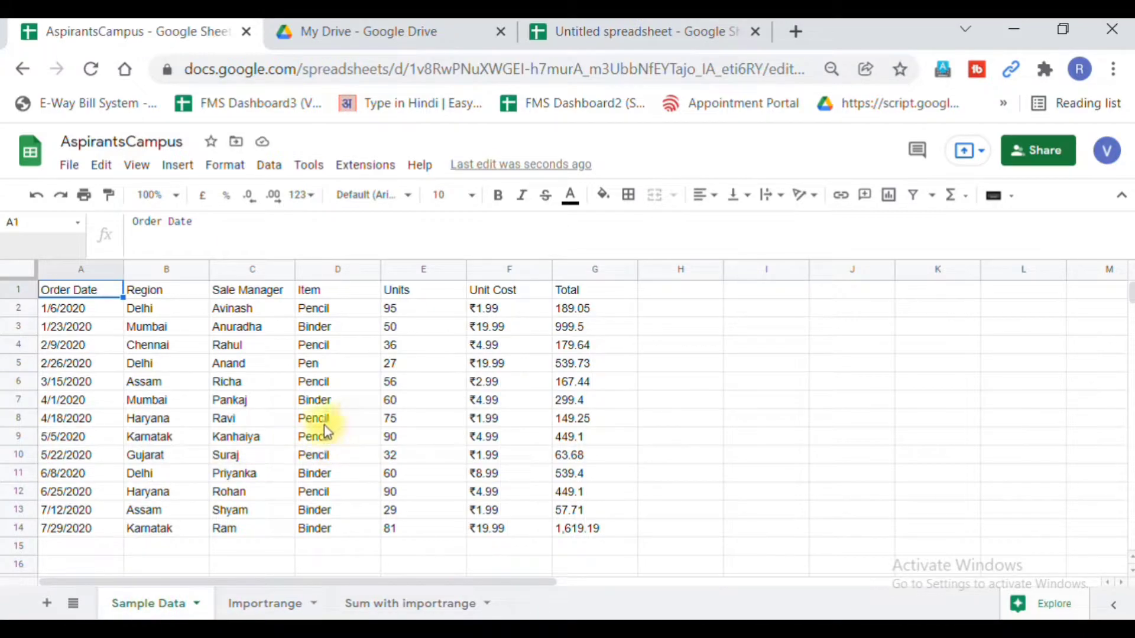
left_click(236, 606)
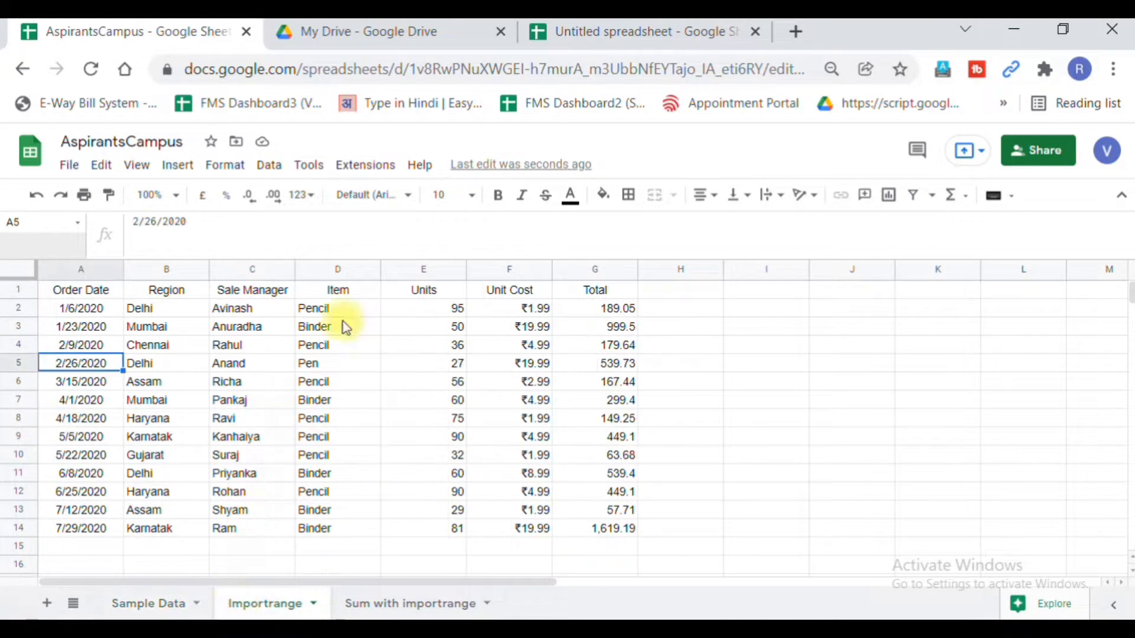
Step: Set the Units value in cell E2 of the Sample Data sheet to 100
left_click(156, 604)
left_click(396, 313)
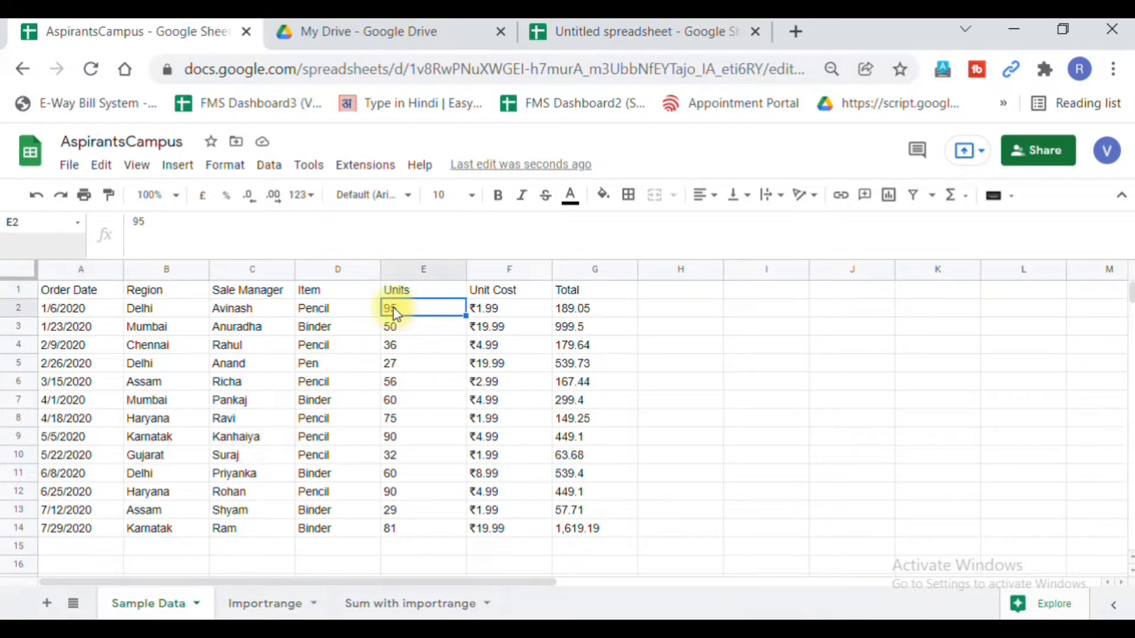
type("100")
key("Return")
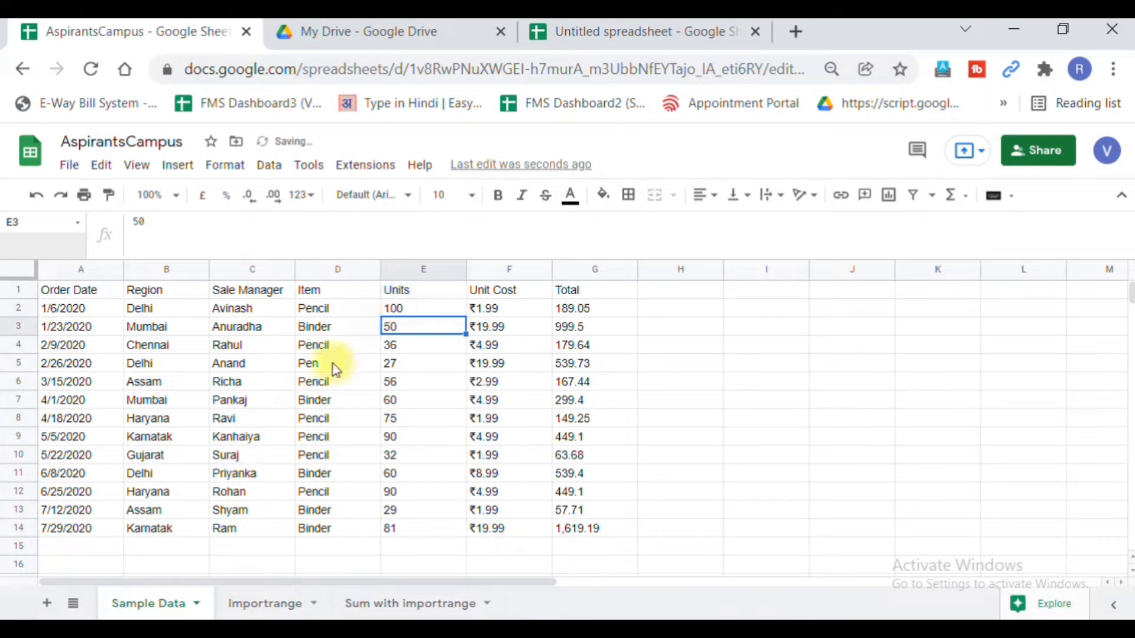
Step: Try to overwrite the imported Units value in cell E2 of the Importrange sheet with 80, and inspect the formula cell A1
left_click(238, 603)
left_click(415, 311)
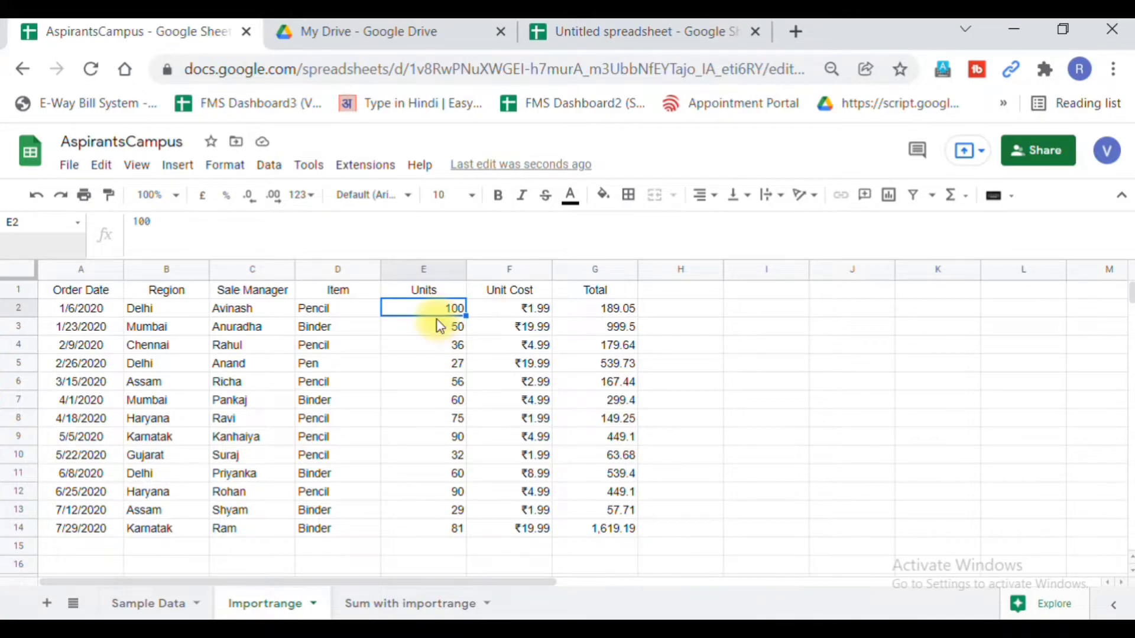
type("80")
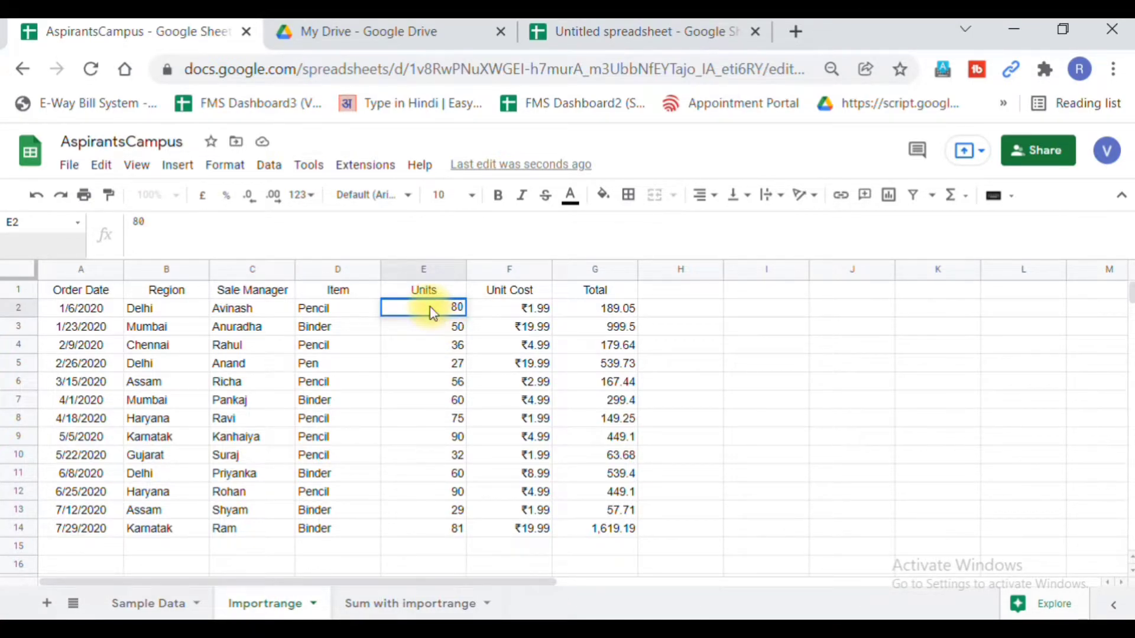
key("Return")
key("Left")
key("Left")
key("Left")
key("Up")
key("Up")
key("Left")
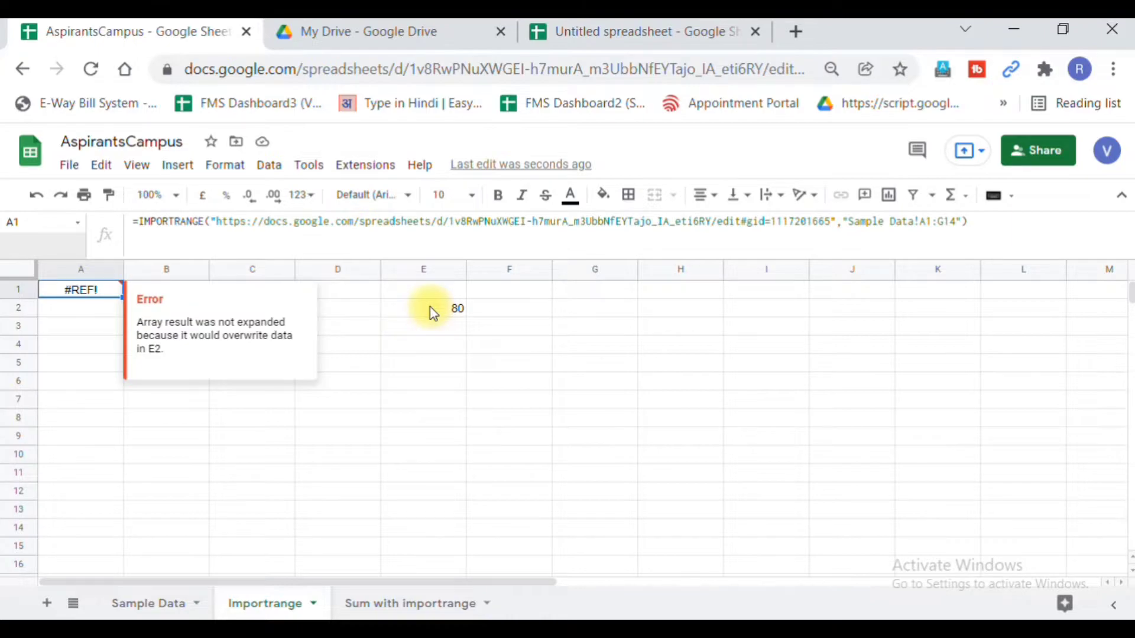
Step: Delete the manually entered 80 from cell E2 on the Importrange sheet
key("Down")
key("Right")
key("Right")
key("Right")
key("Right")
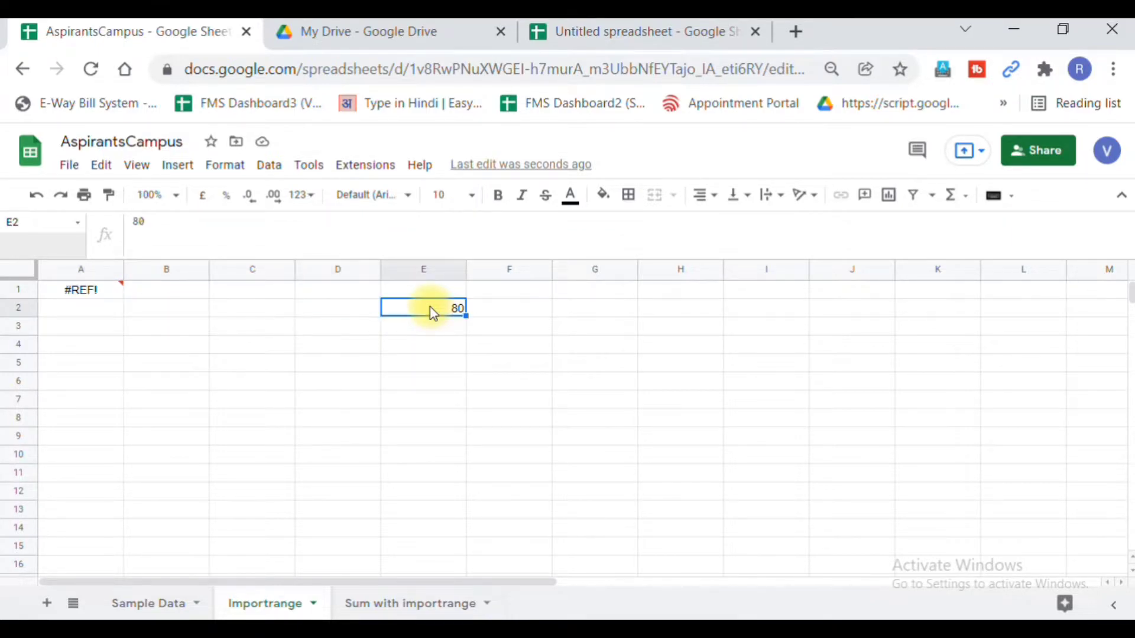
key("Delete")
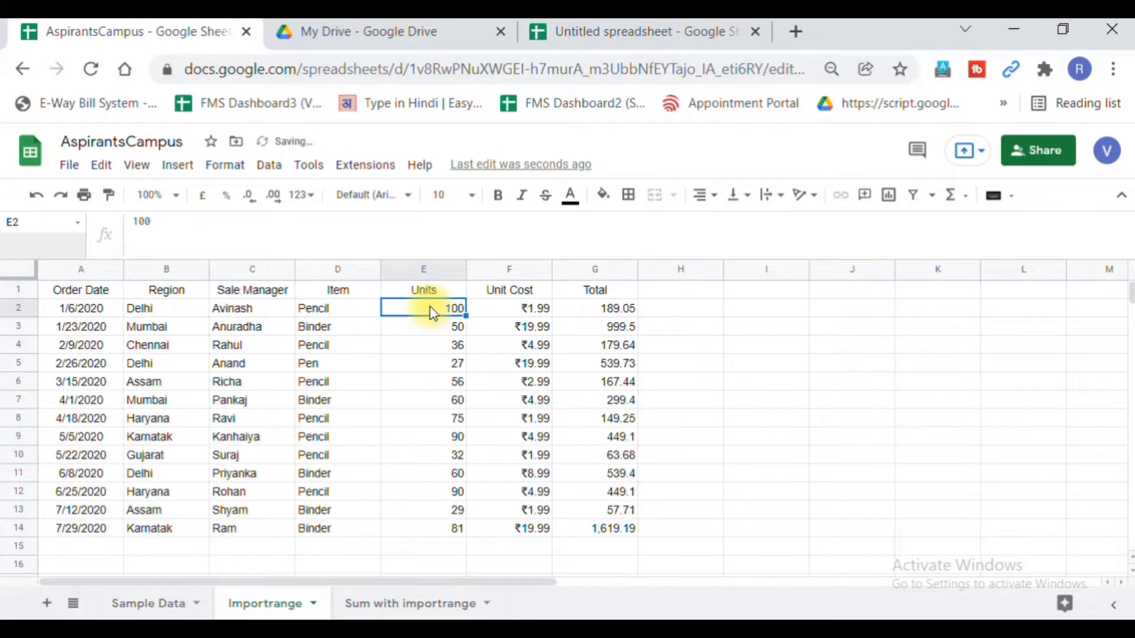
Step: Compare the imported table on the Importrange sheet with the source table on Sample Data
key("Left")
key("Left")
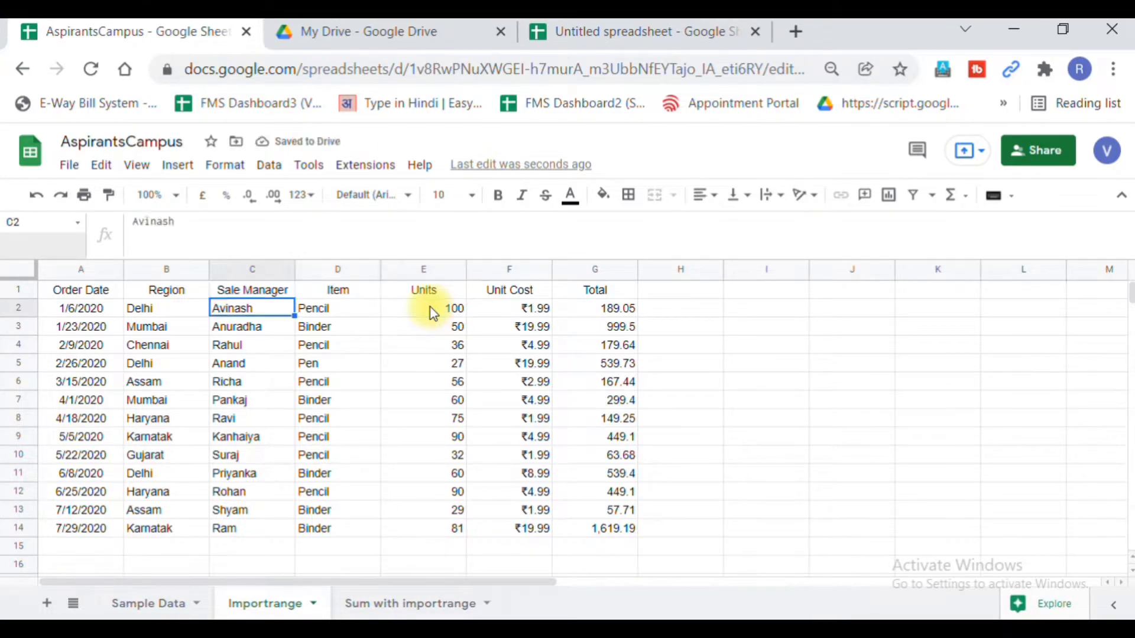
key("Down")
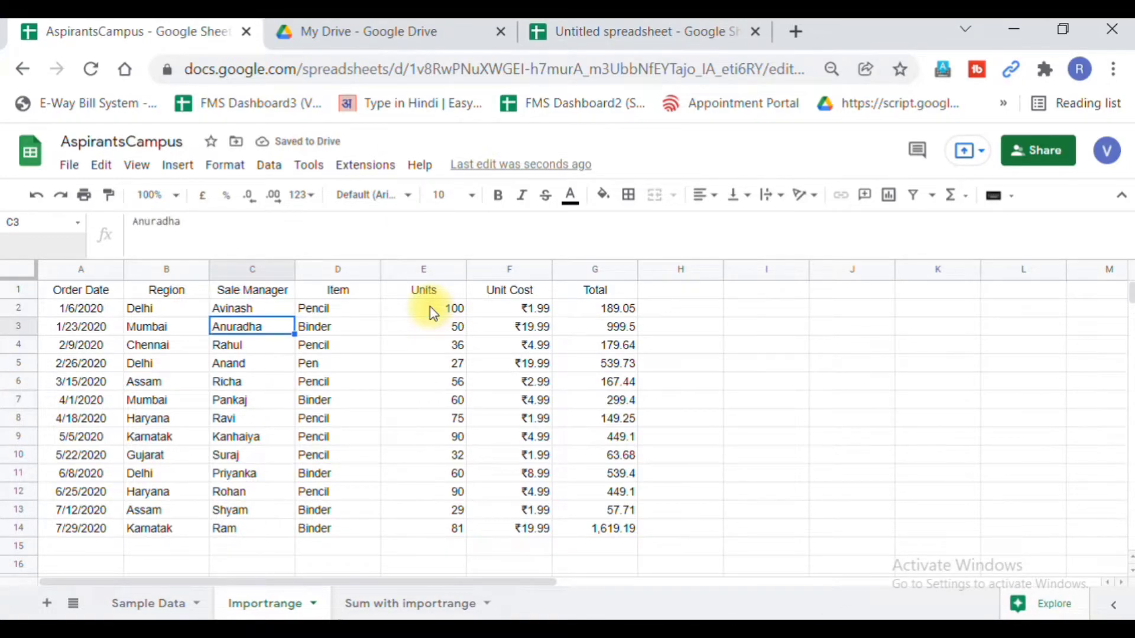
left_click(152, 604)
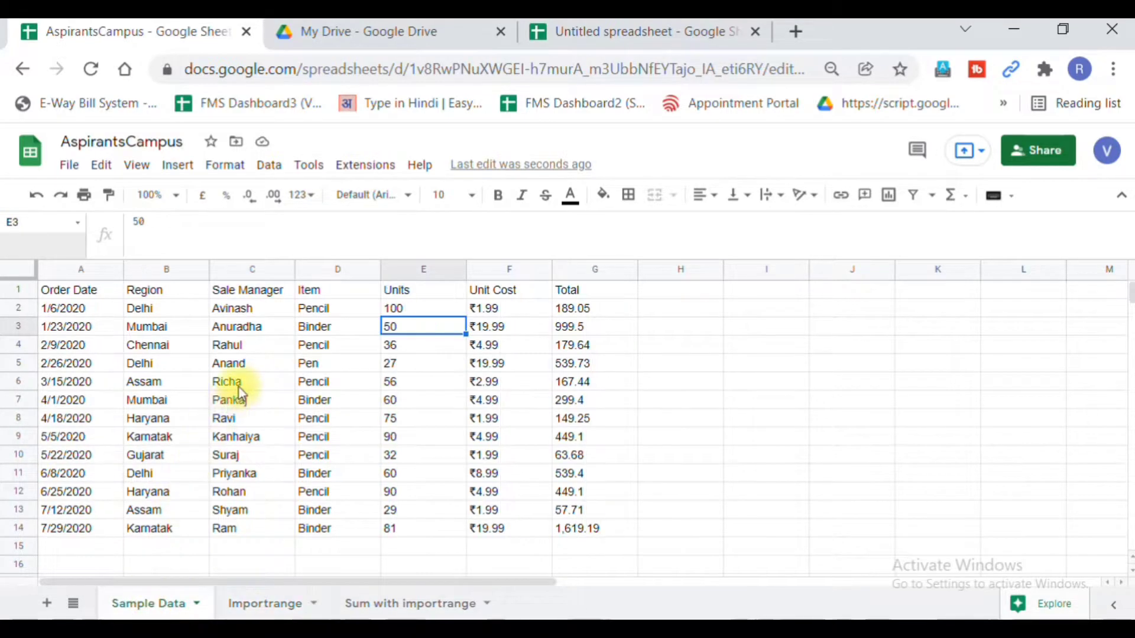
left_click(247, 604)
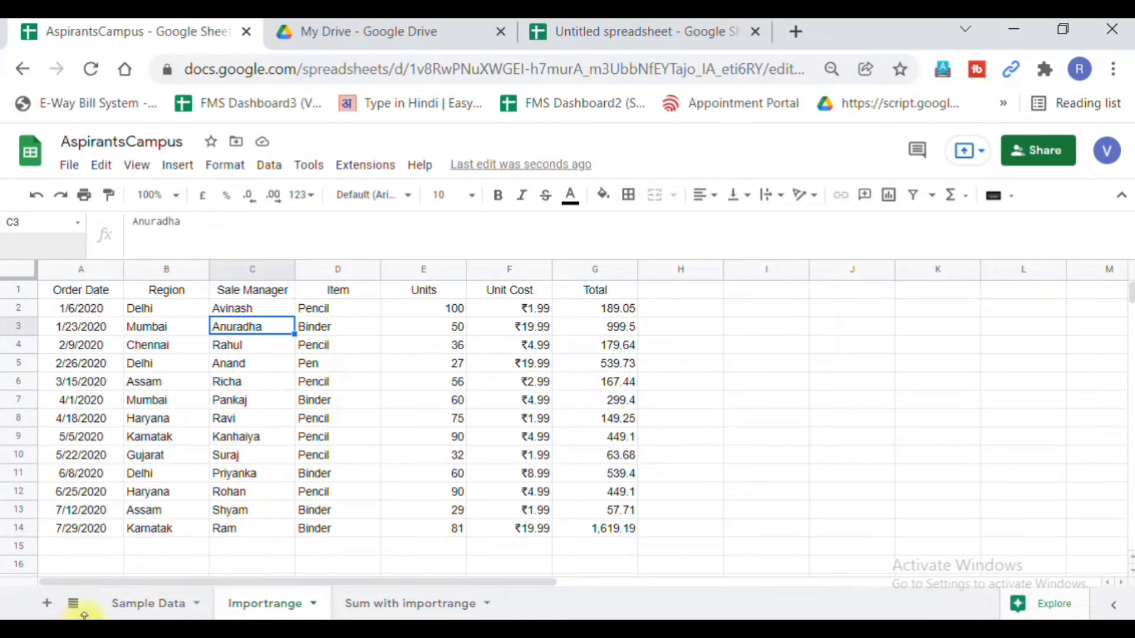
left_click(133, 604)
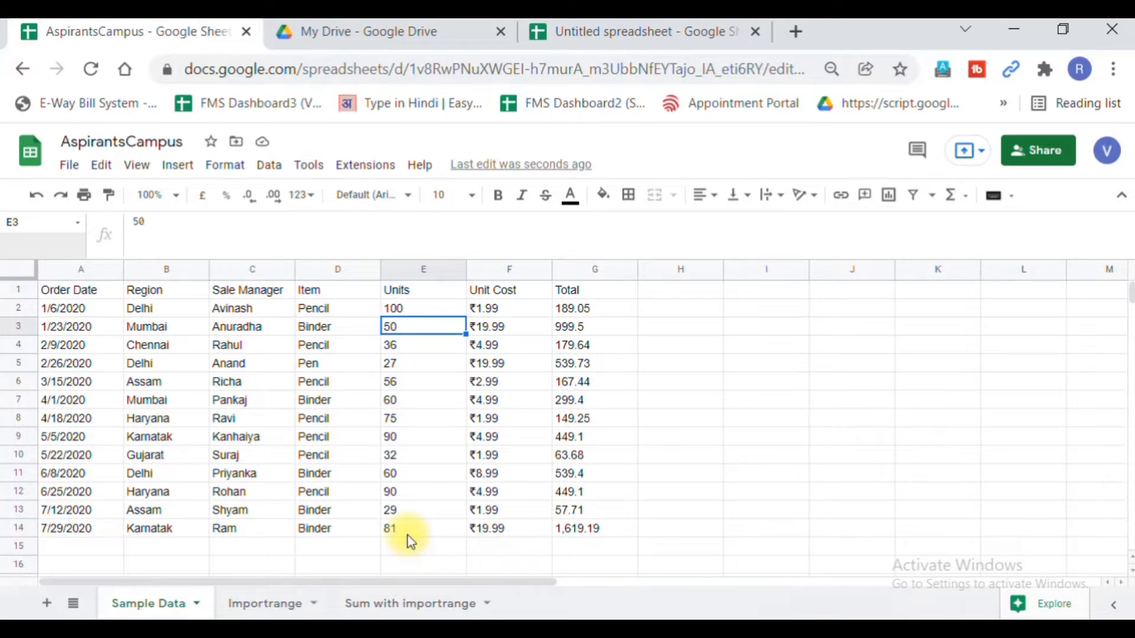
Step: Start a SUM formula with a nested IMPORTRANGE function in cell A1 of the Sum with importrange sheet
left_click(381, 601)
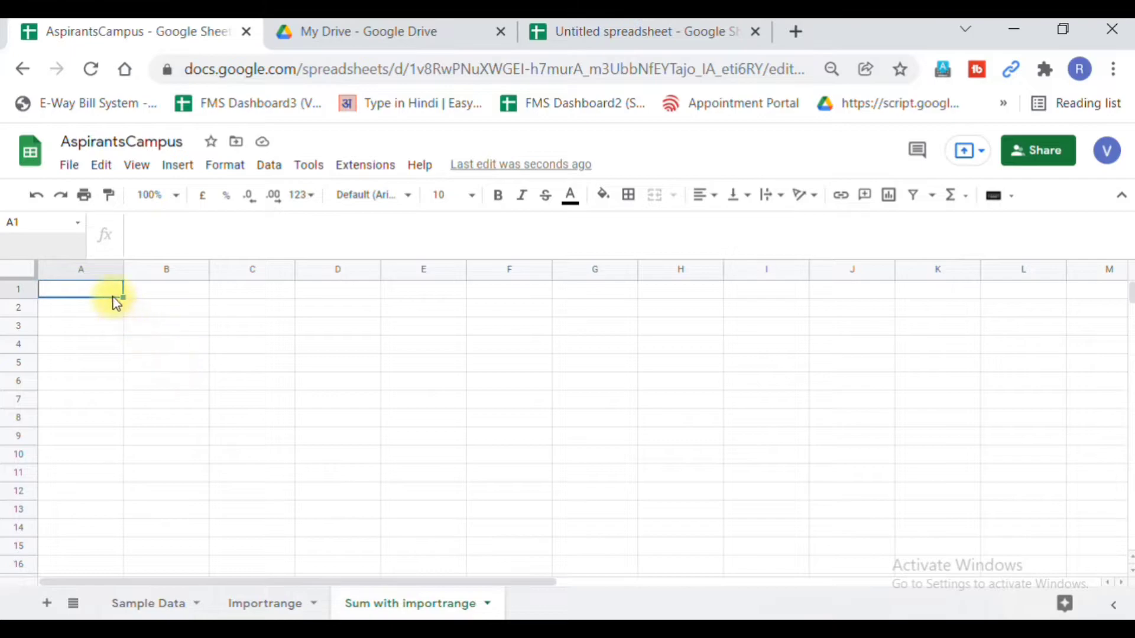
type("=su")
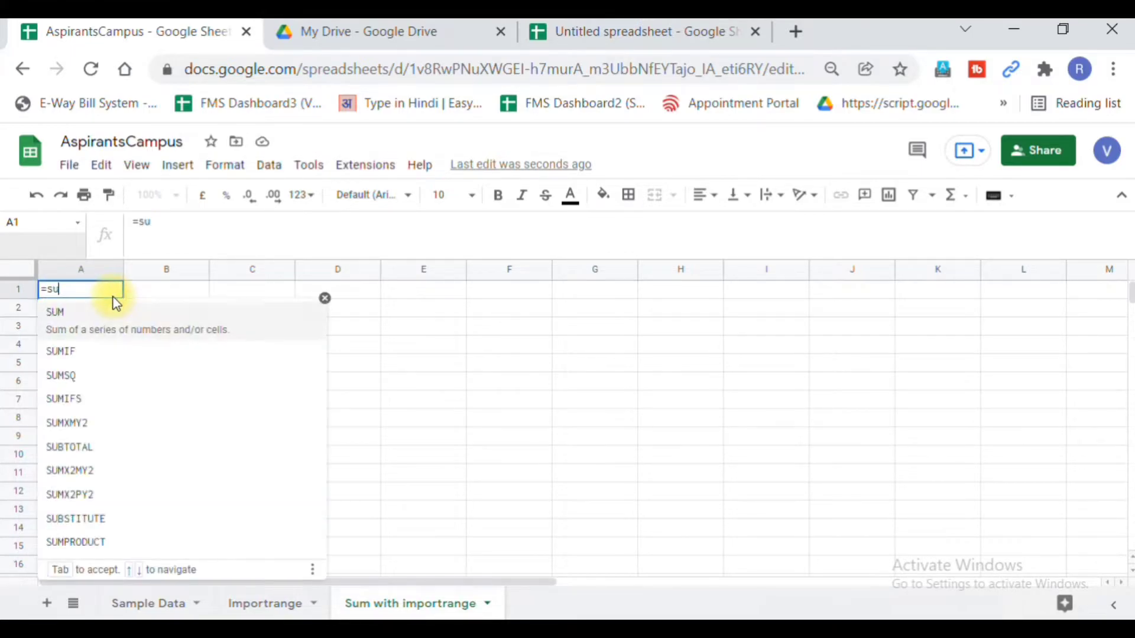
type("m(")
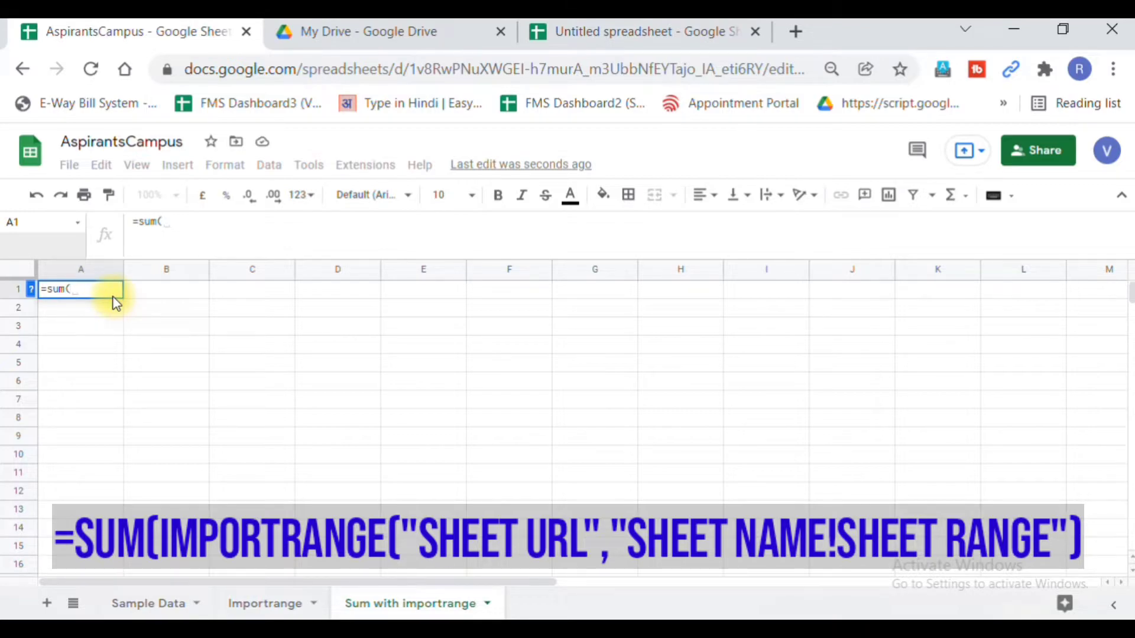
type("import")
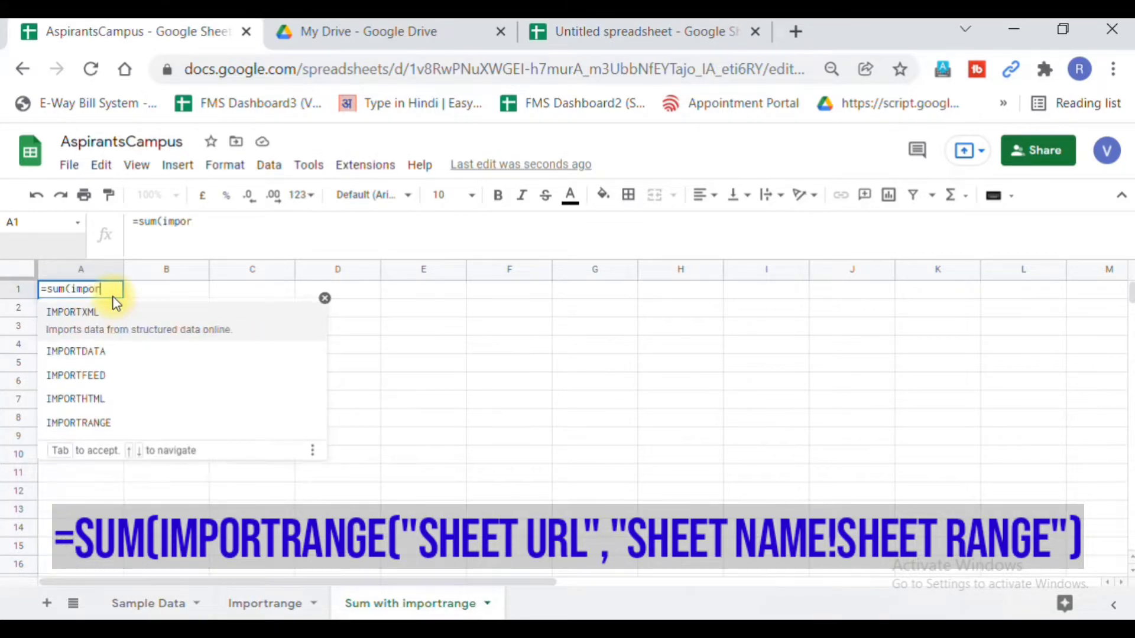
key("Down")
key("Down")
key("Down")
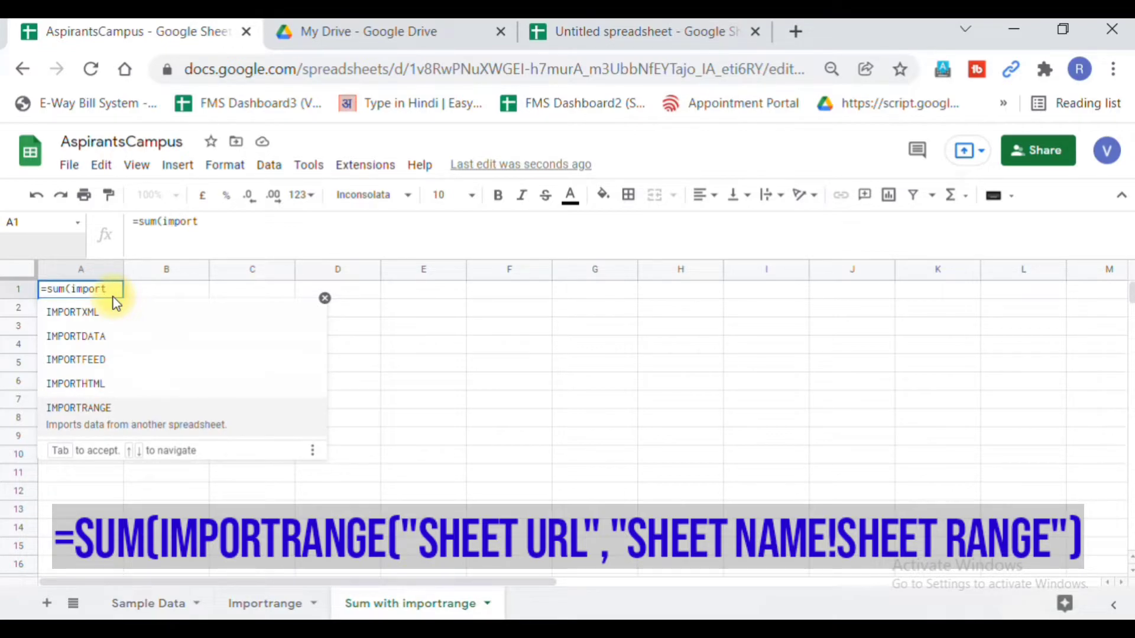
key("Tab")
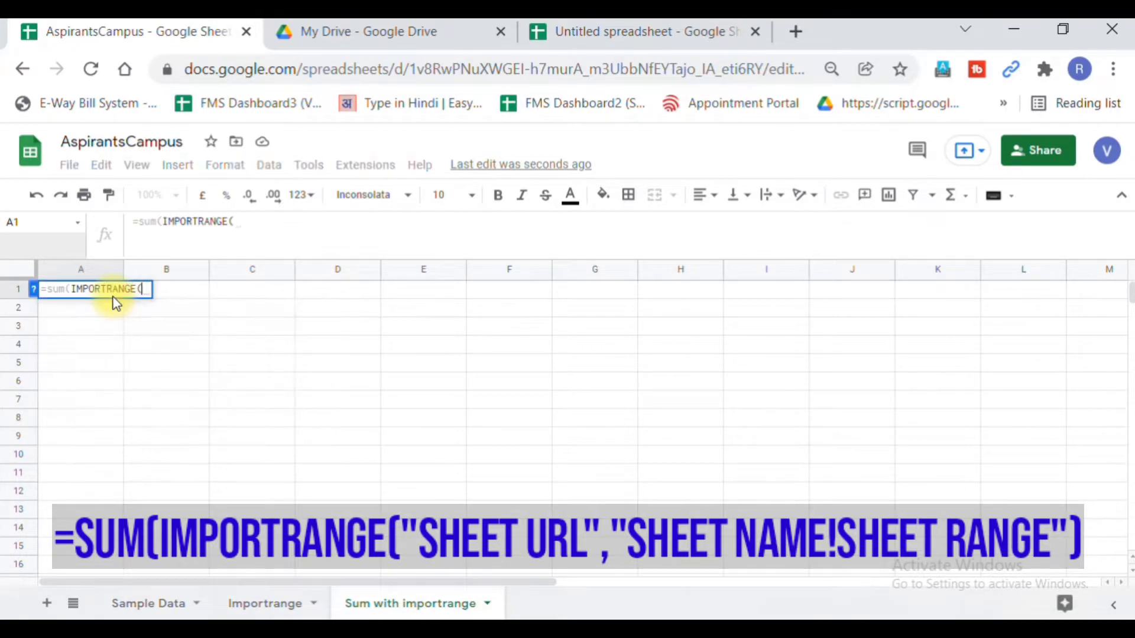
Step: Enter the current spreadsheet's URL in double quotes as the first argument of the nested IMPORTRANGE
type("\"")
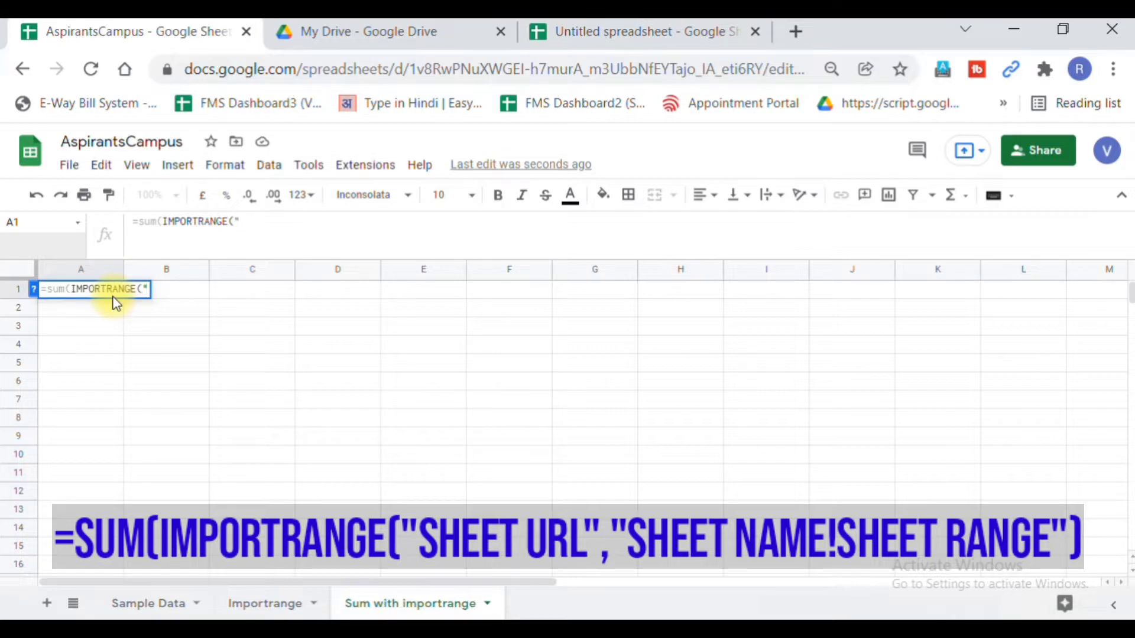
left_click(362, 70)
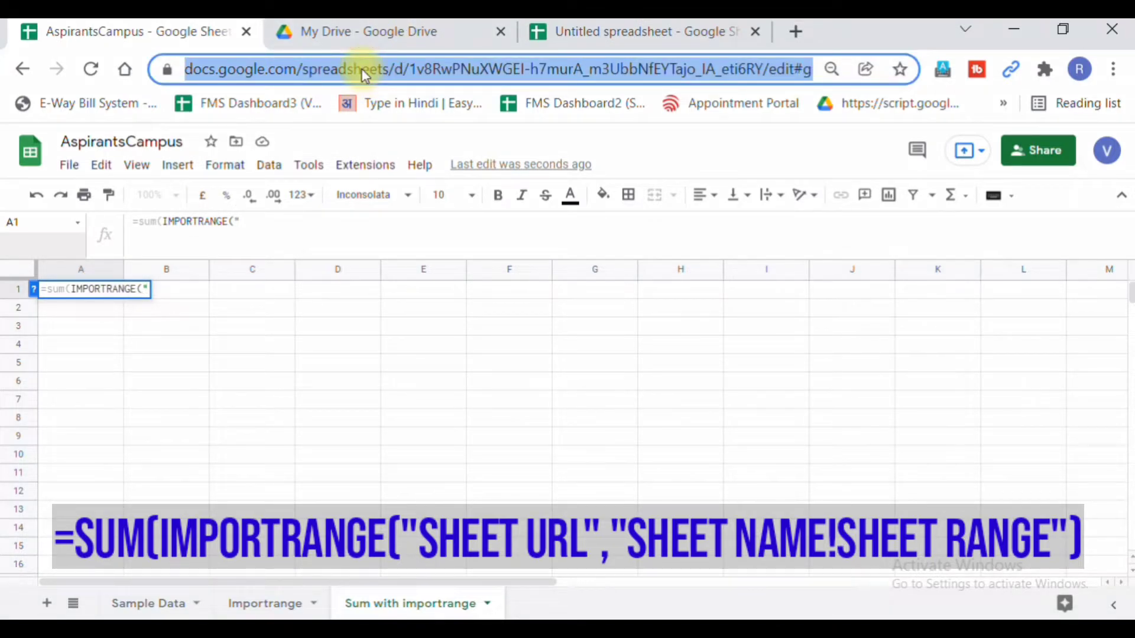
left_click(253, 223)
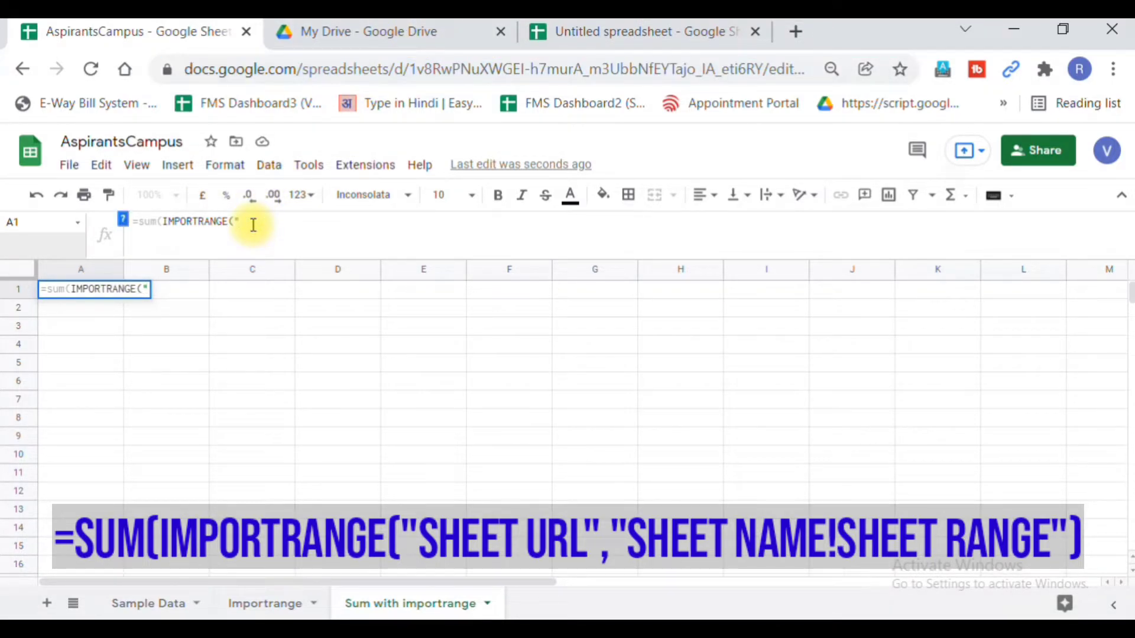
key("ctrl+v")
type("\"")
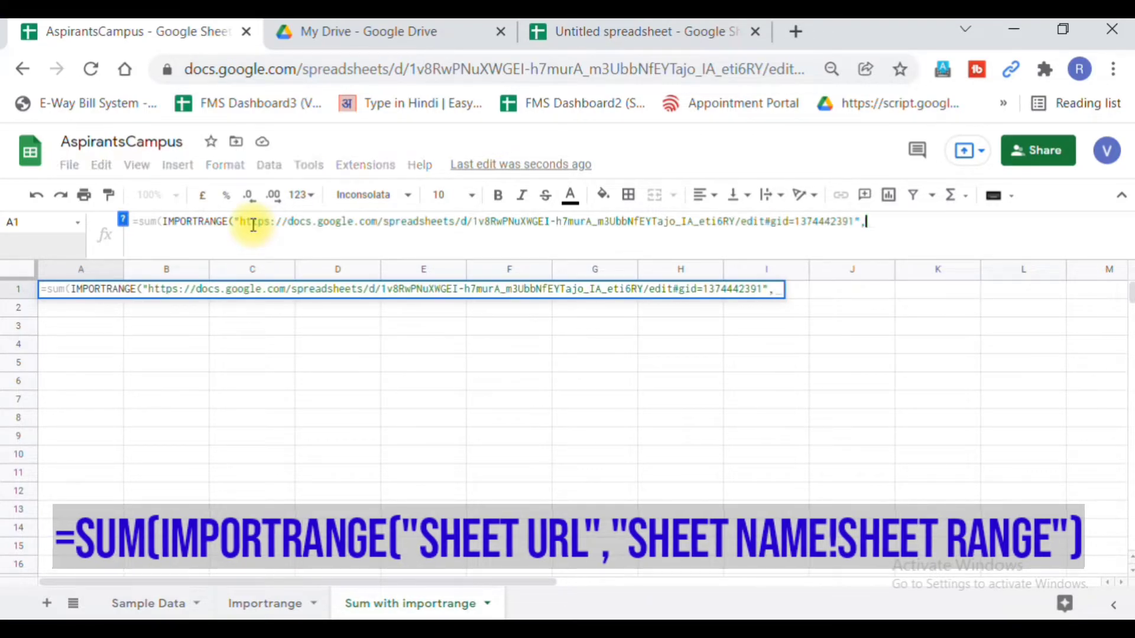
Step: Add a comma and begin the second argument with "Sample Data!, replacing the stray exclamation mark before the sheet name with a double quote
type(",\"Sample ")
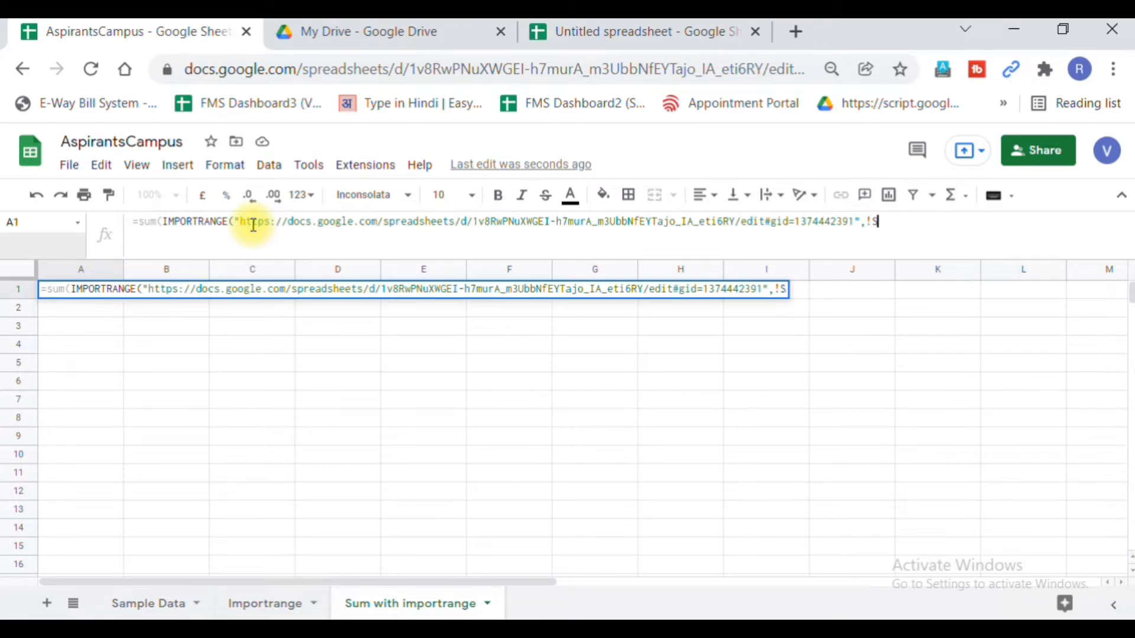
type("Data")
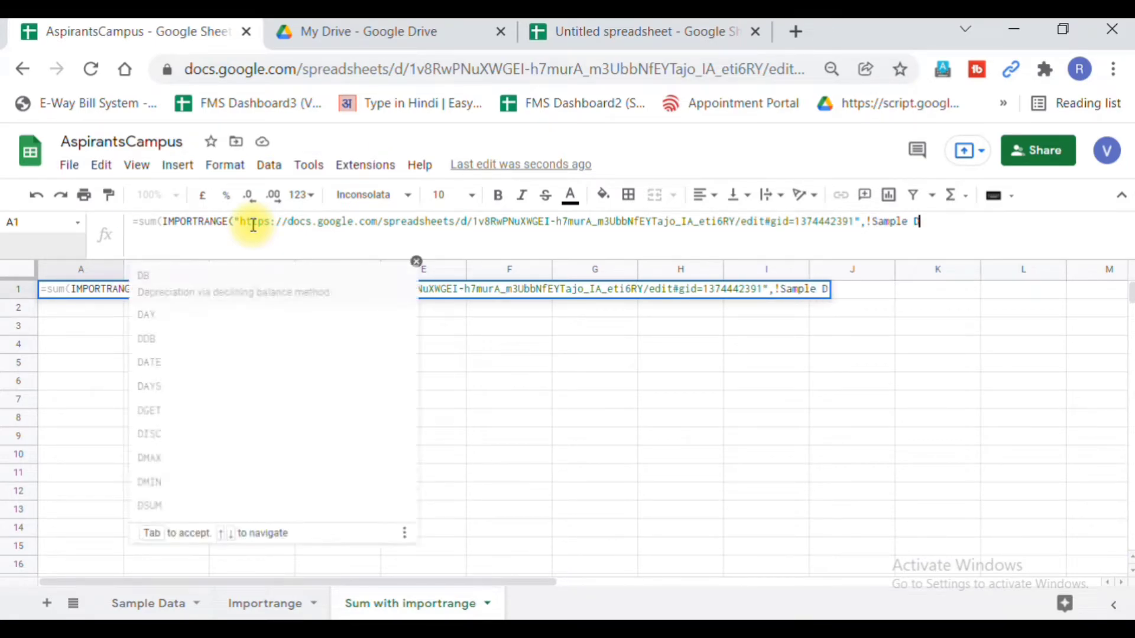
key("Left")
key("Left")
key("Left")
key("Left")
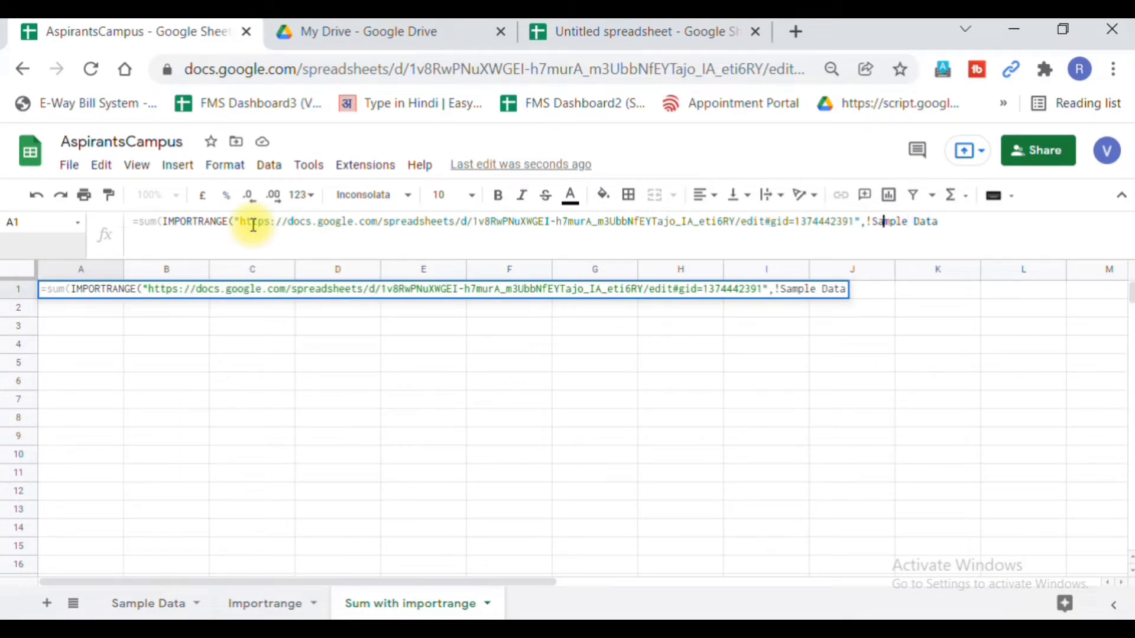
key("BackSpace")
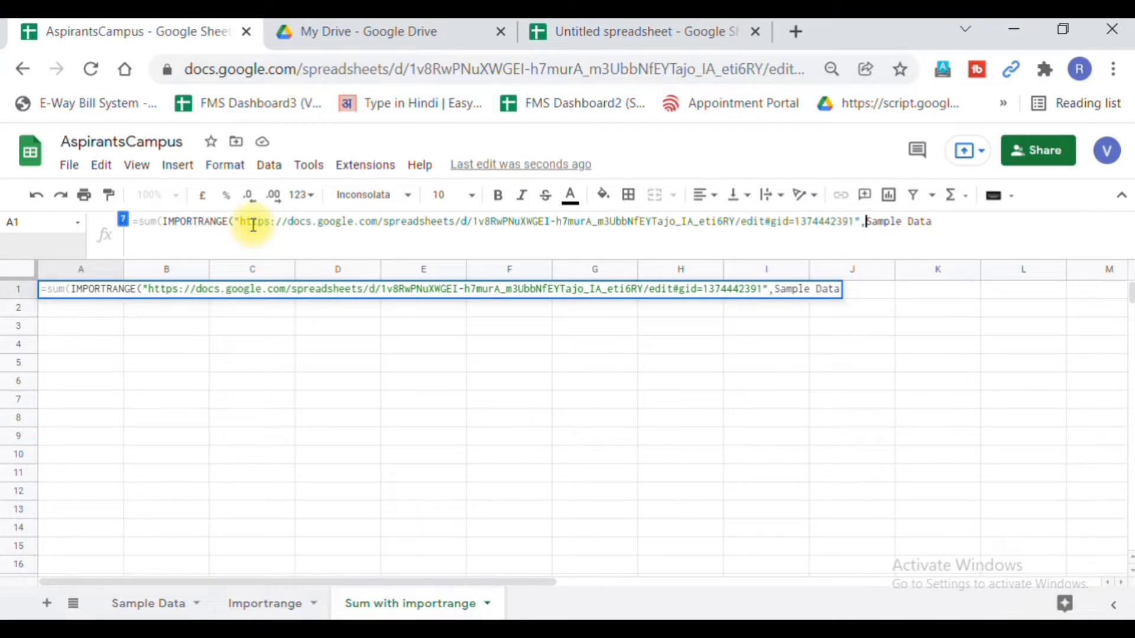
type("\"")
key("Right")
key("Right")
key("Right")
key("Right")
key("Right")
key("Right")
key("Right")
key("Right")
key("Right")
key("Right")
key("Right")
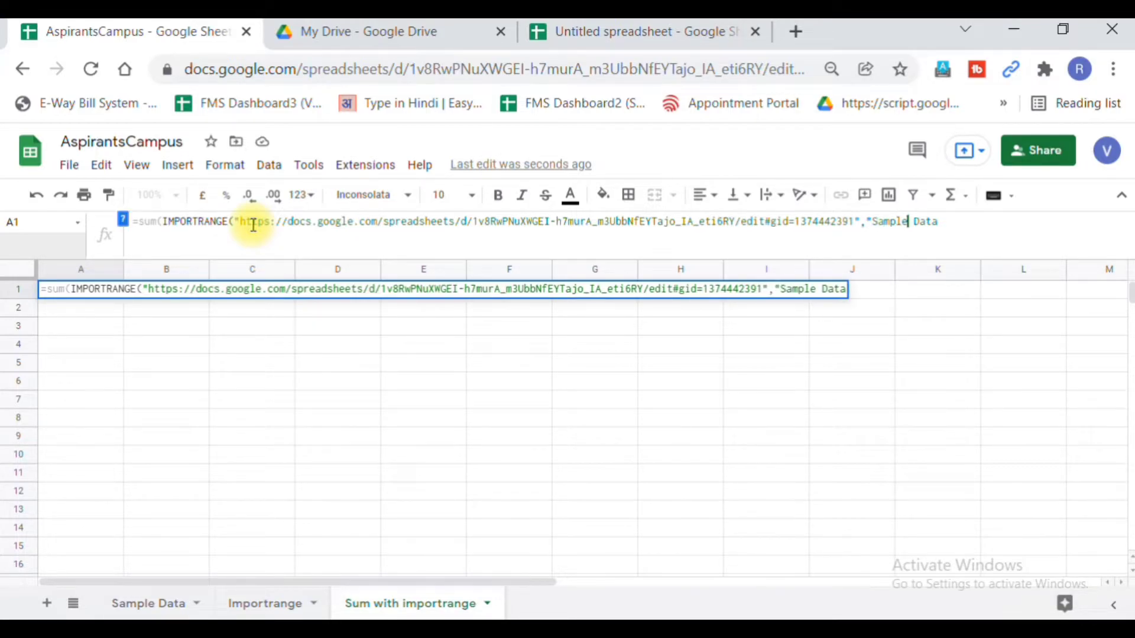
type("!")
Step: Check where the Units values begin on Sample Data, complete the formula's range with E2:E14, and commit it
left_click(131, 606)
left_click(411, 314)
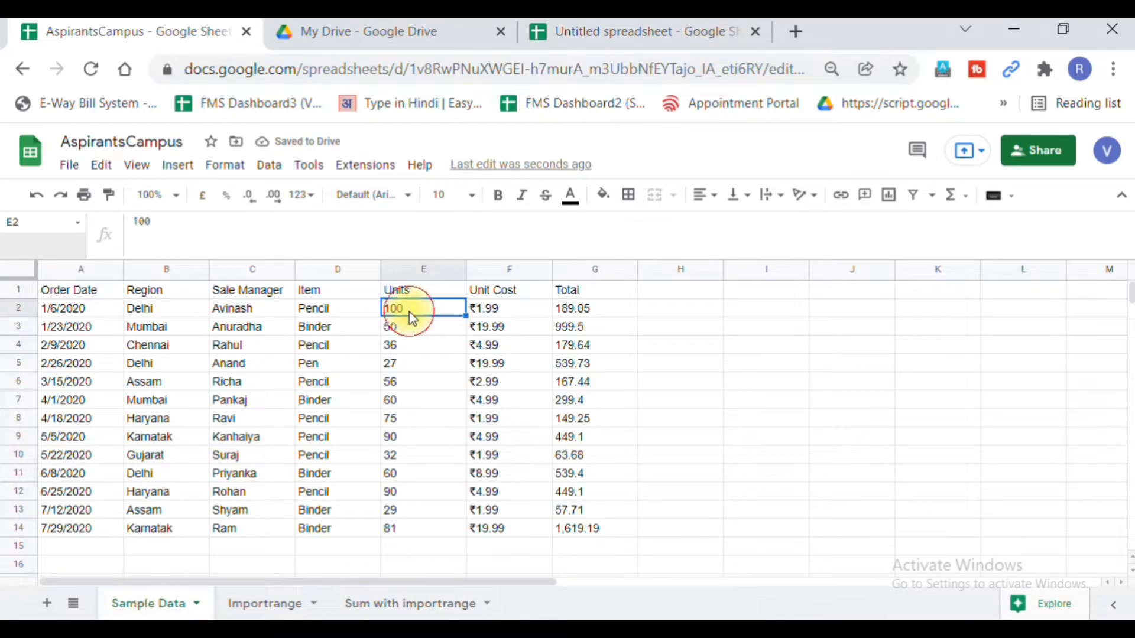
left_click(389, 603)
left_click(944, 220)
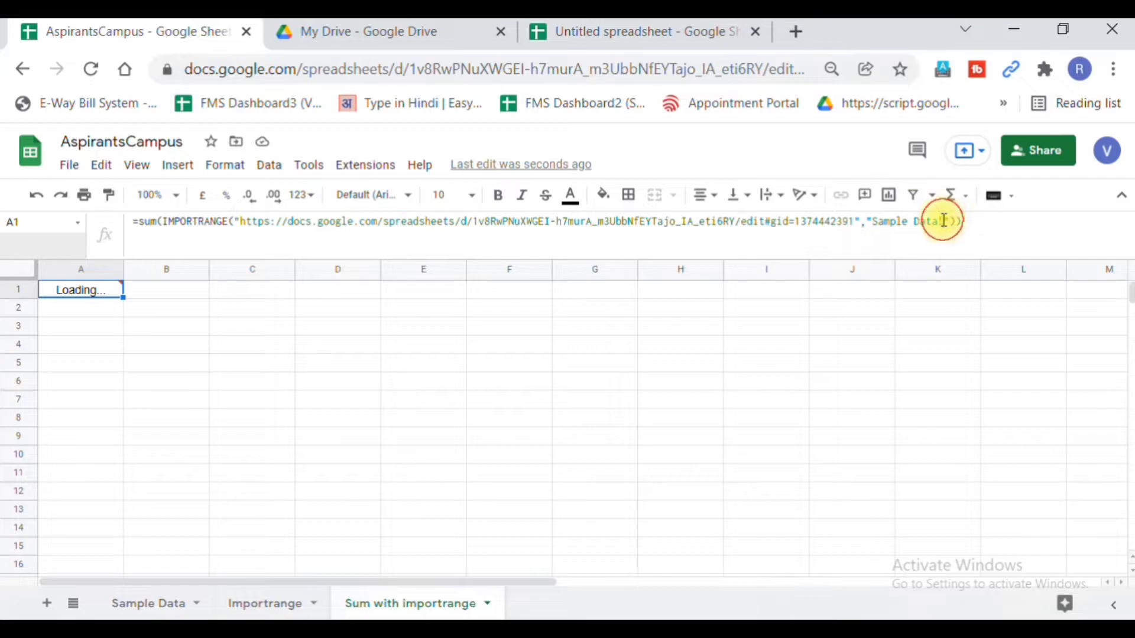
type("E2:")
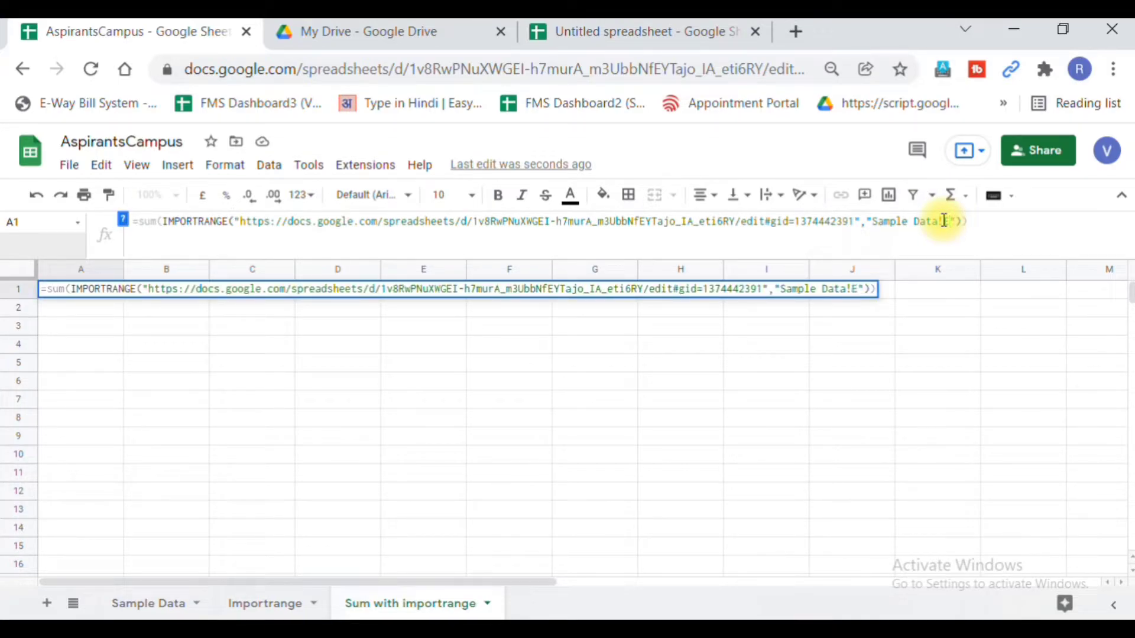
type("E14")
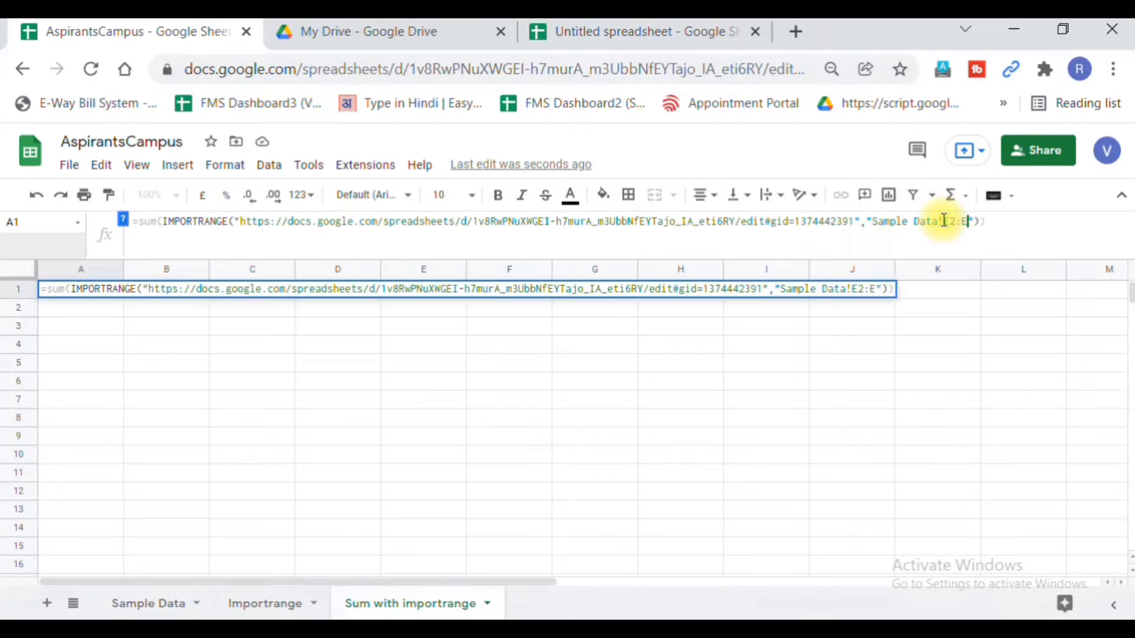
key("Right")
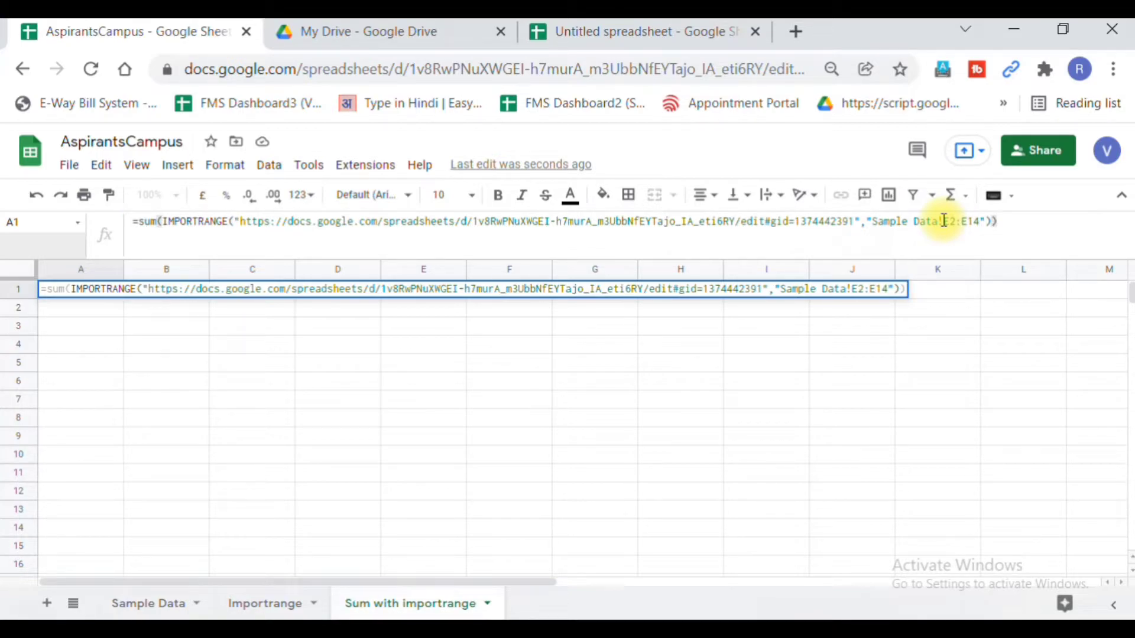
key("Return")
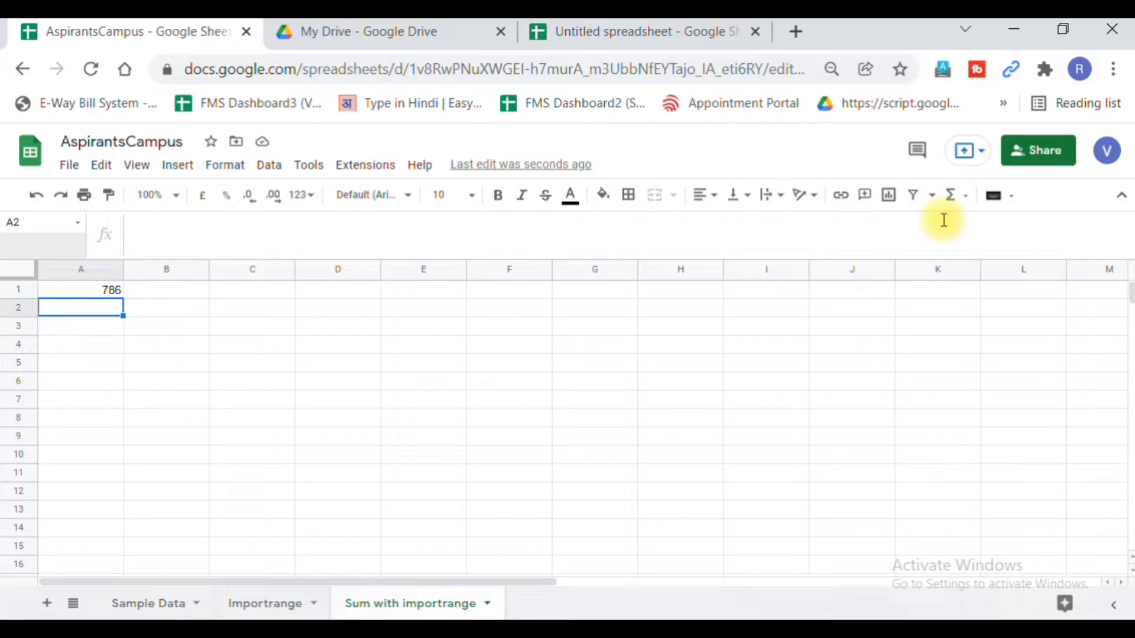
Step: Review the SUM formula in A1 and compare it with the Units and Region columns on the Sample Data sheet
key("Up")
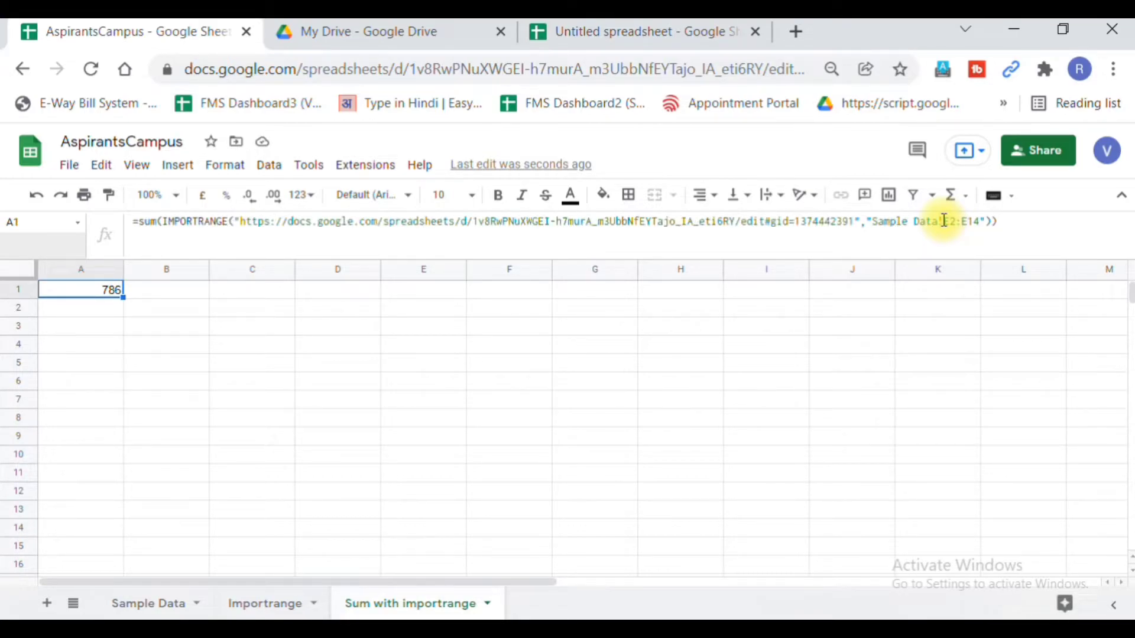
left_click(156, 603)
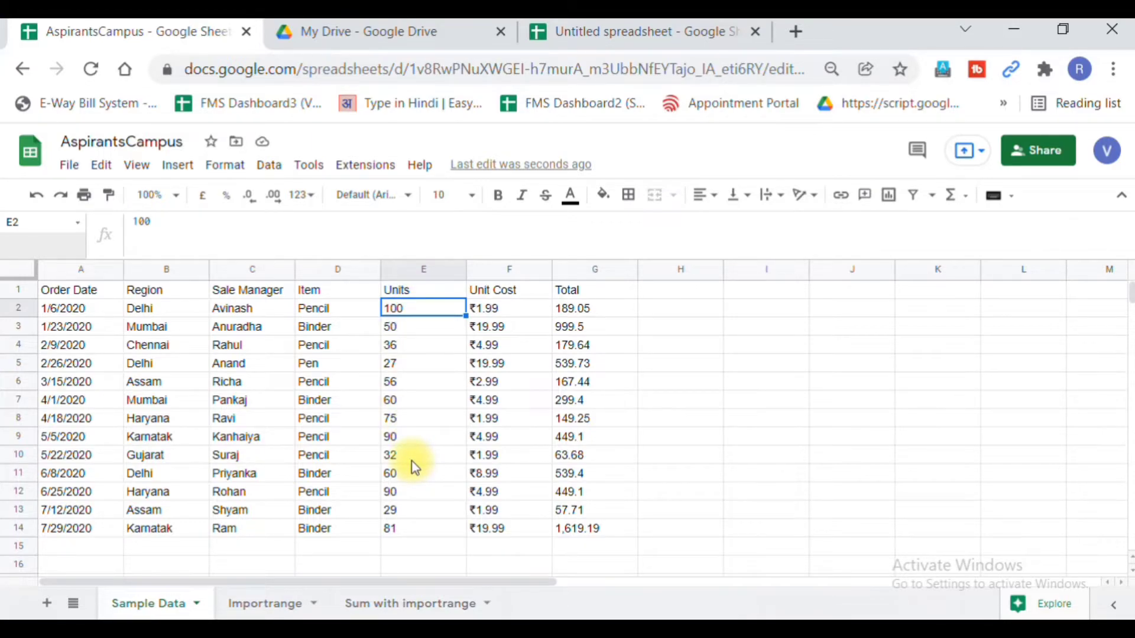
left_click(370, 602)
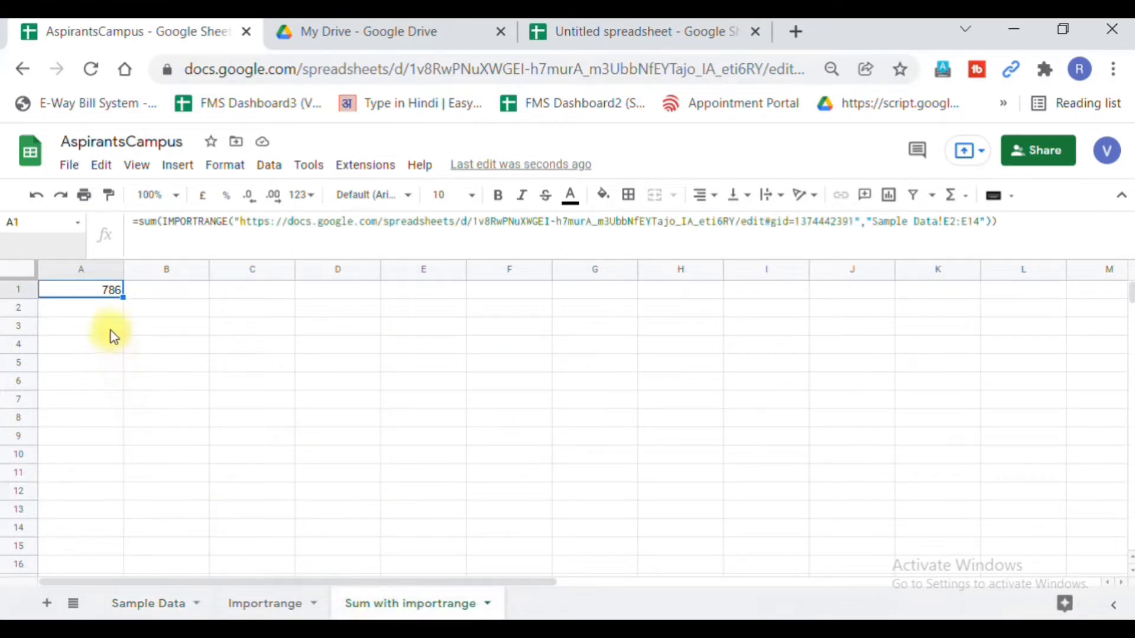
left_click(156, 603)
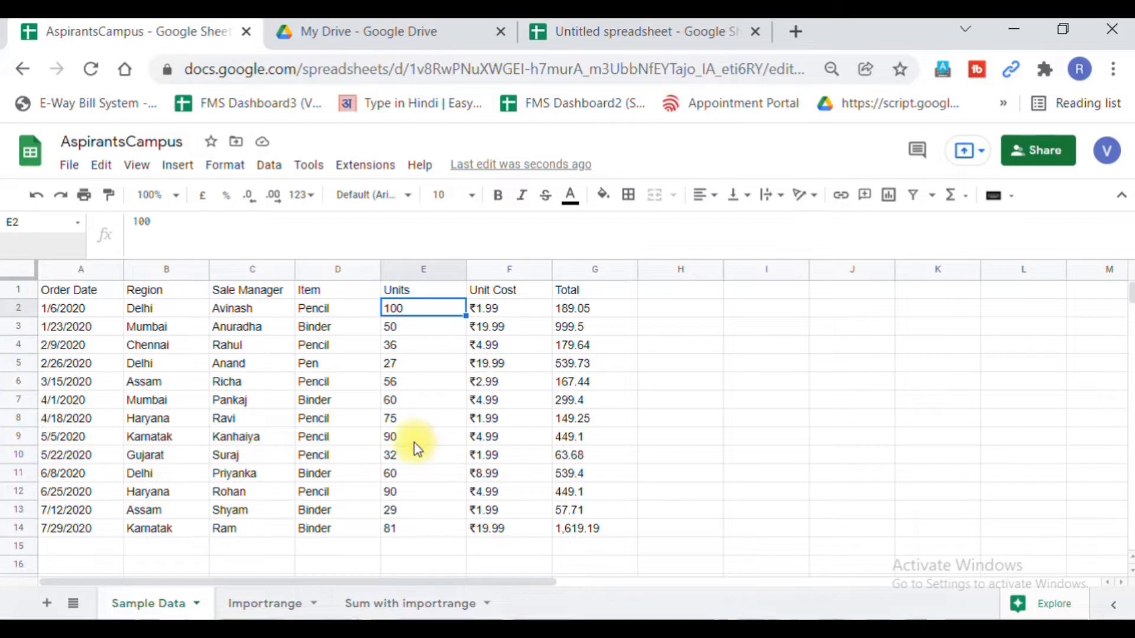
left_click(143, 312)
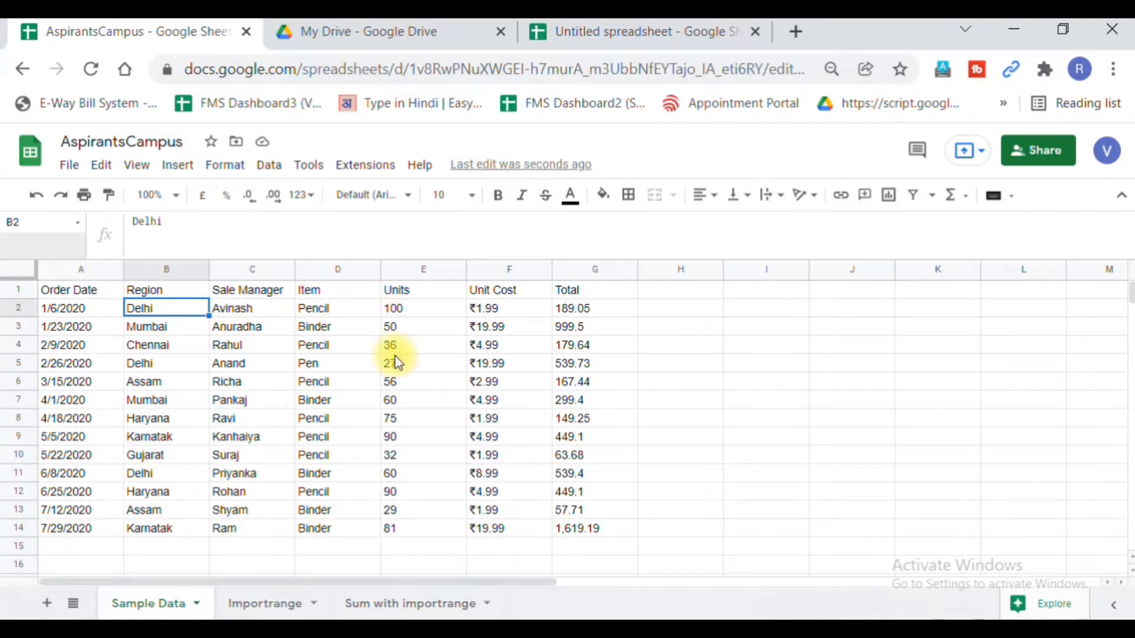
left_click(362, 604)
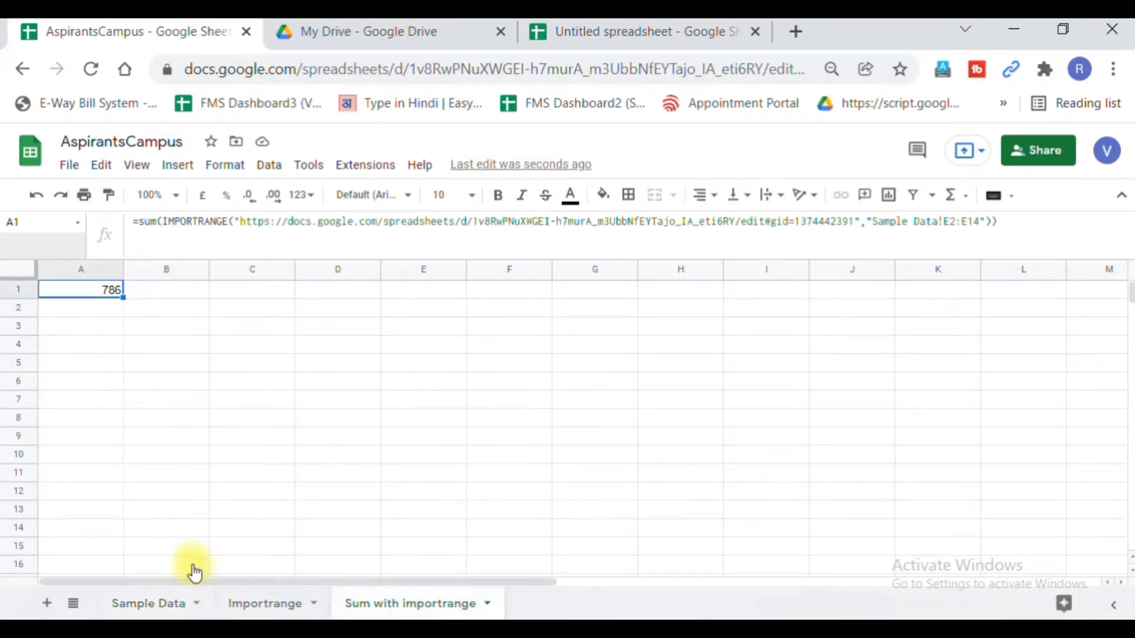
left_click(157, 604)
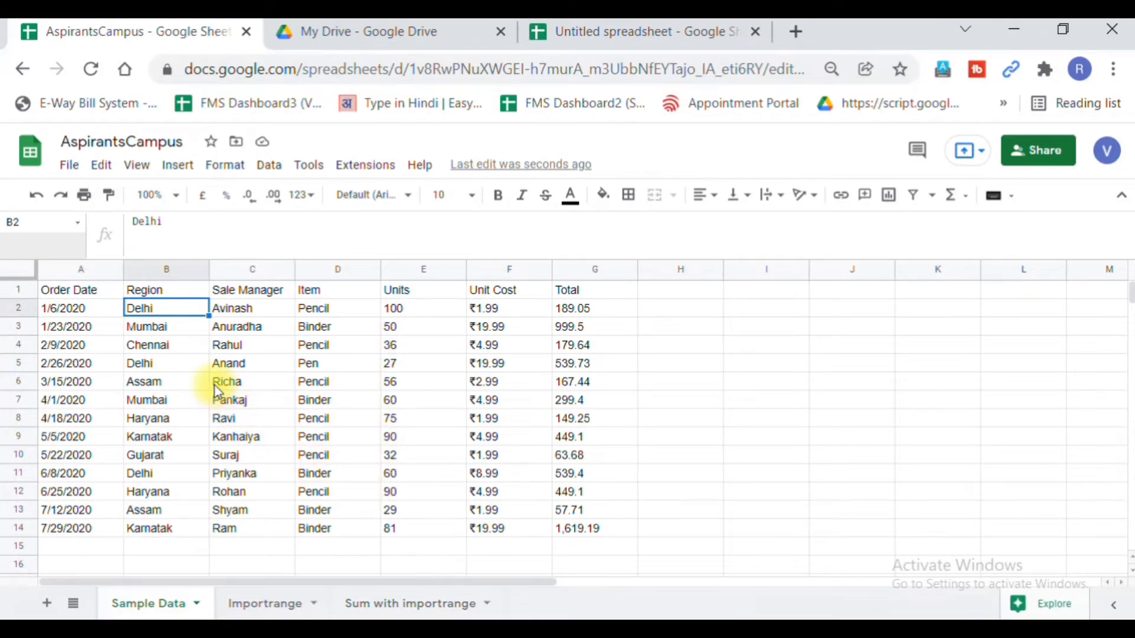
left_click(375, 603)
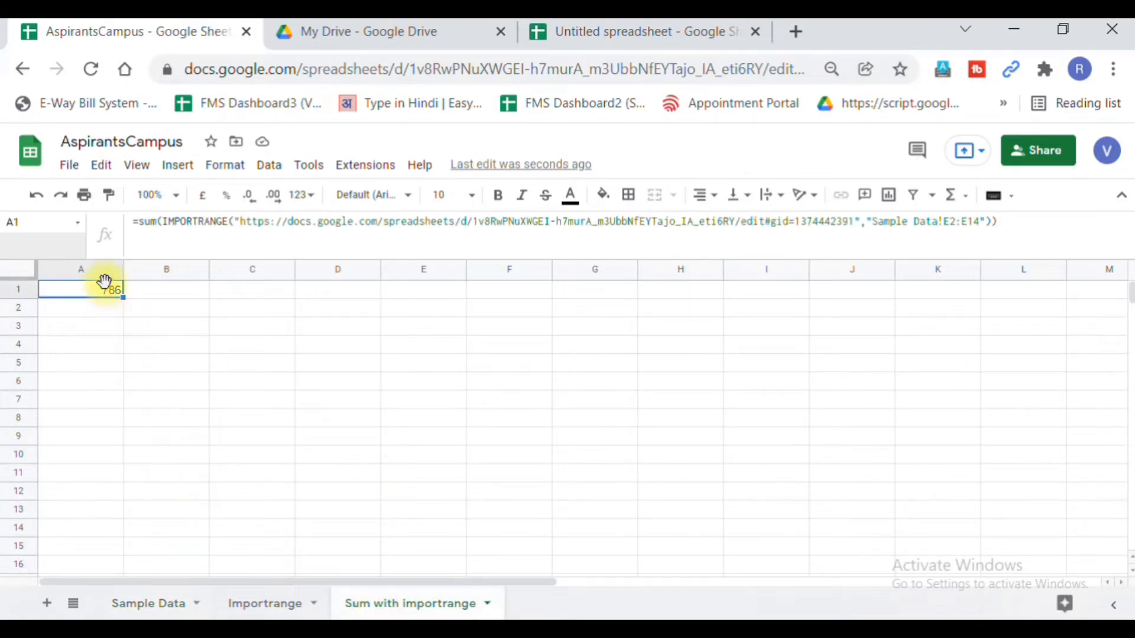
Step: On the Sum with importrange sheet, label cell B1 "sum" and cell B2 "sumproduct"
left_click(160, 289)
type("sum")
key("Return")
type("sumproduct")
key("Left")
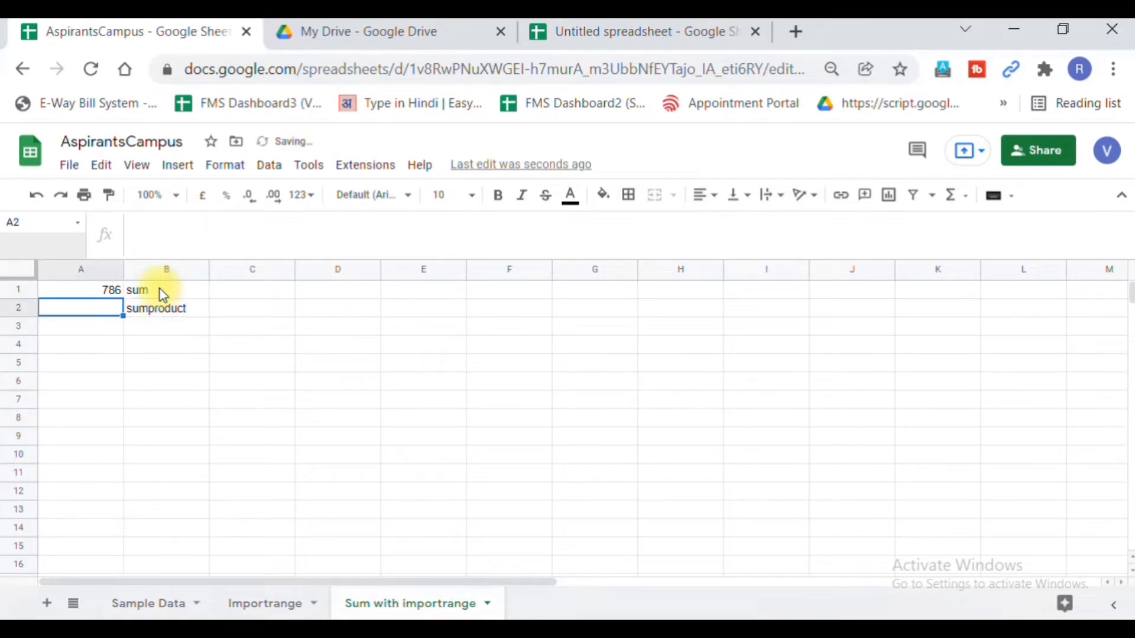
Step: Start a SUMPRODUCT formula in cell A2 with a nested IMPORTRANGE function as its first array
type("=sumpro")
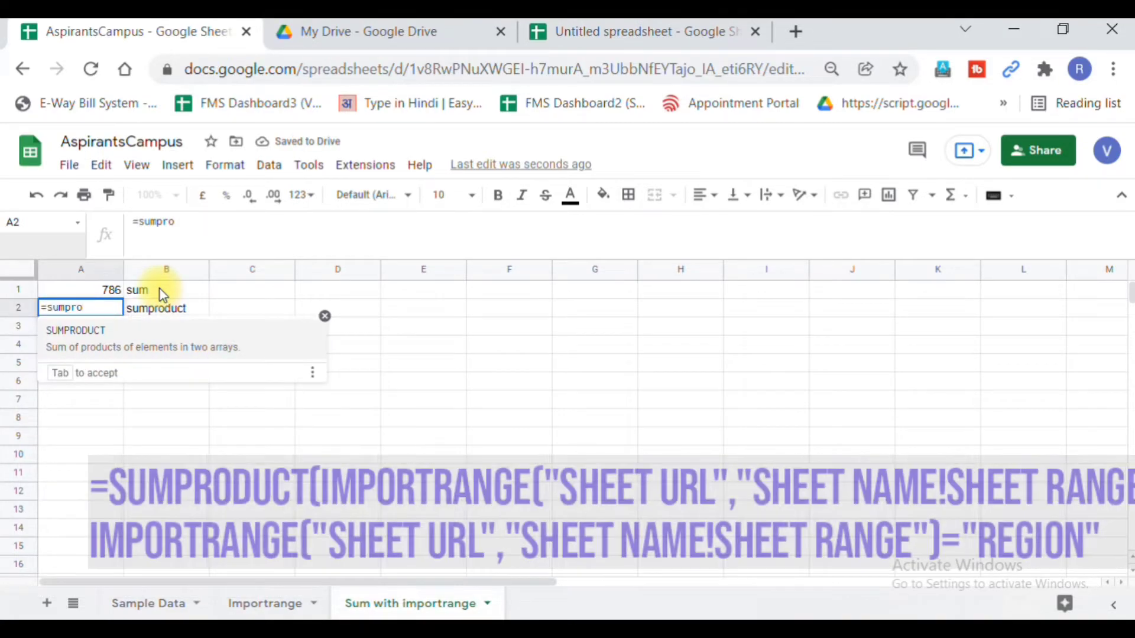
key("Tab")
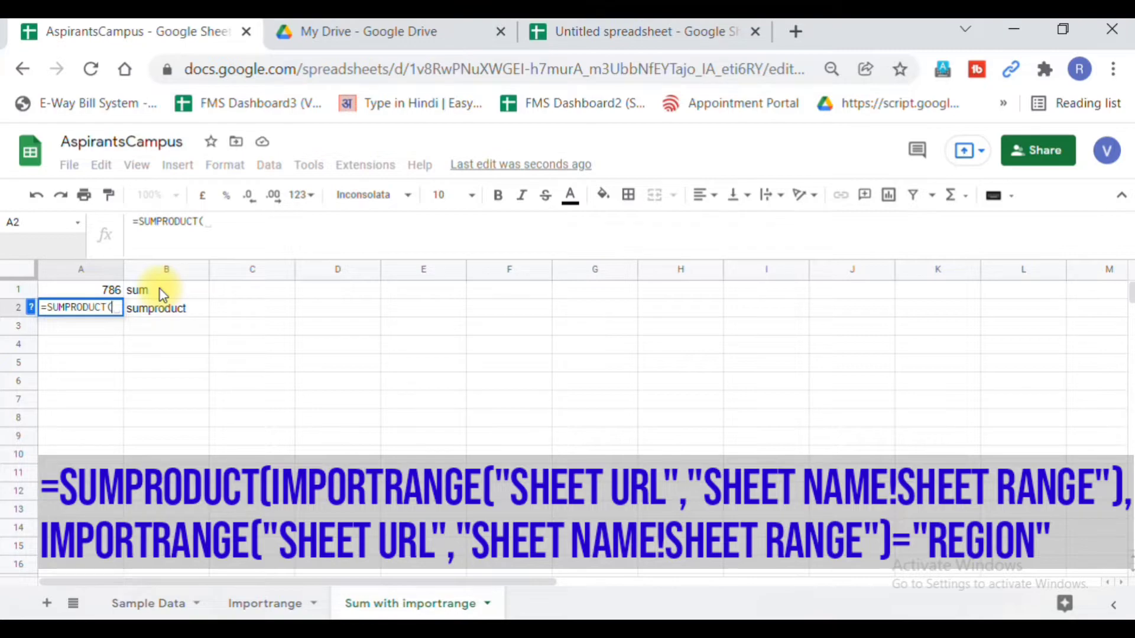
type("impor")
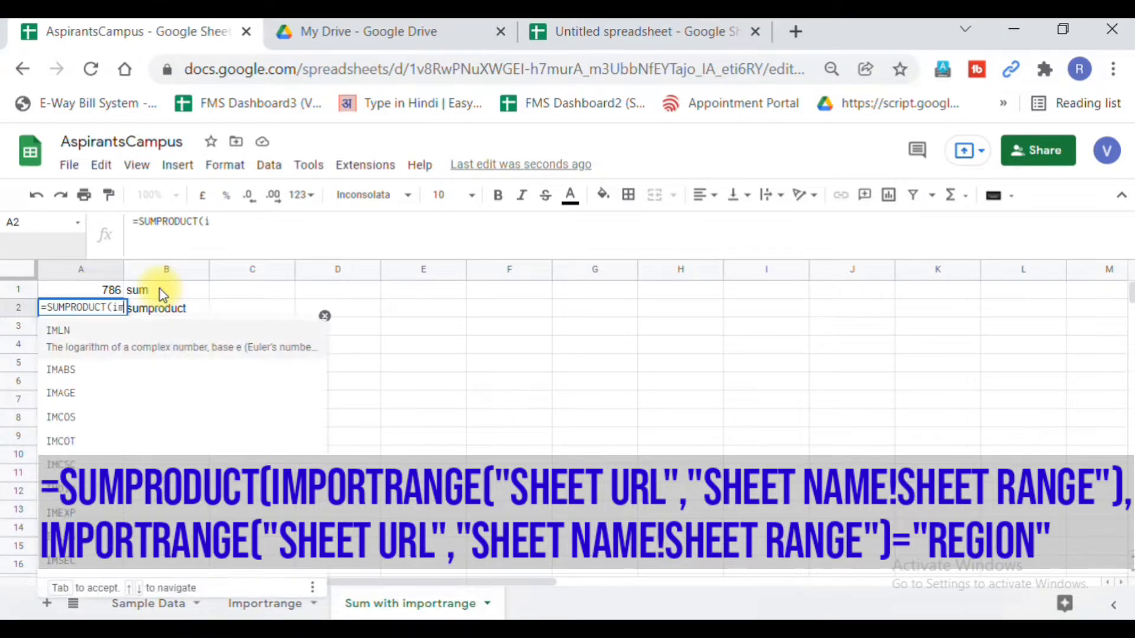
key("Down")
key("Down")
key("Down")
key("Down")
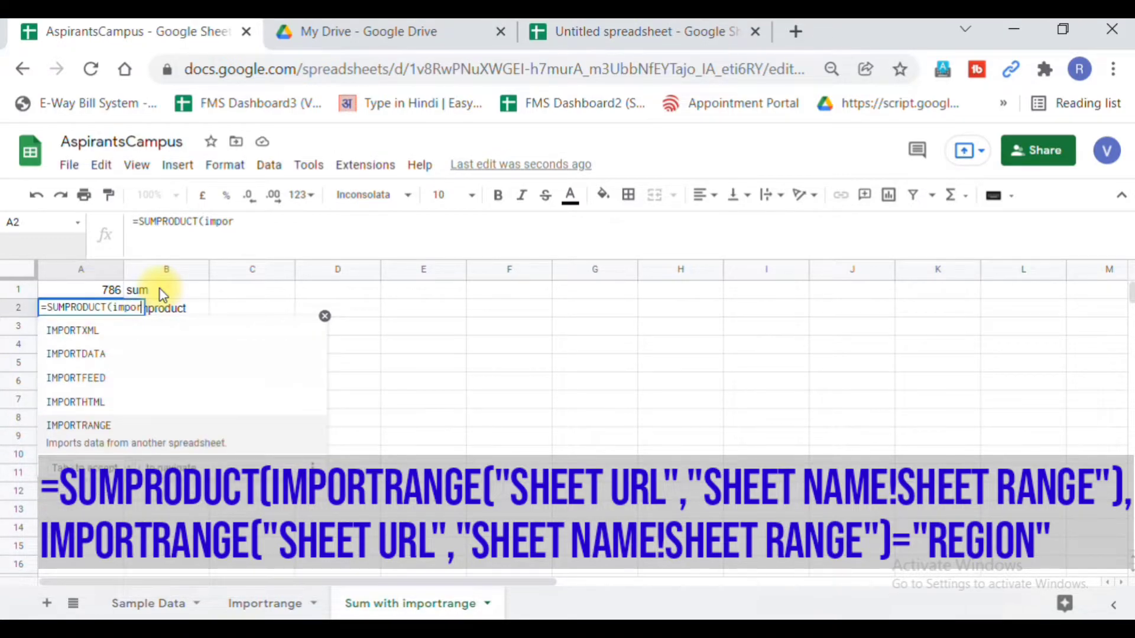
key("Tab")
Step: Enter the current spreadsheet's URL in double quotes as the first argument of the IMPORTRANGE nested in SUMPRODUCT
type("\"")
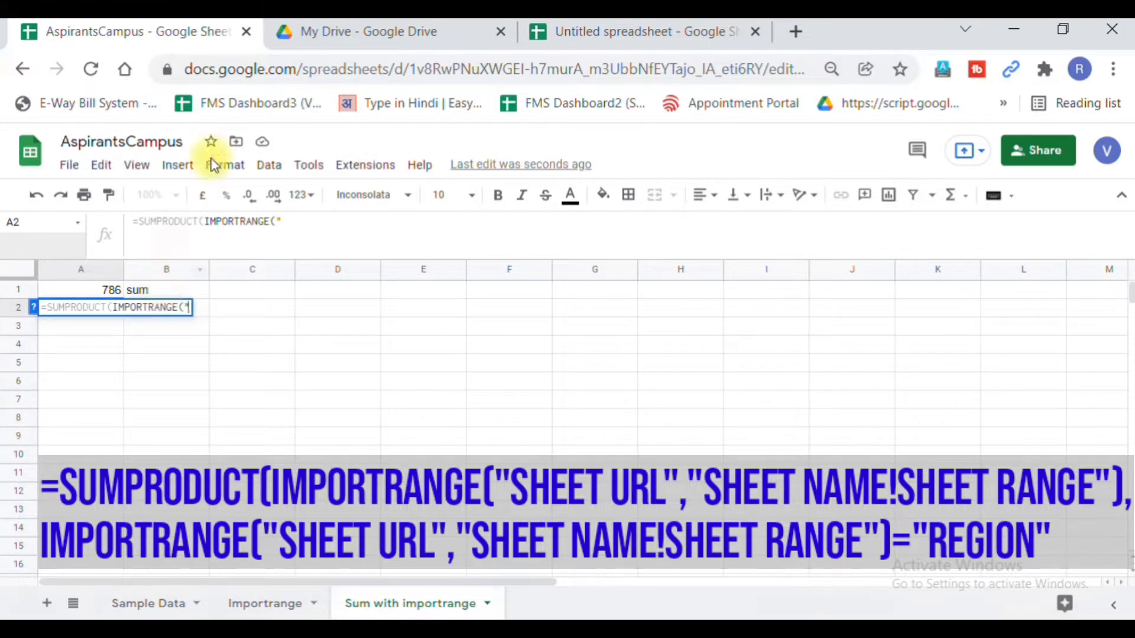
left_click(304, 70)
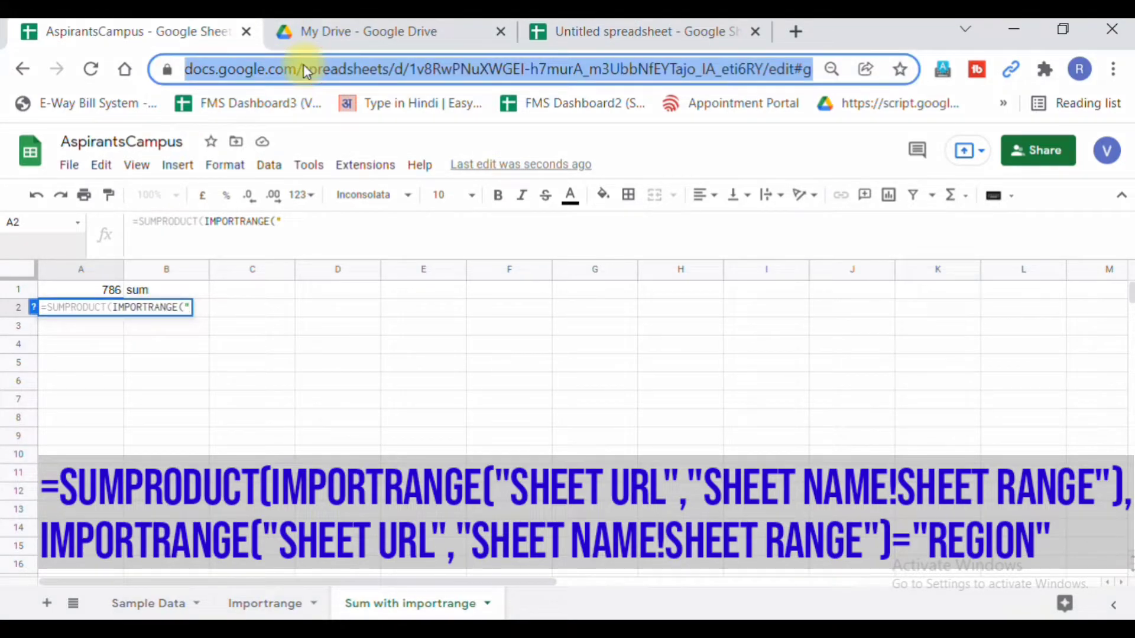
left_click(299, 220)
key("ctrl+v")
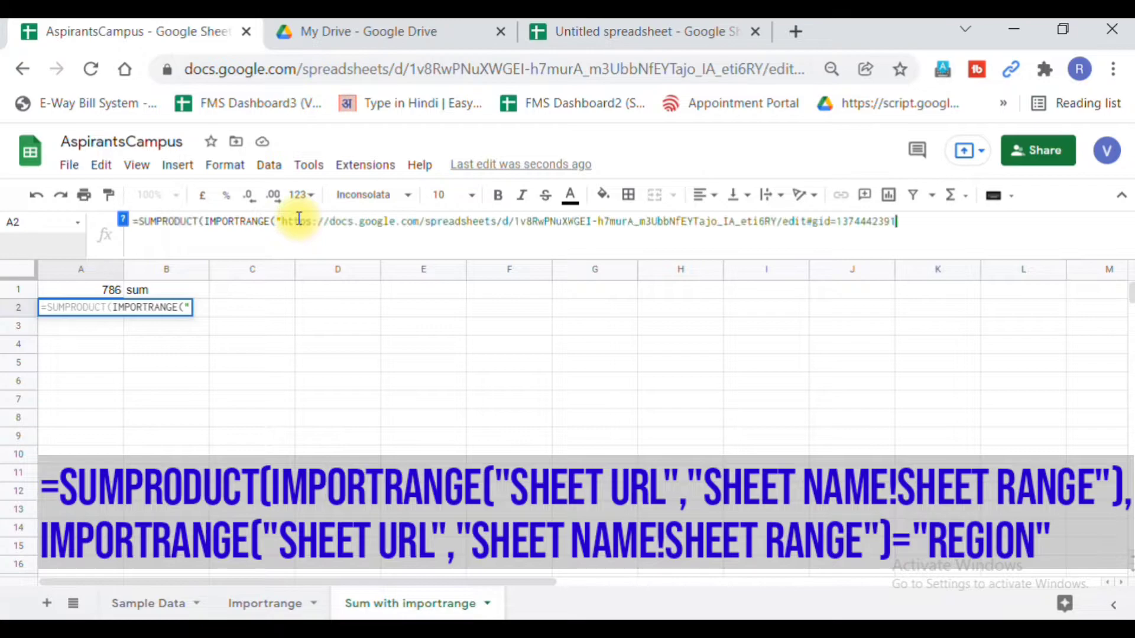
type("\"")
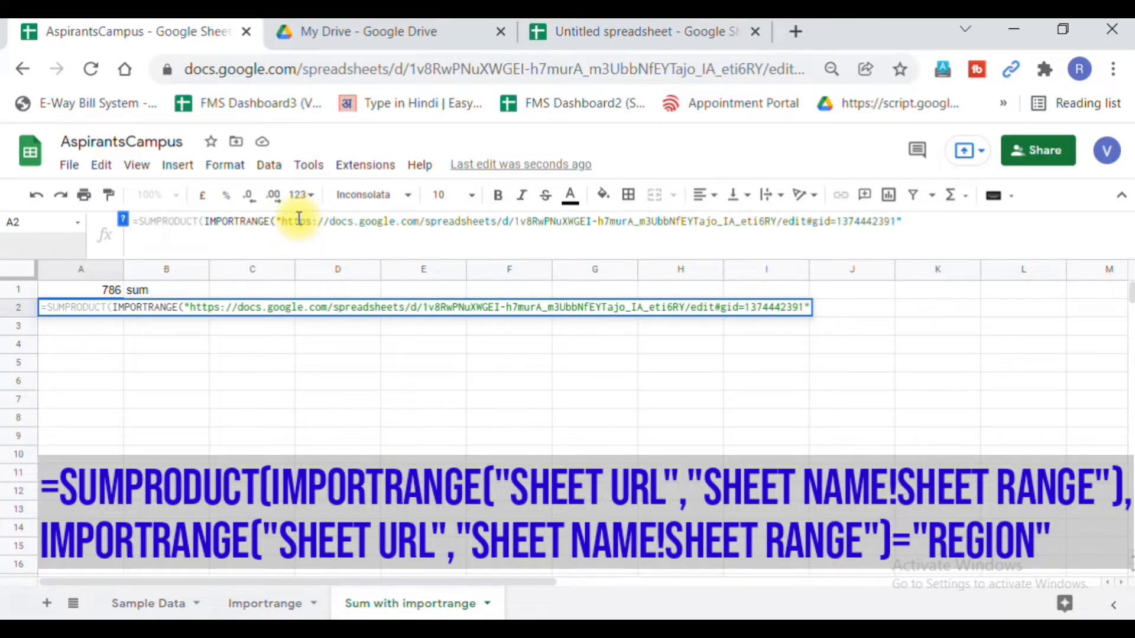
Step: Add "Sample Data!E2:E14" as the IMPORTRANGE's second argument, checking on Sample Data where the Units values begin
type(",\"Sample ")
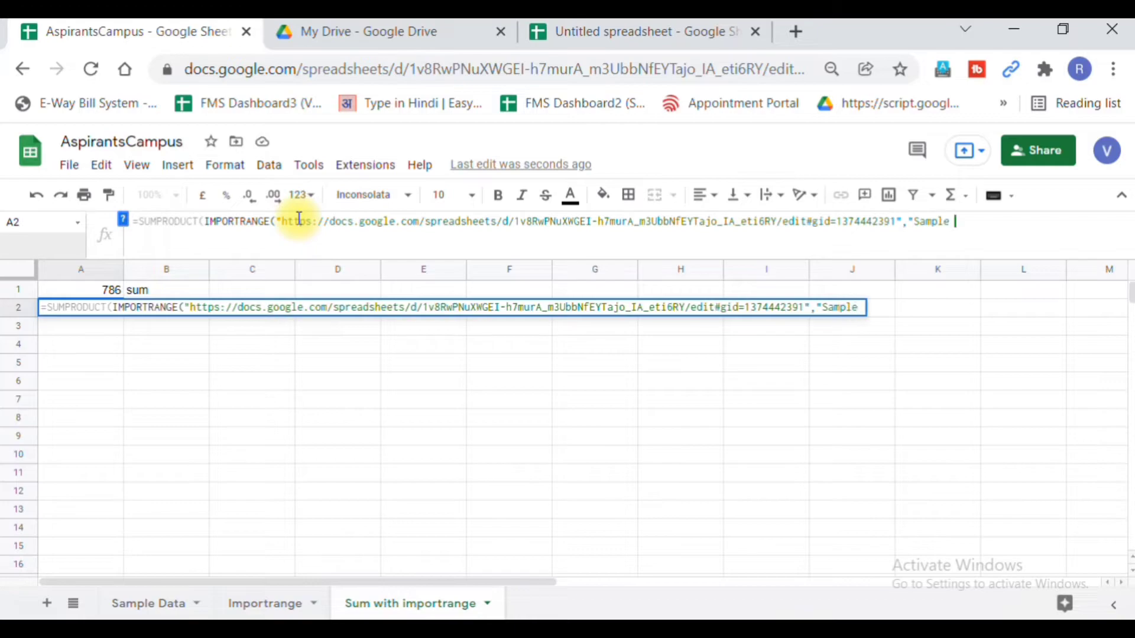
type("Data!")
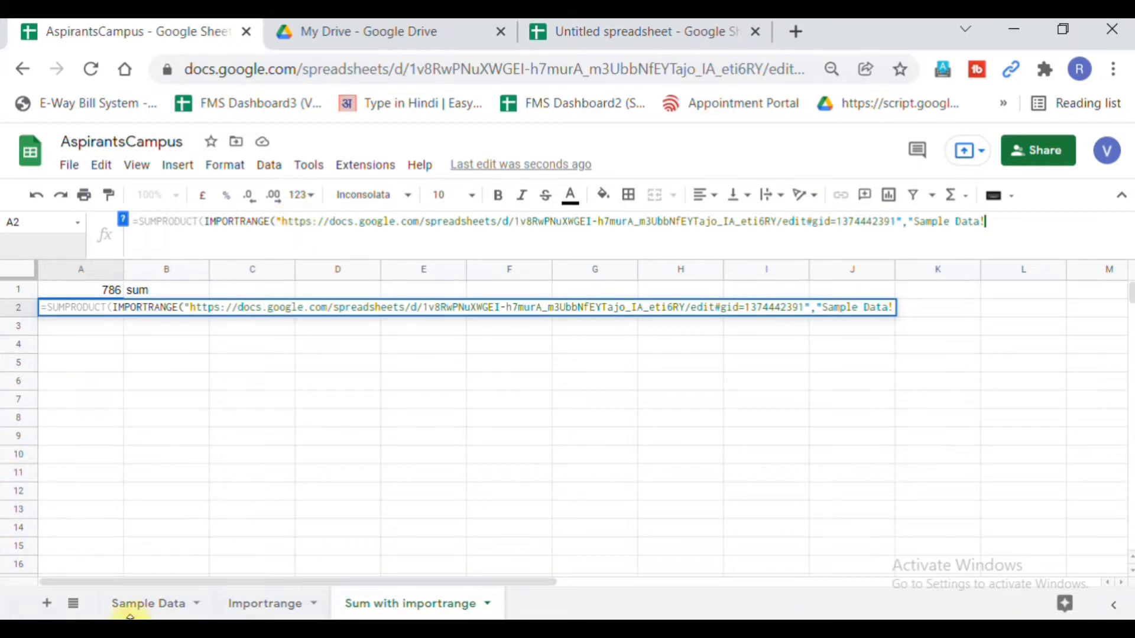
left_click(146, 606)
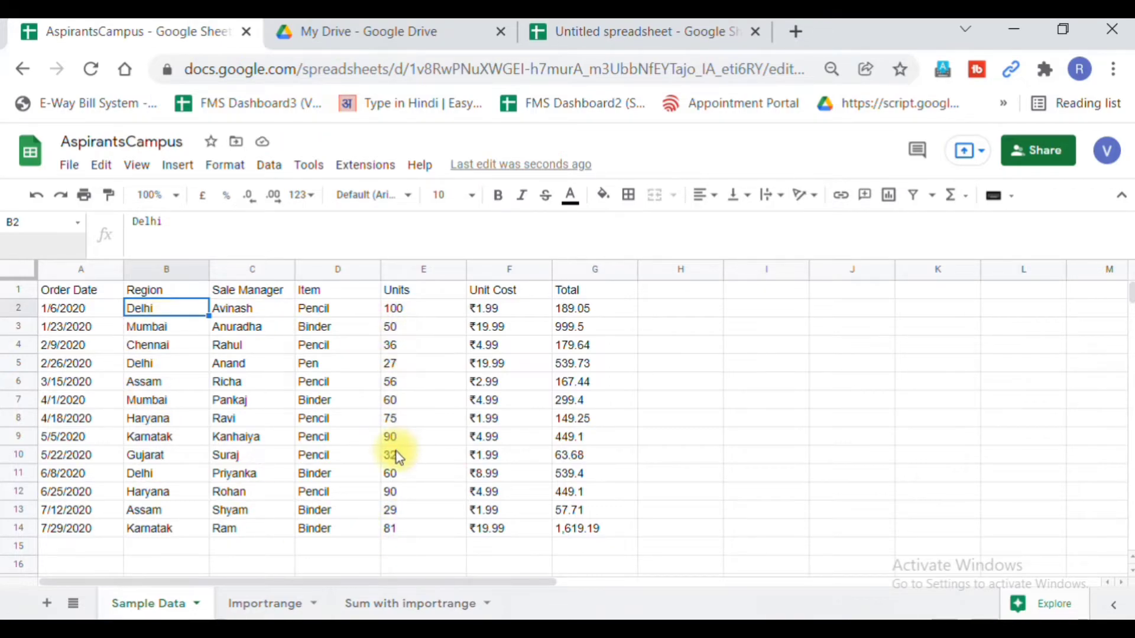
left_click(404, 311)
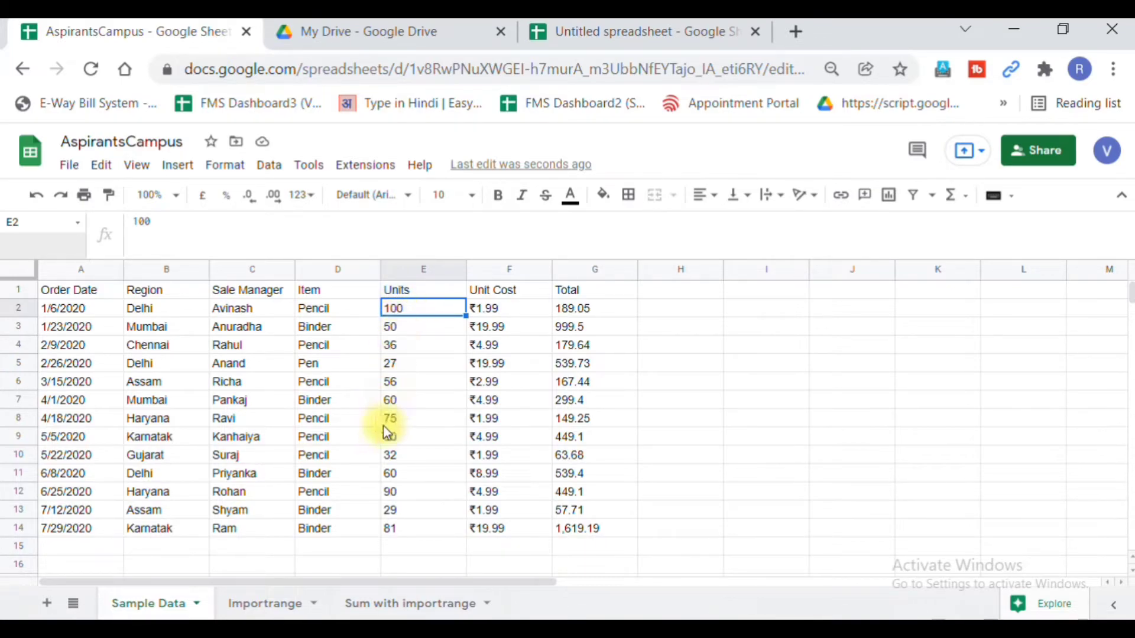
left_click(387, 600)
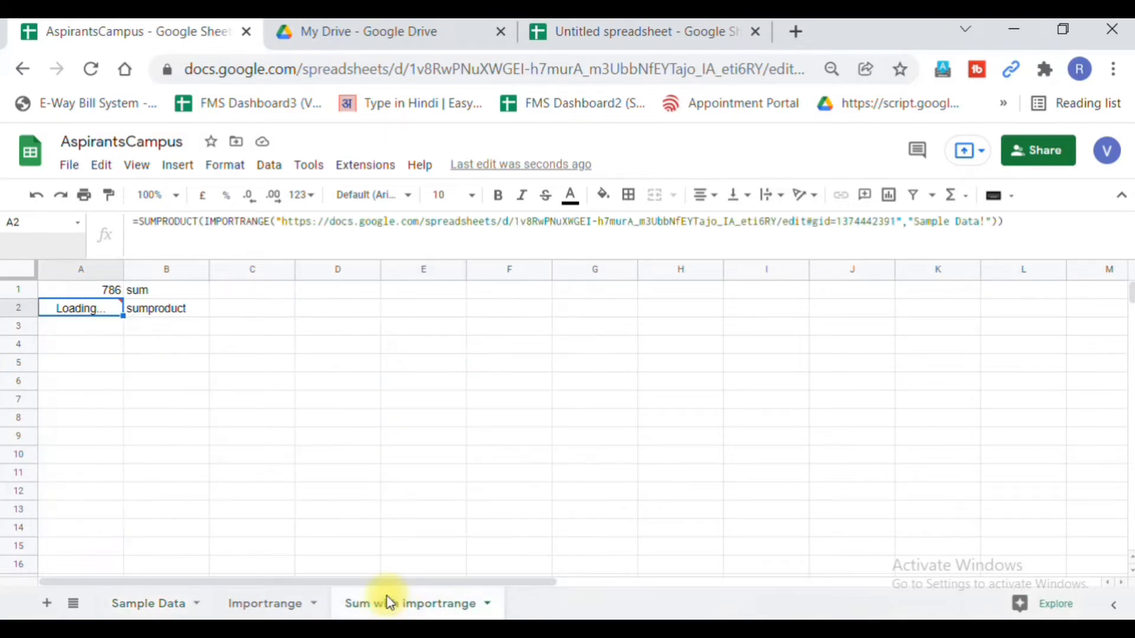
left_click(986, 220)
type("E2:")
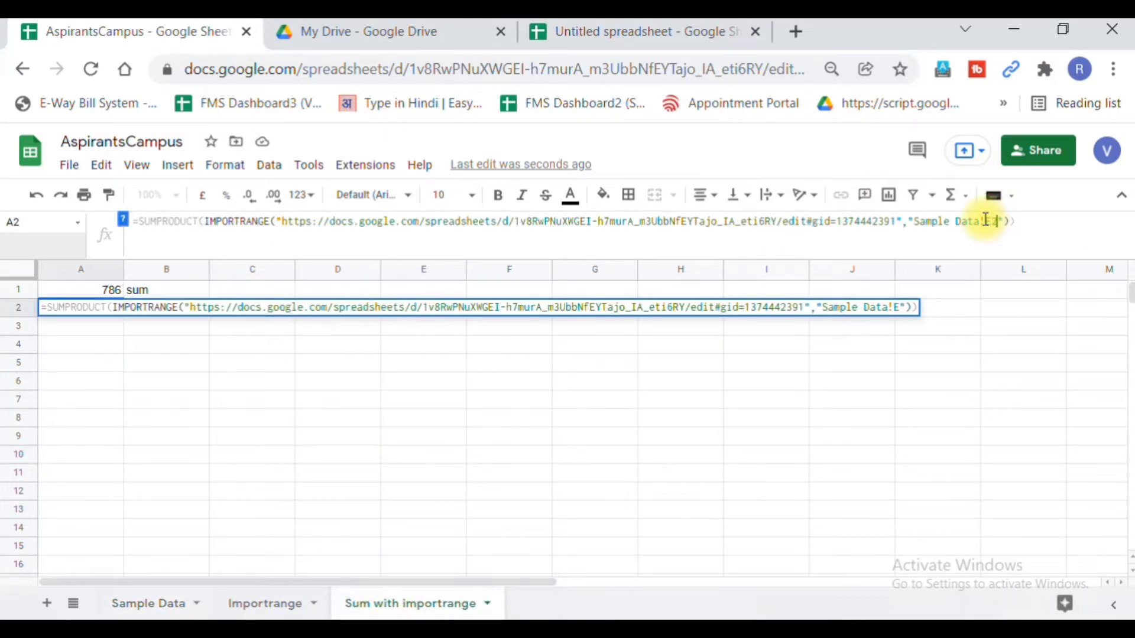
type("E14")
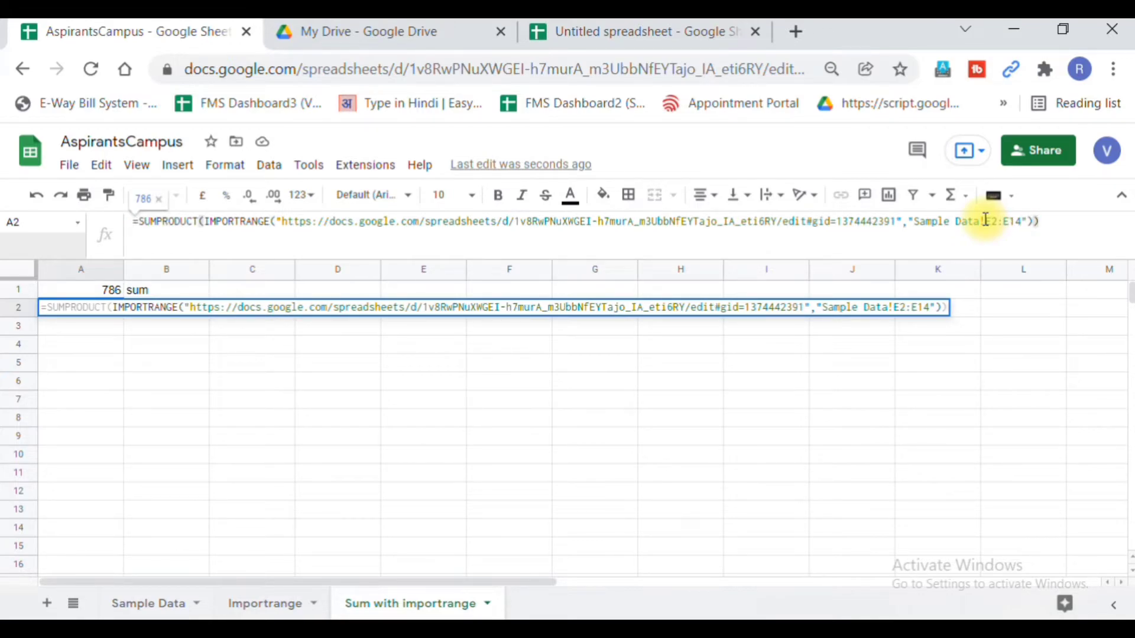
Step: Remove SUMPRODUCT's closing parenthesis, add a comma, and insert a second IMPORTRANGE function as the next array
key("BackSpace")
type(",")
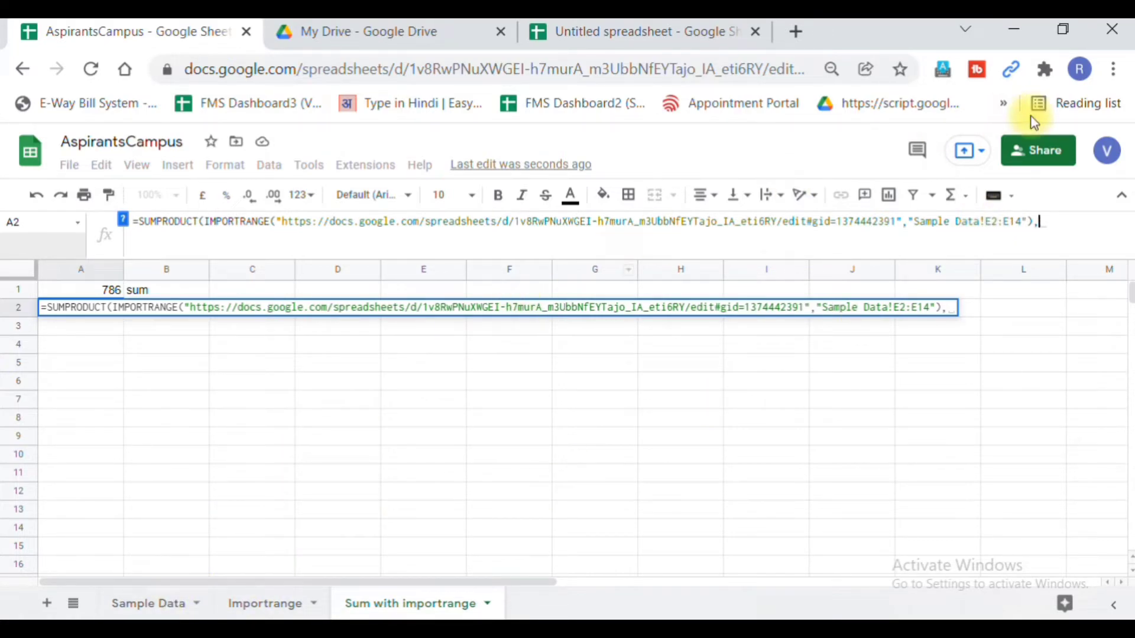
type("Impor")
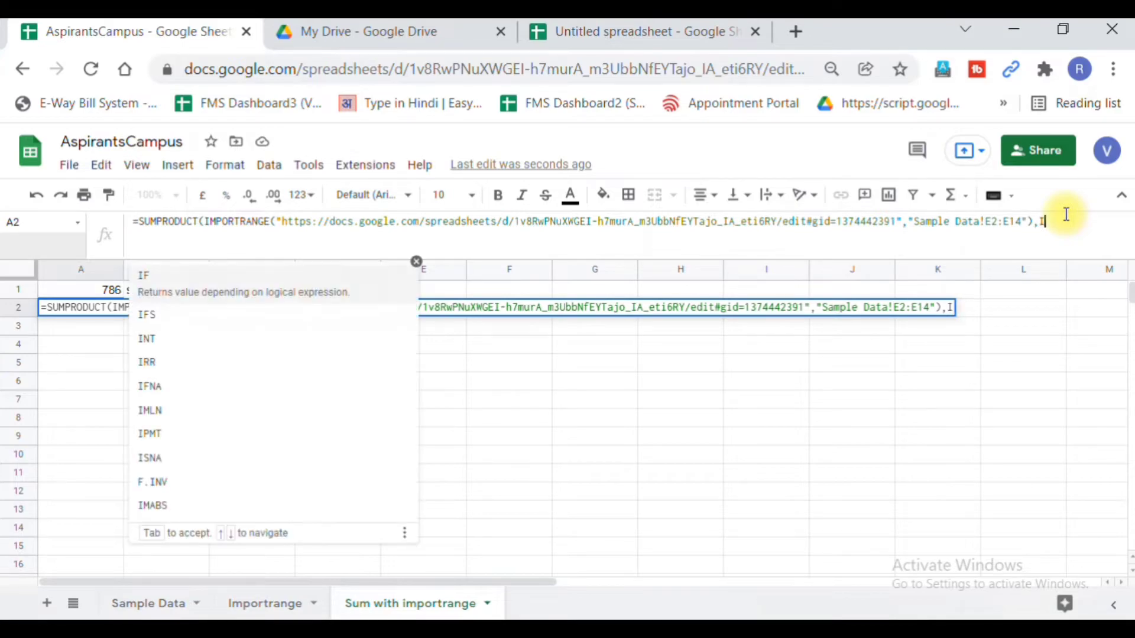
type("t")
key("Down")
key("Down")
key("Down")
key("Down")
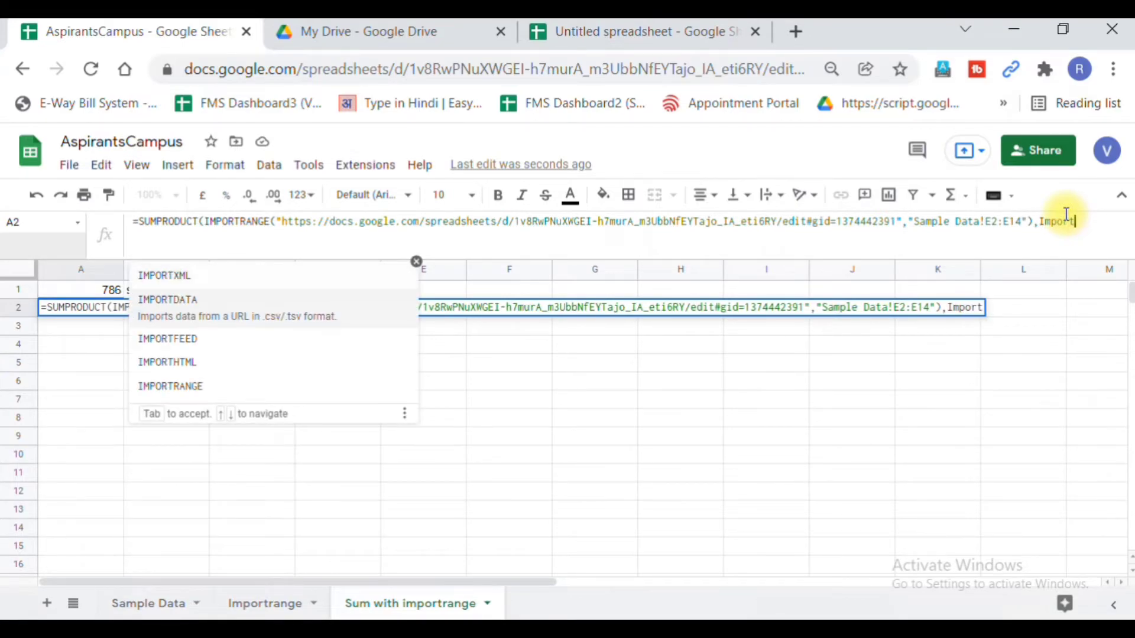
key("Tab")
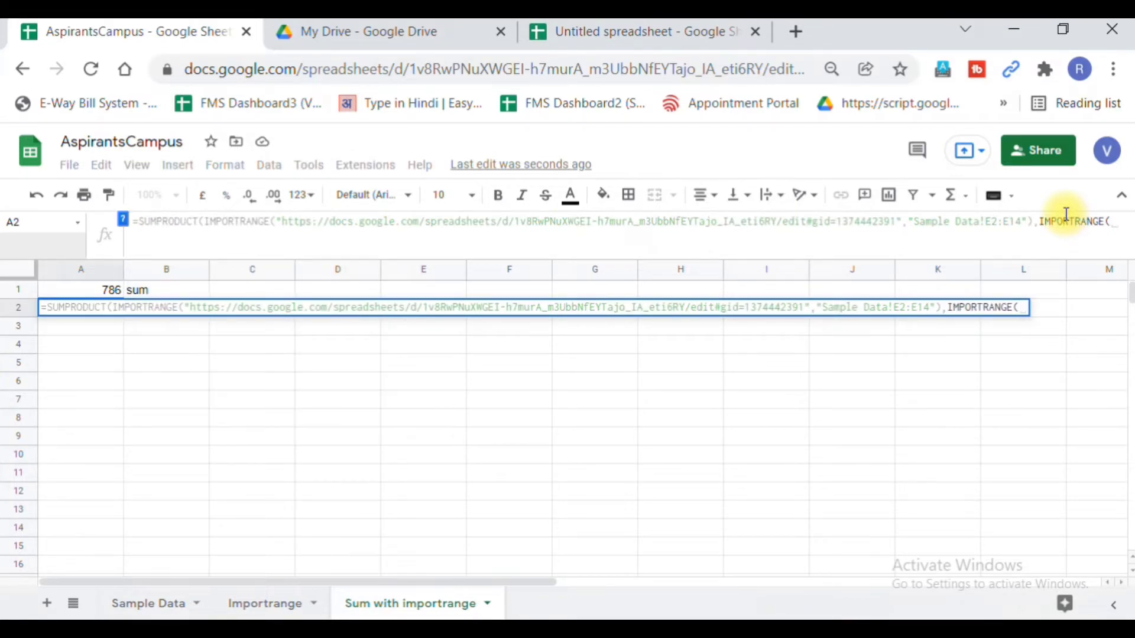
Step: Enter the same spreadsheet URL in double quotes as the first argument of the second IMPORTRANGE
left_click(750, 70)
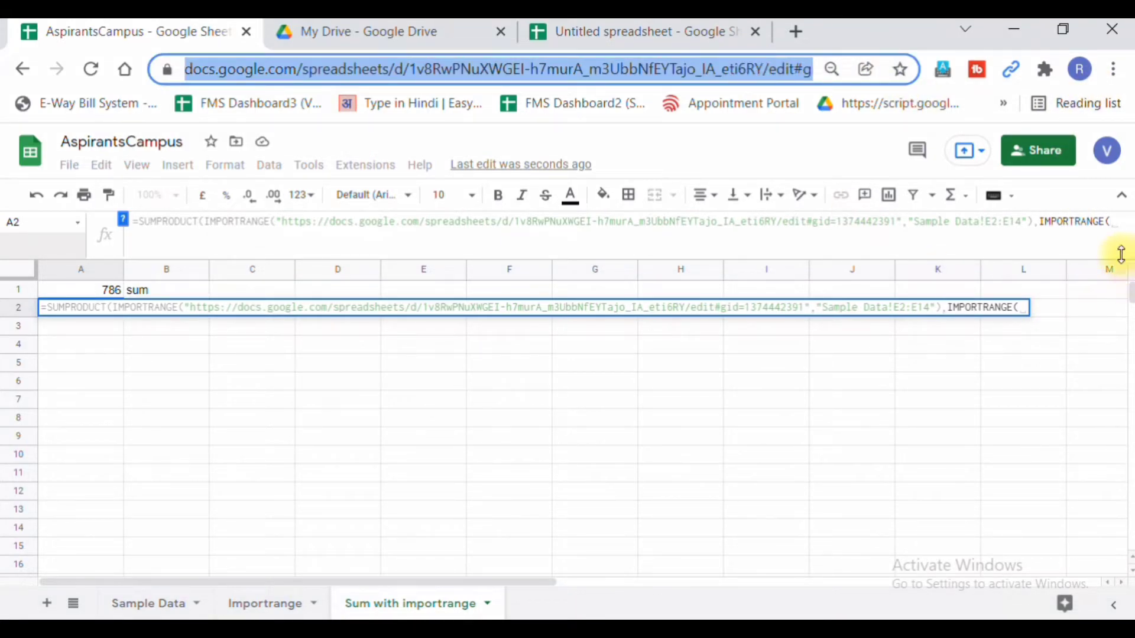
left_click(1111, 222)
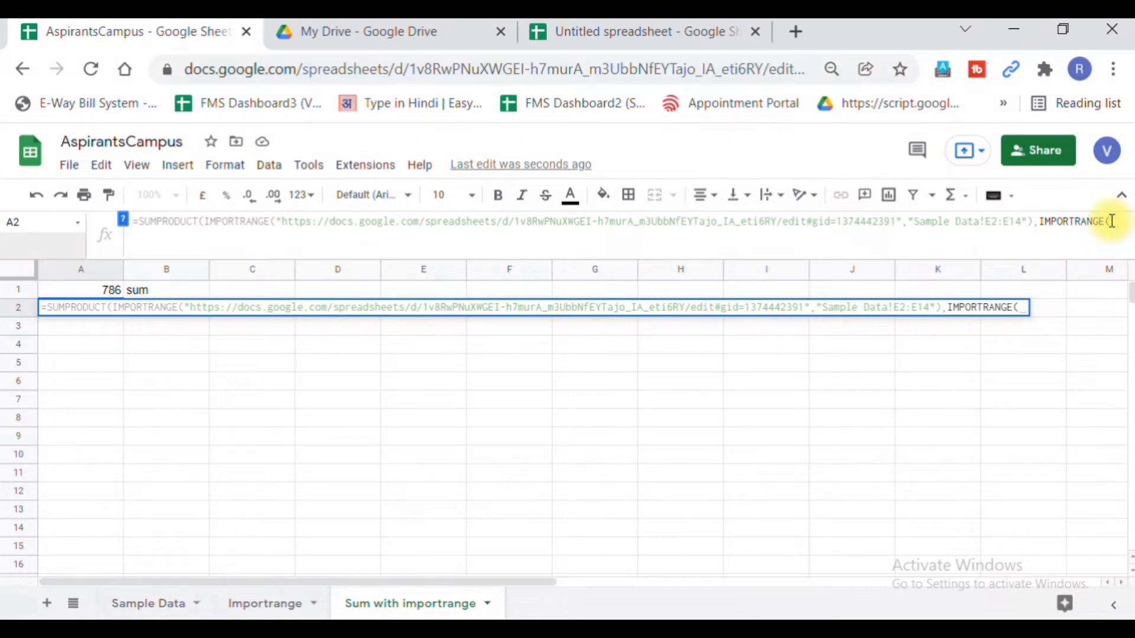
type("\"")
key("ctrl+v")
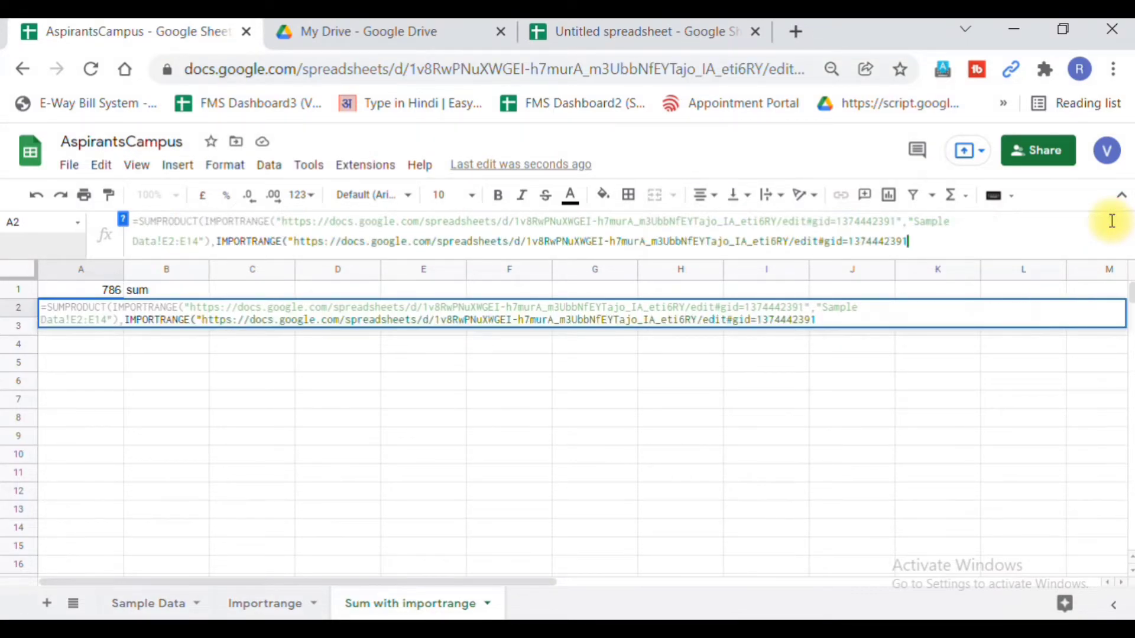
type("\"")
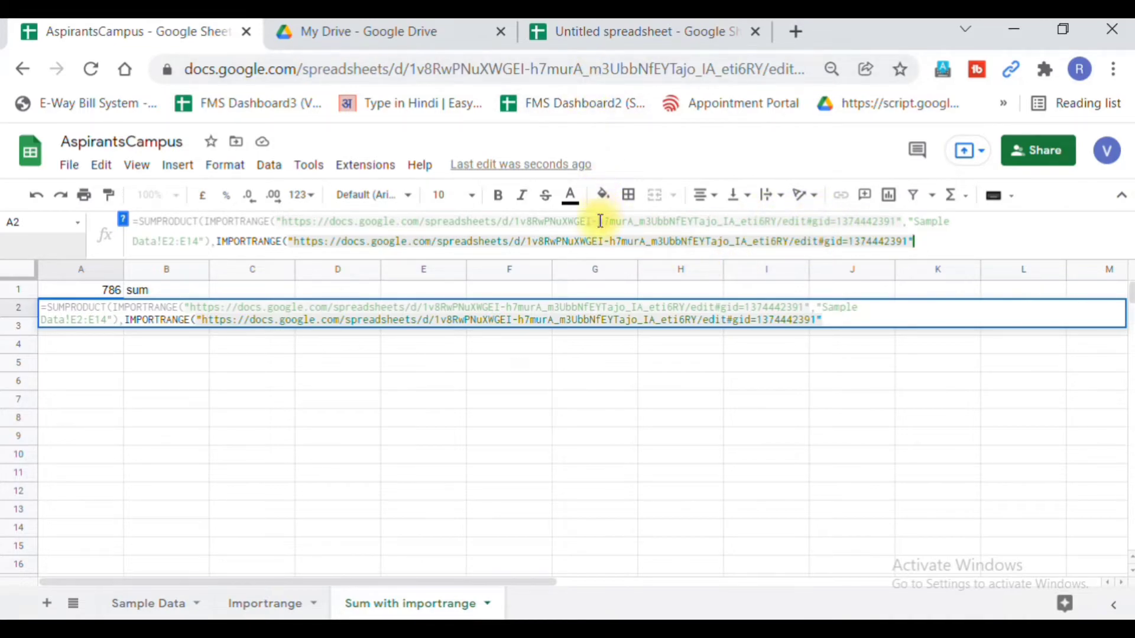
Step: Add "Sample Data!B2:B14" as the second IMPORTRANGE's second argument, checking on Sample Data where the Region values begin
left_click(932, 241)
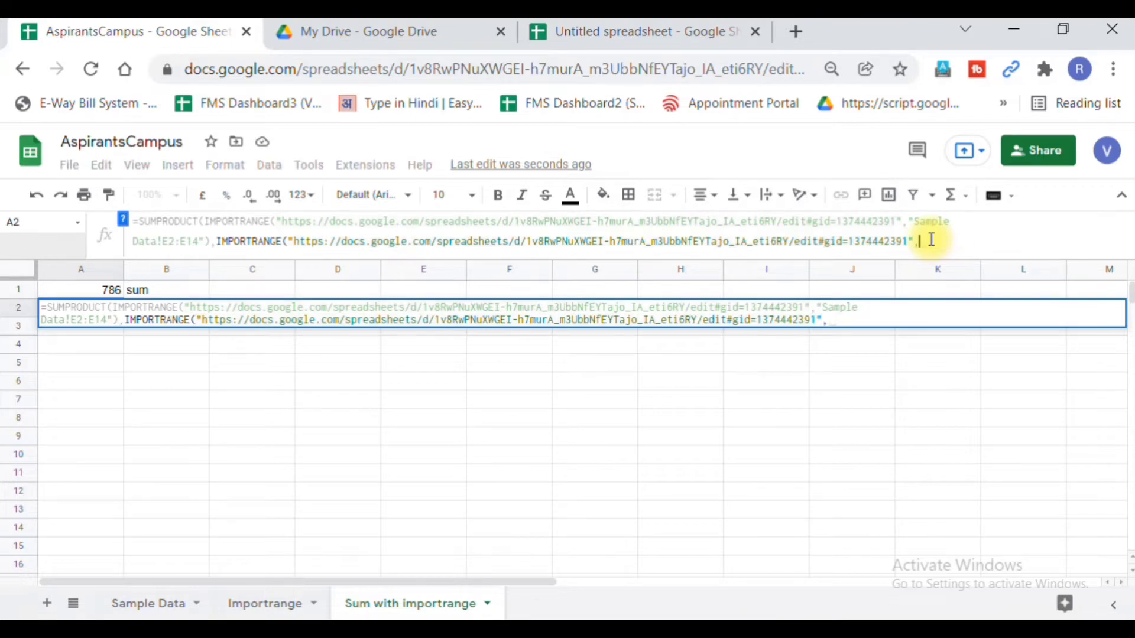
type(",\"Sample")
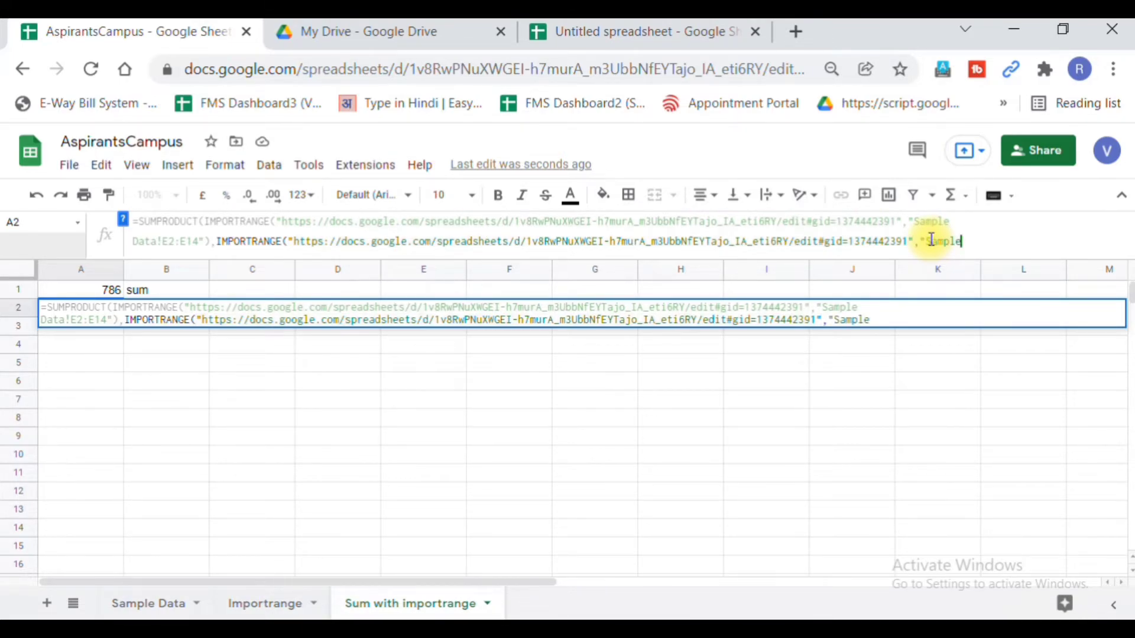
type(" Data!")
left_click(148, 603)
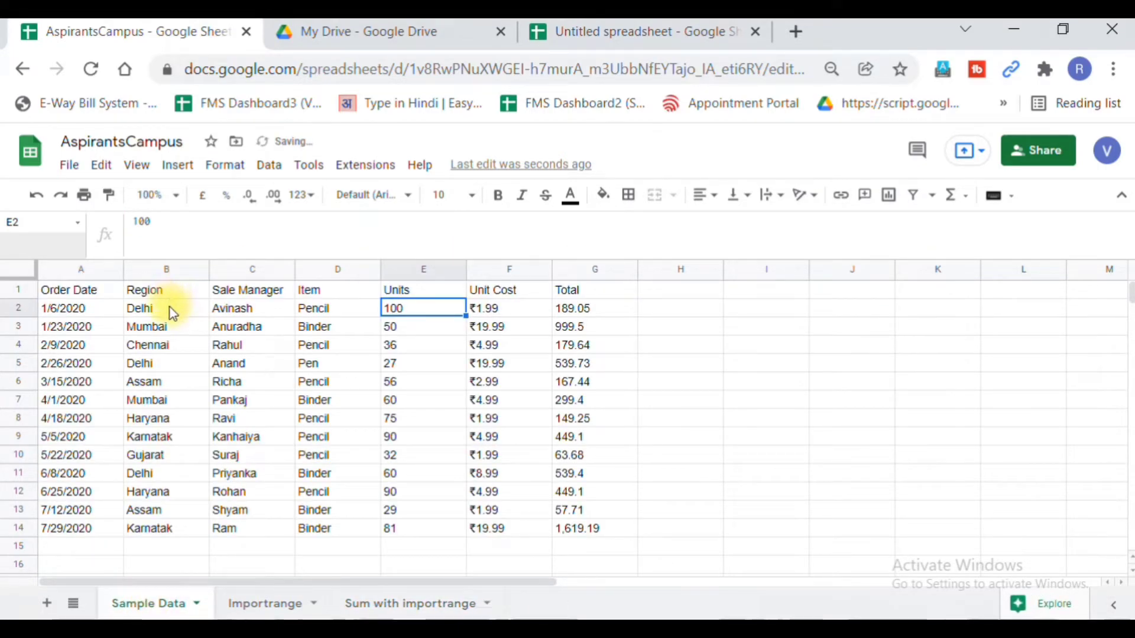
left_click(365, 603)
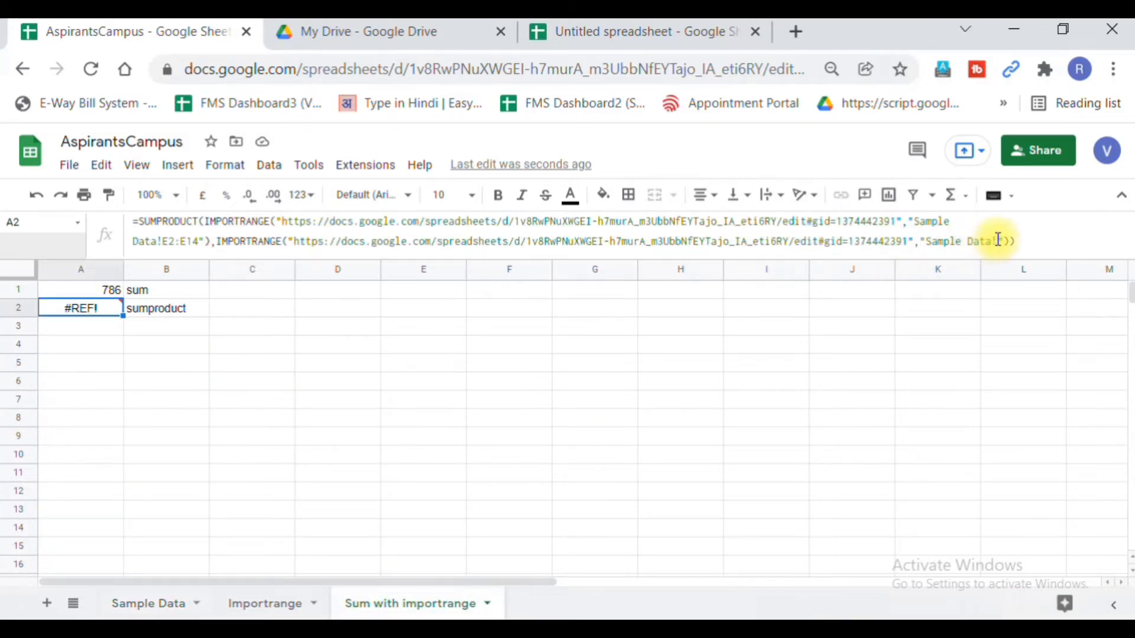
left_click(999, 239)
type("B2")
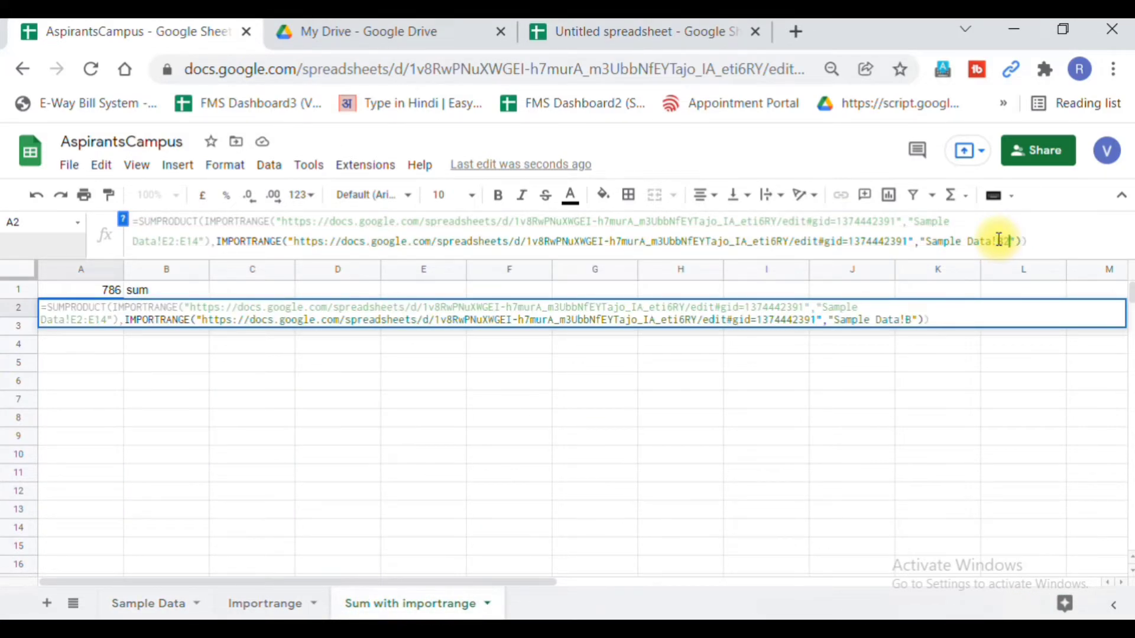
type(":B14")
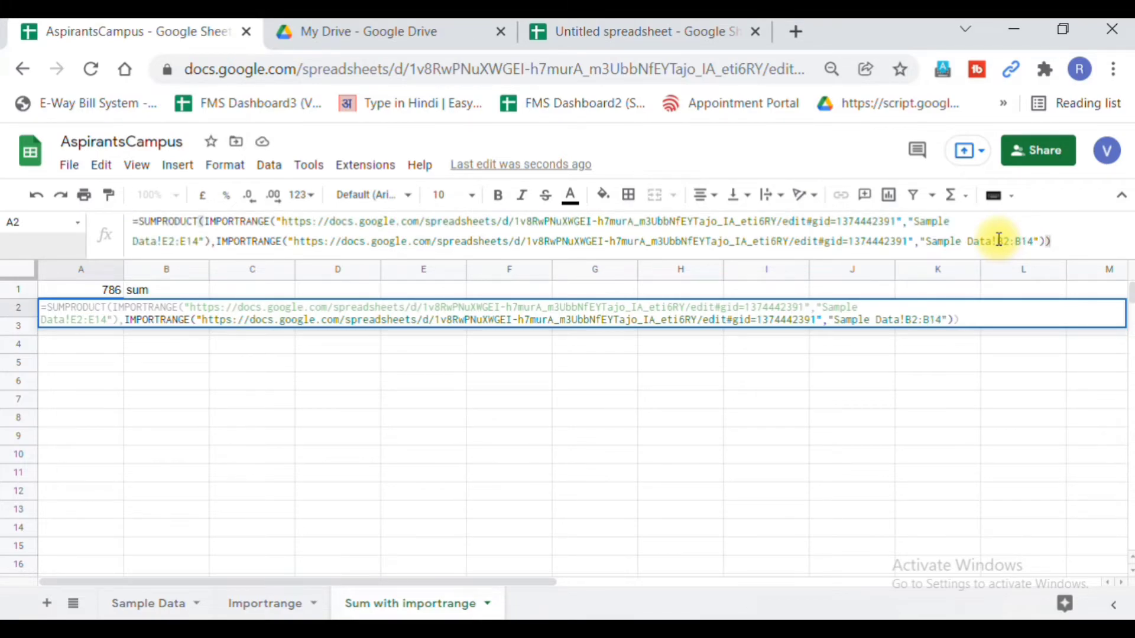
Step: Compare the second IMPORTRANGE with "Delhi", close and enter the SUMPRODUCT formula, and check its result against the Delhi rows on Sample Data
key("BackSpace")
type("=")
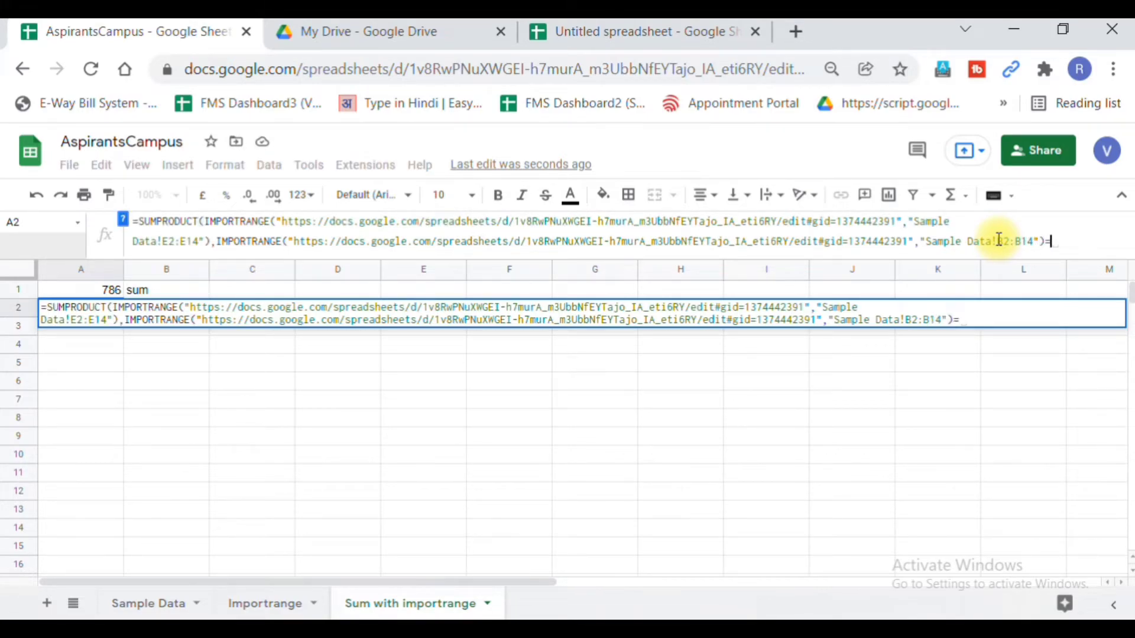
type("\"De")
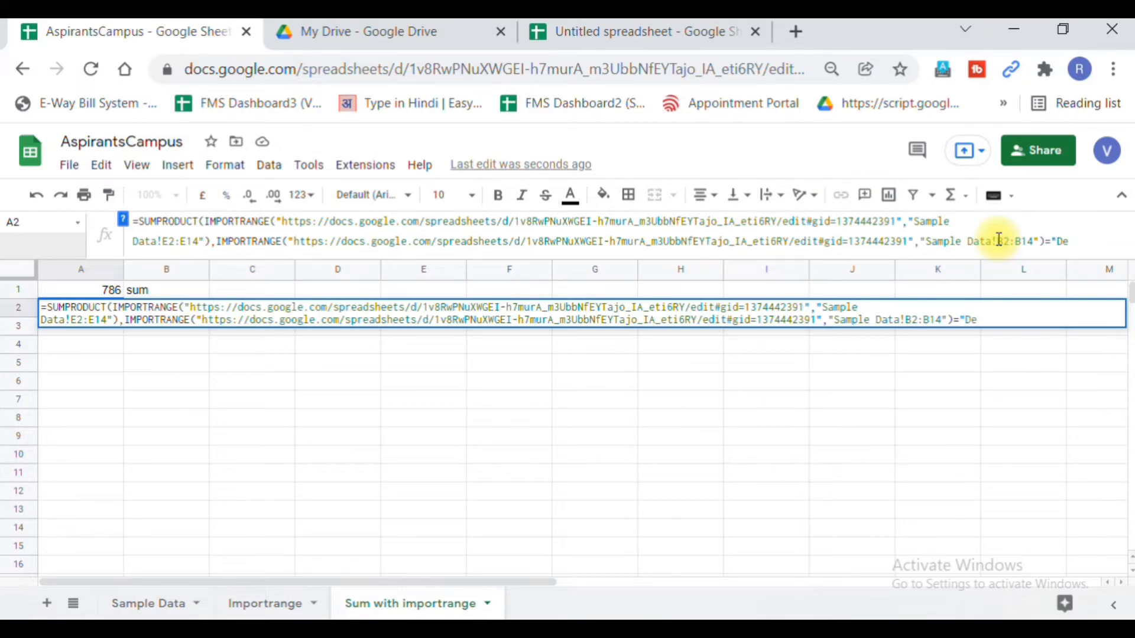
type("lhi\"")
key("Left")
key("Left")
key("Left")
key("Left")
key("Left")
key("Left")
key("Left")
key("Left")
key("Right")
key("Right")
key("Right")
key("Right")
key("Right")
key("Right")
key("Right")
key("Right")
type(")")
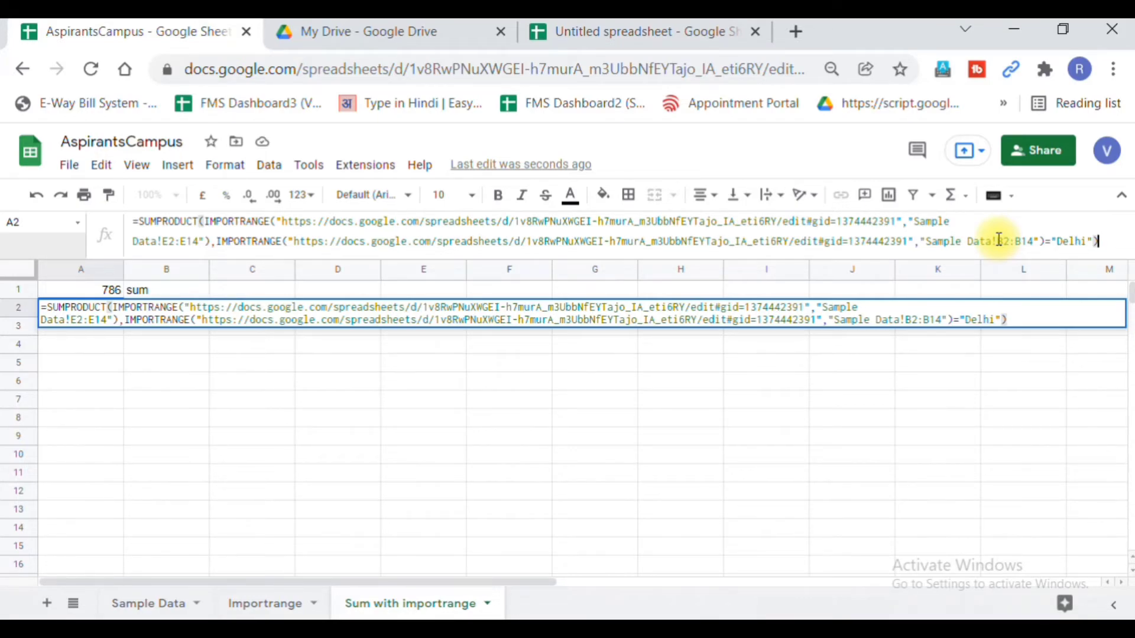
key("Return")
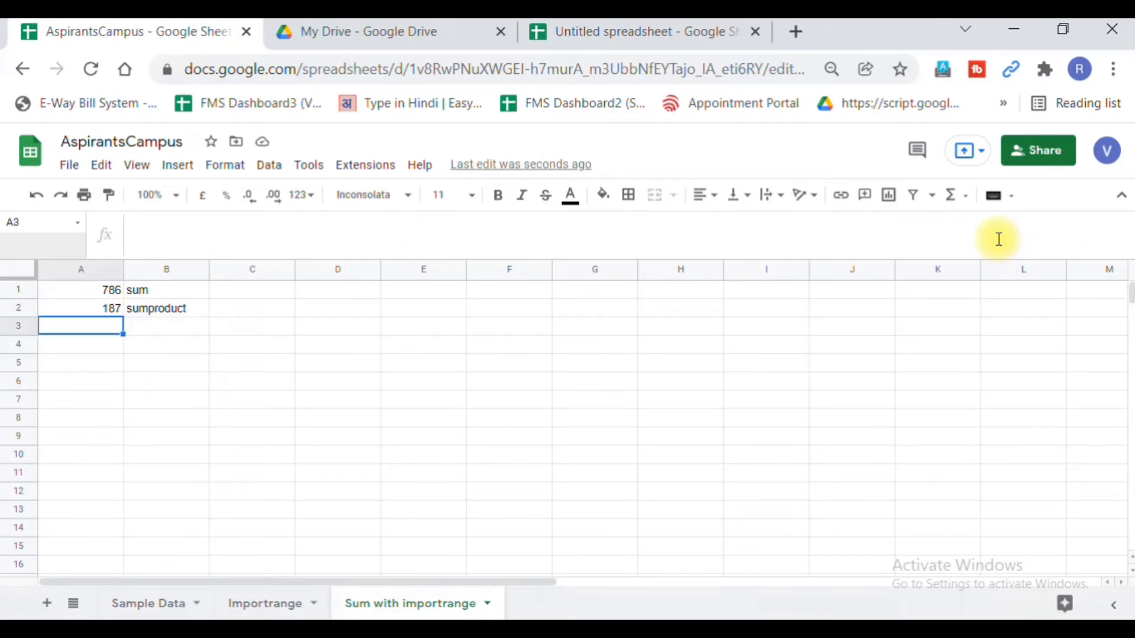
key("Up")
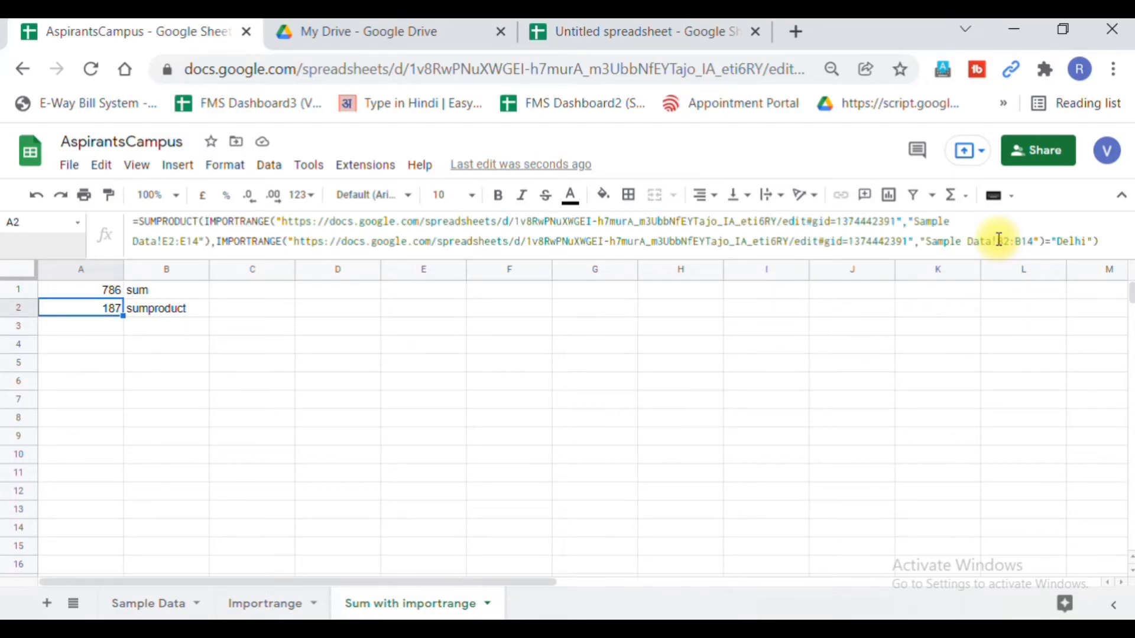
left_click(146, 600)
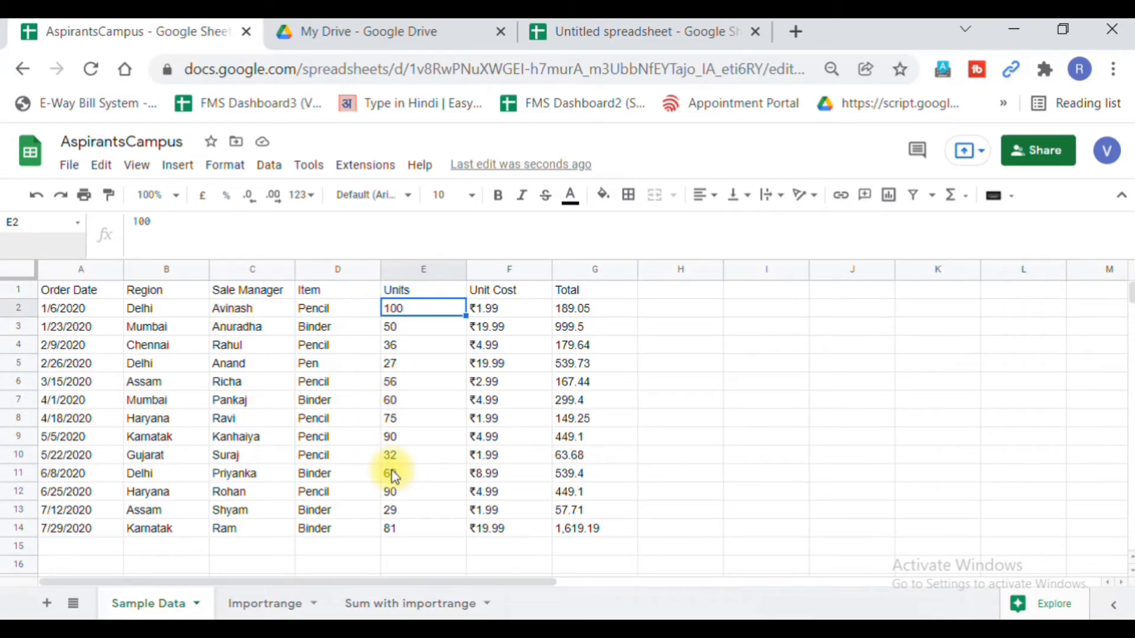
left_click(352, 609)
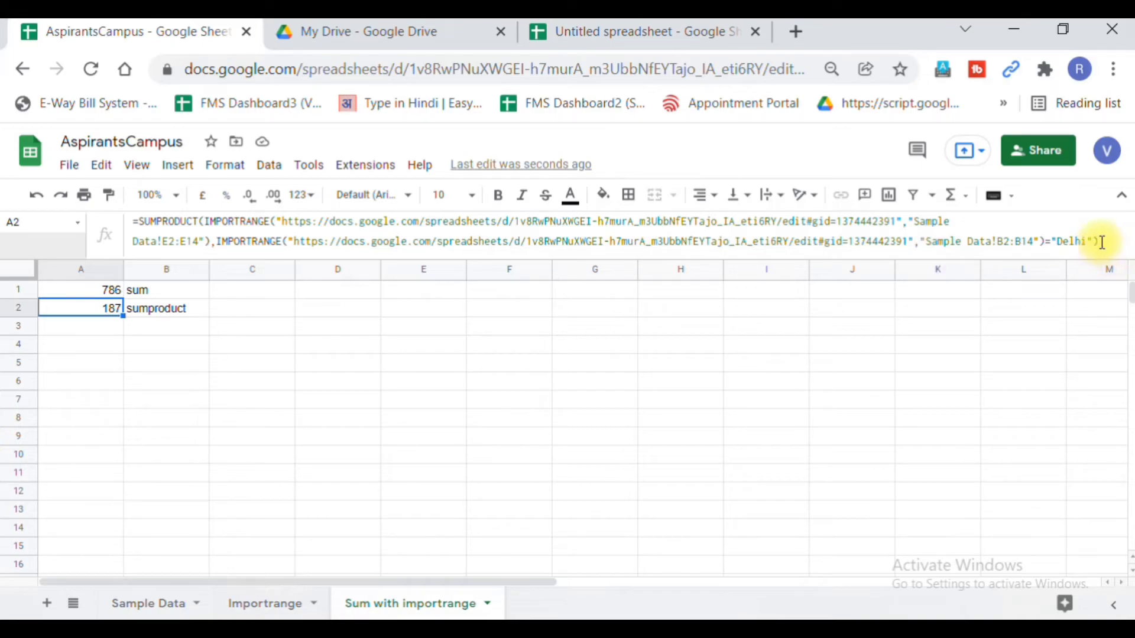
Step: Copy the full SUMPRODUCT formula text from A2 into cell A4
left_click_drag(1101, 242, 118, 183)
key("ctrl+c")
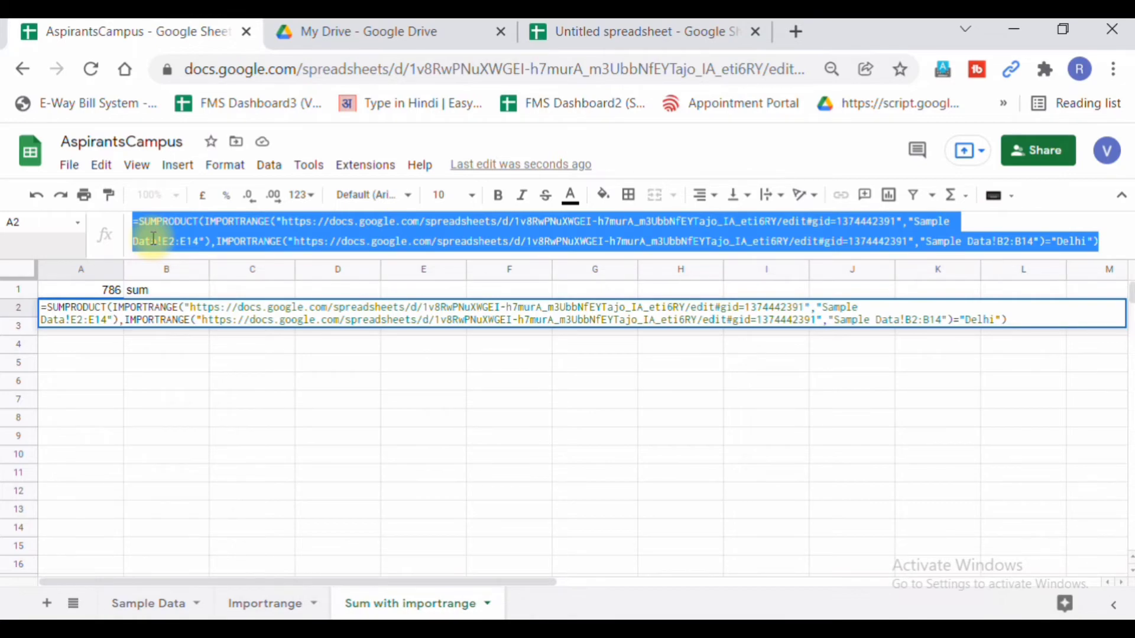
left_click(102, 349)
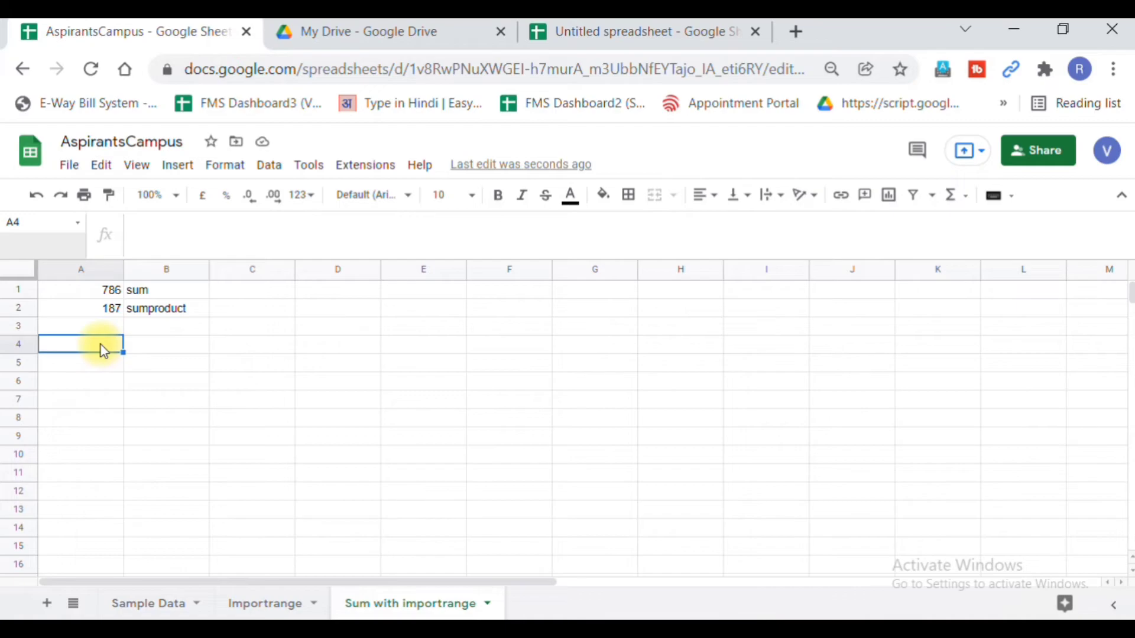
key("ctrl+v")
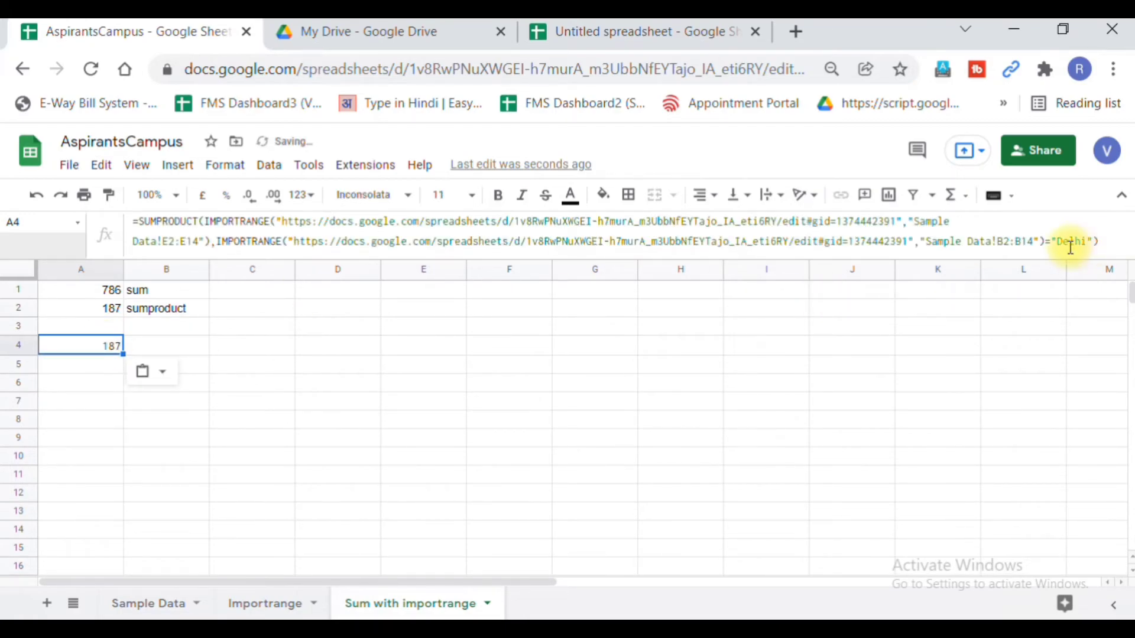
Step: Replace the "Delhi" criterion in A4's SUMPRODUCT formula with a reference to cell C1
left_click(1089, 242)
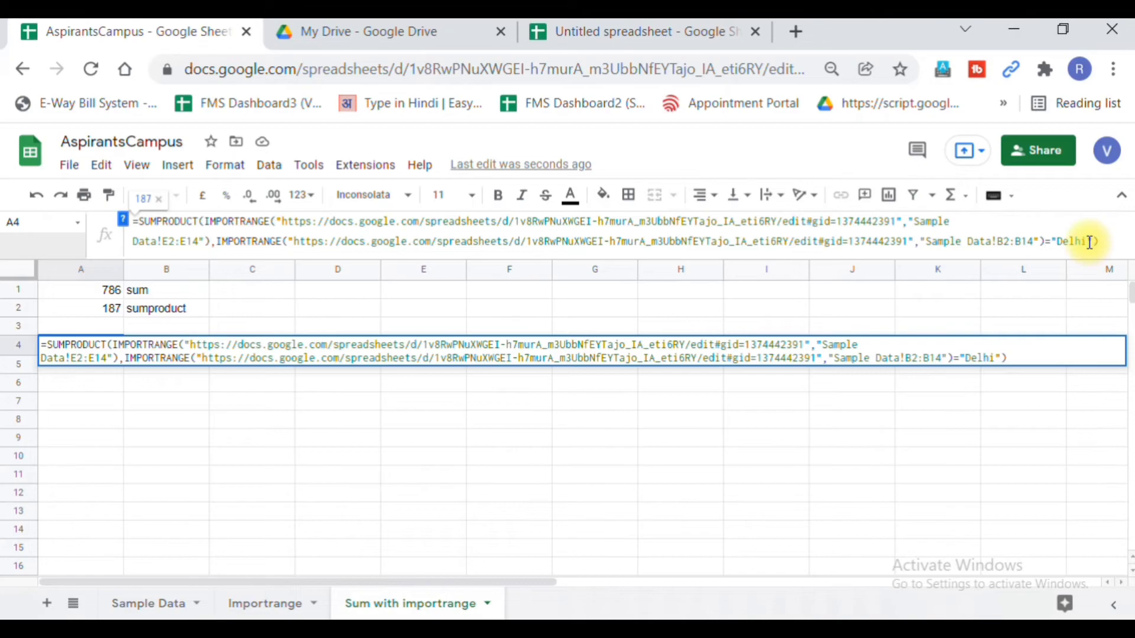
key("BackSpace")
key("BackSpace")
key("BackSpace")
key("BackSpace")
key("BackSpace")
key("BackSpace")
key("BackSpace")
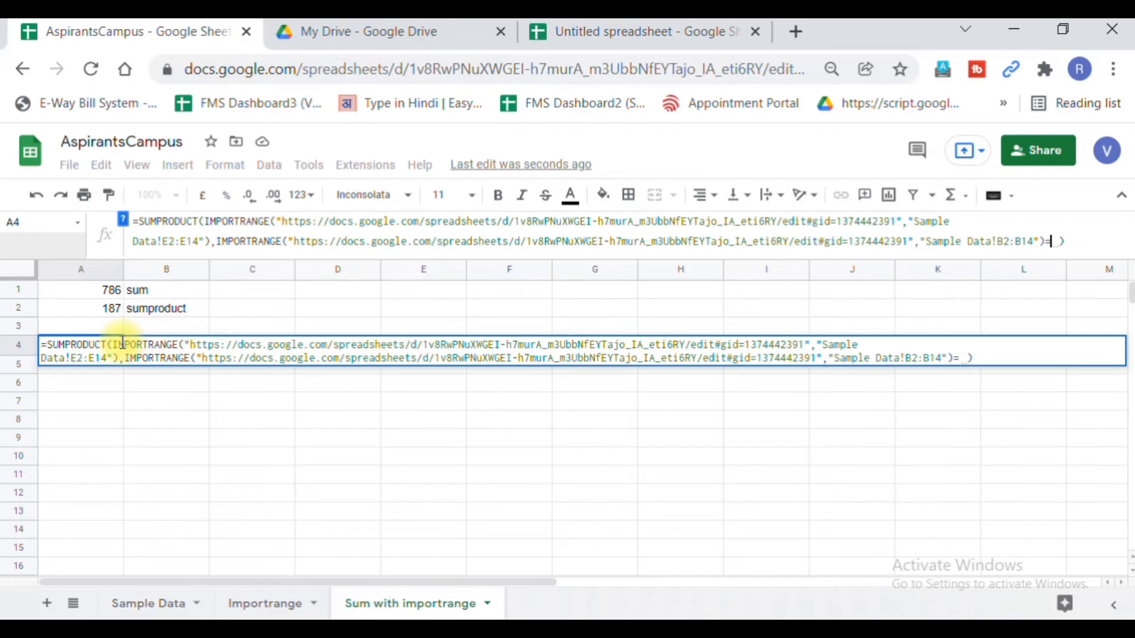
type("C1")
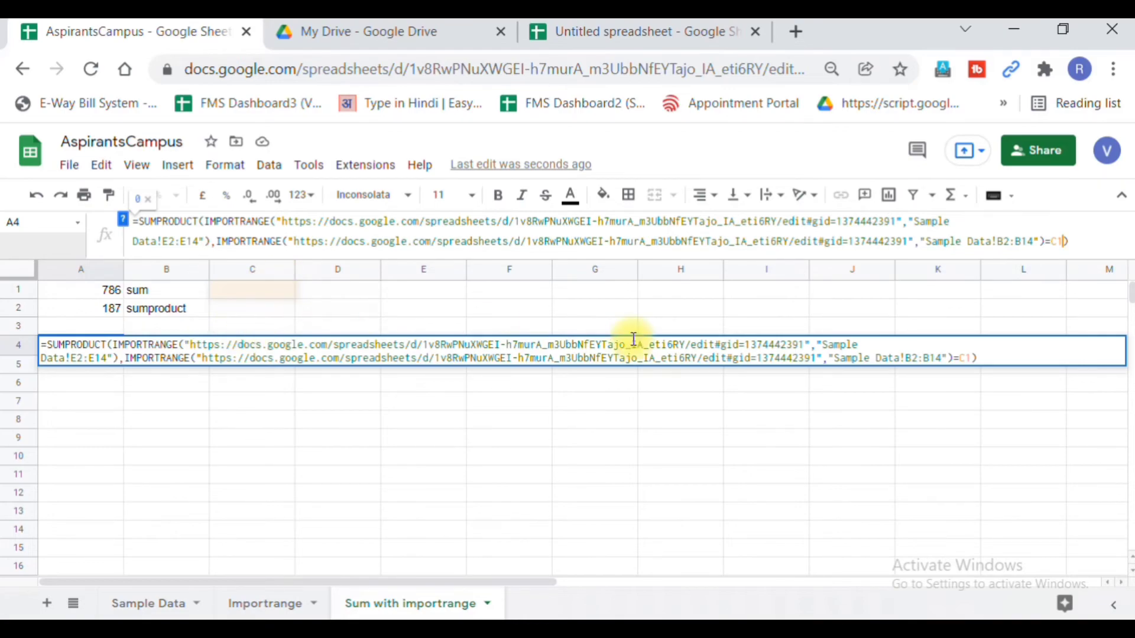
left_click(1075, 239)
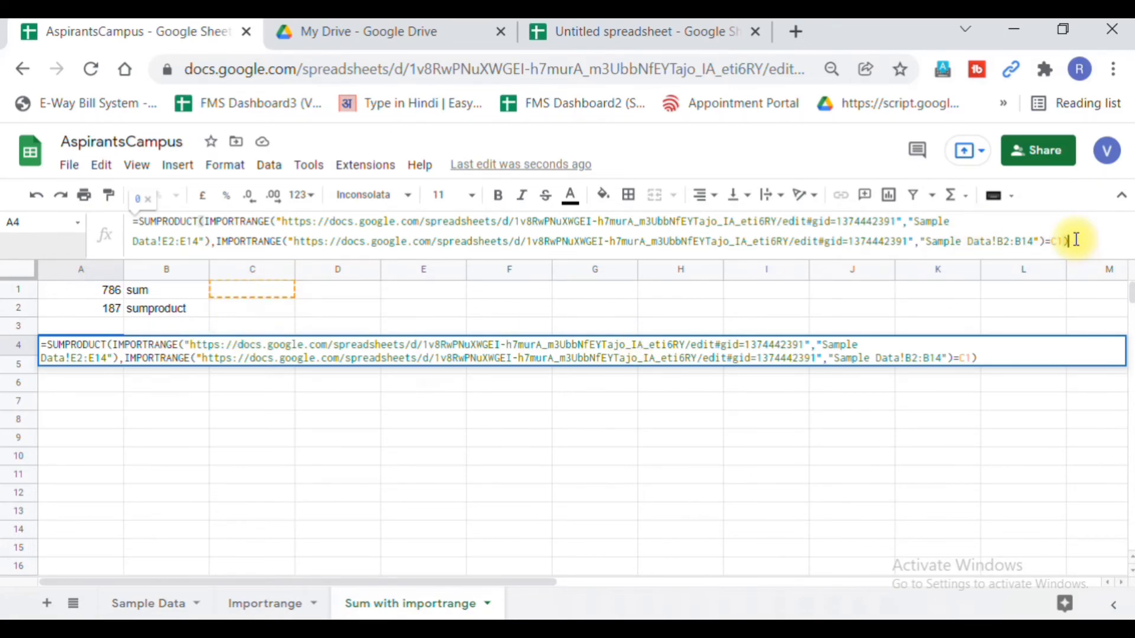
key("Return")
key("Up")
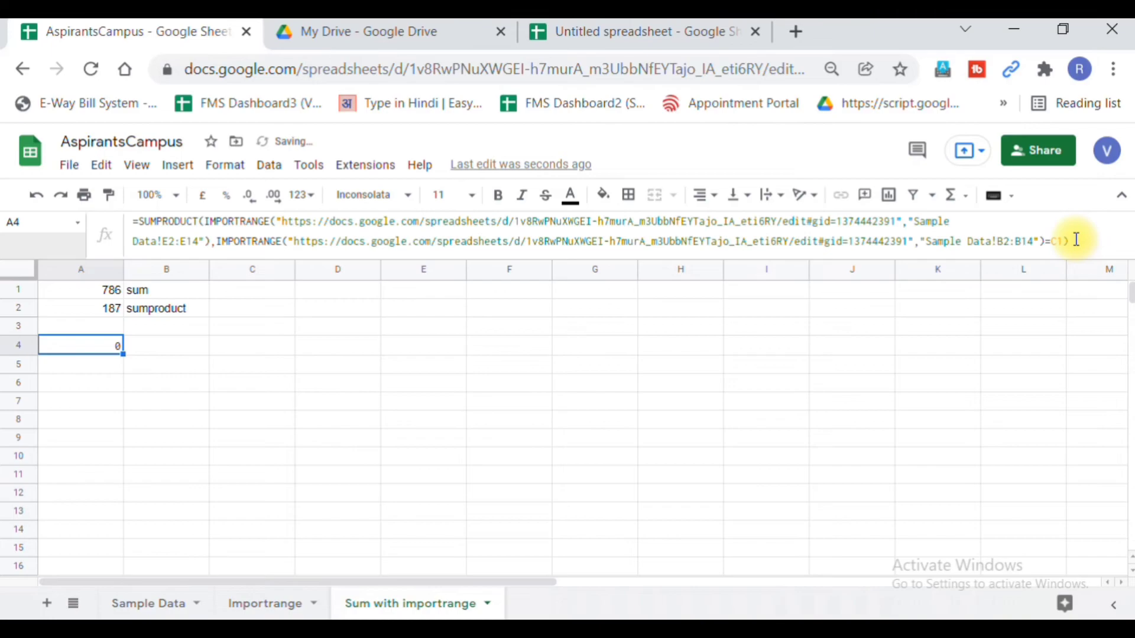
Step: Enter Delhi in cell C1 as the region criterion
key("Right")
key("Right")
key("Up")
key("Up")
key("Up")
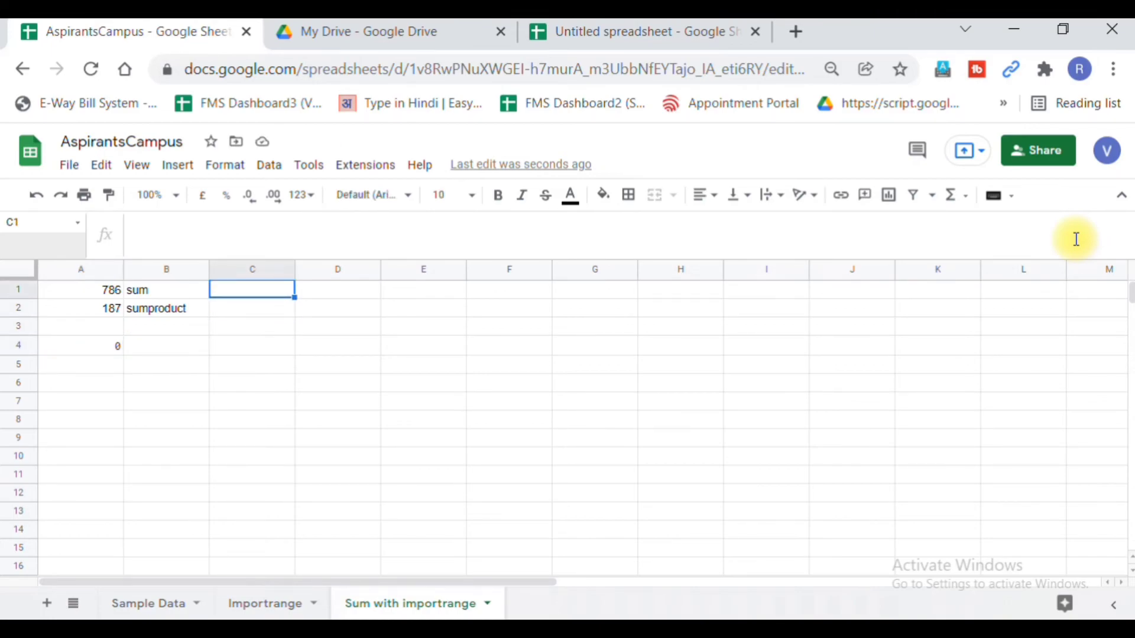
type("Delhi")
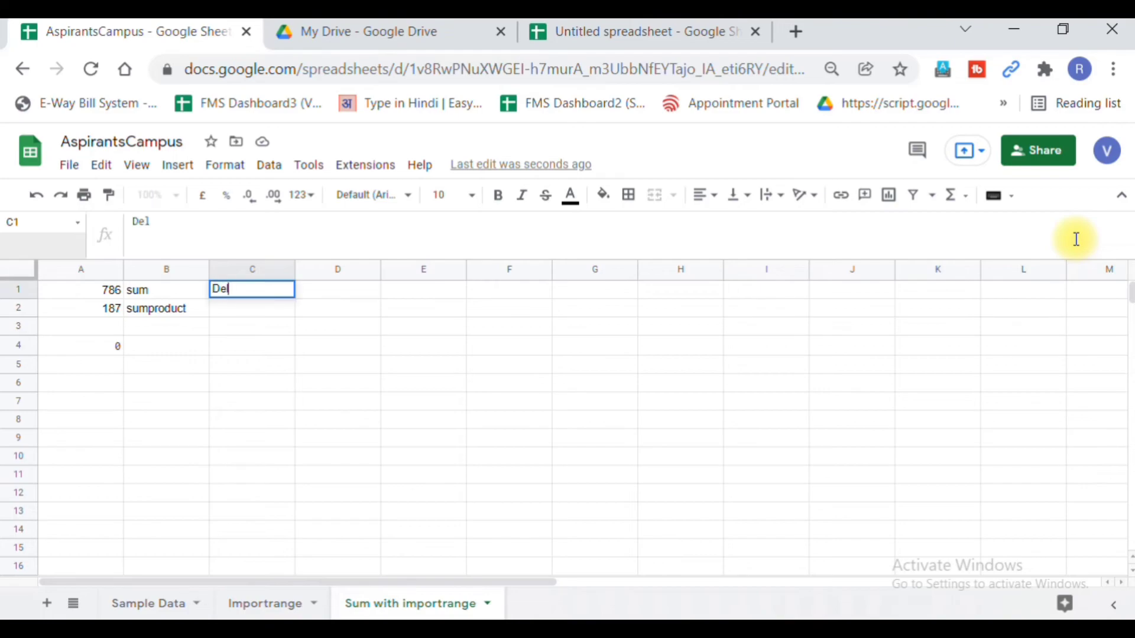
key("Return")
key("Down")
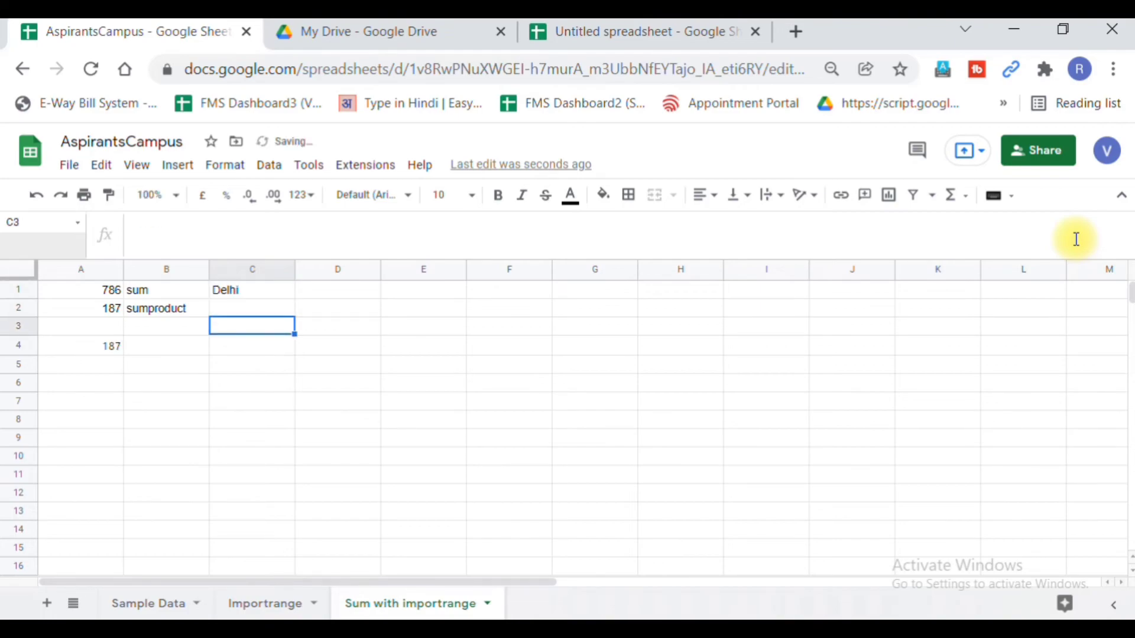
Step: Change the region criterion in cell C1 to Haryana
key("Down")
key("Left")
key("Left")
key("Right")
key("Up")
key("Up")
key("Right")
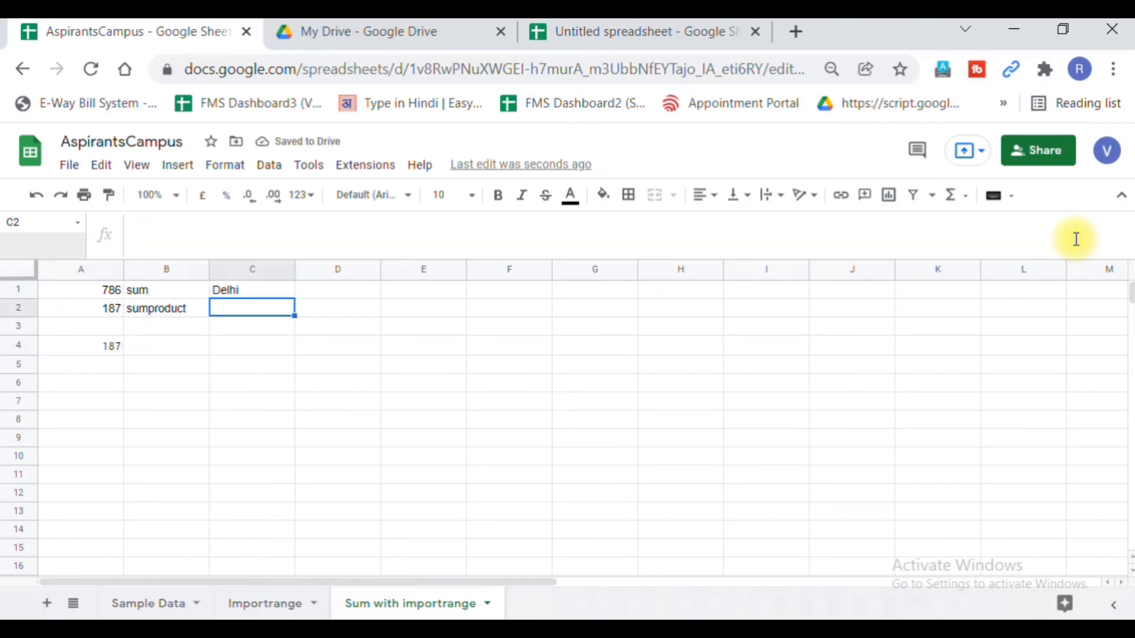
key("Up")
type("Haryana")
key("Return")
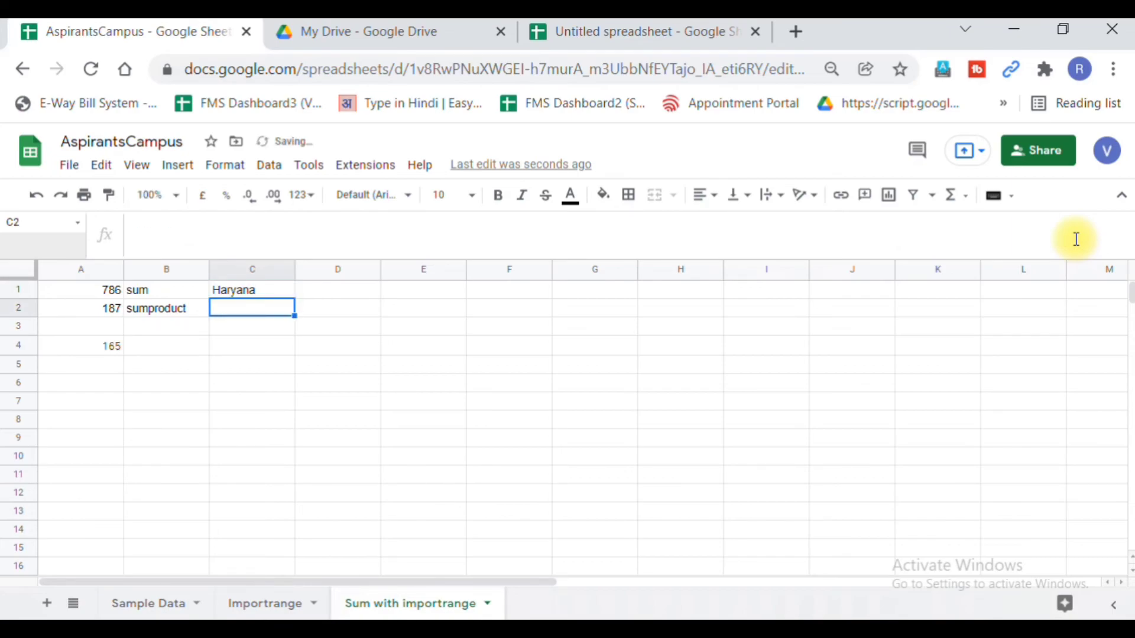
Step: Change the region criterion in cell C1 to Mumbai
key("Up")
type("Mumbai")
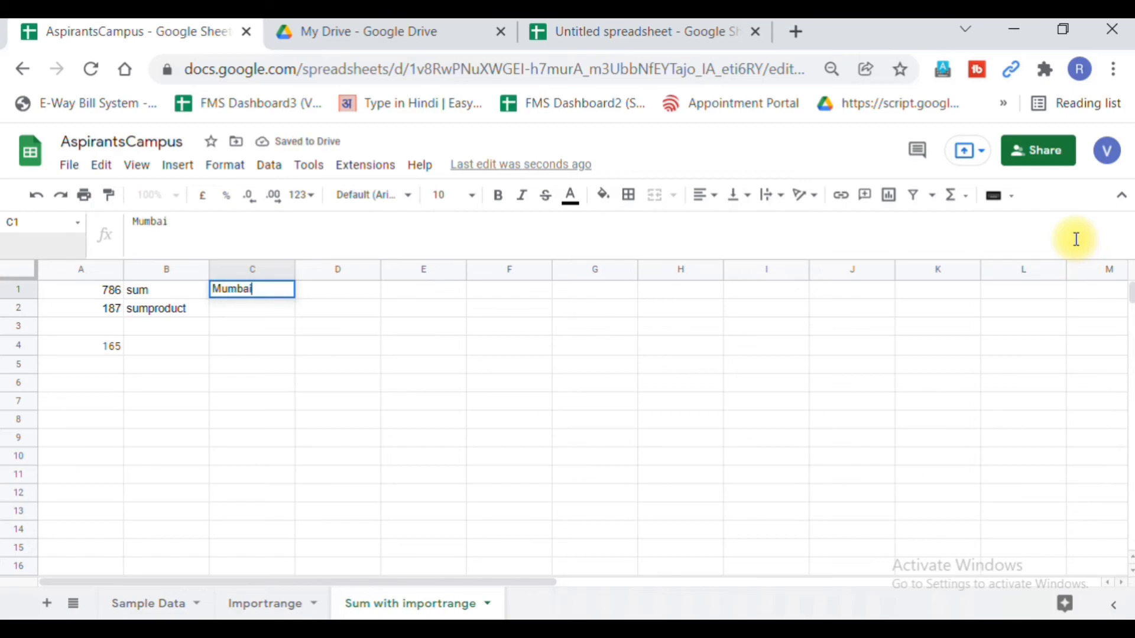
key("Return")
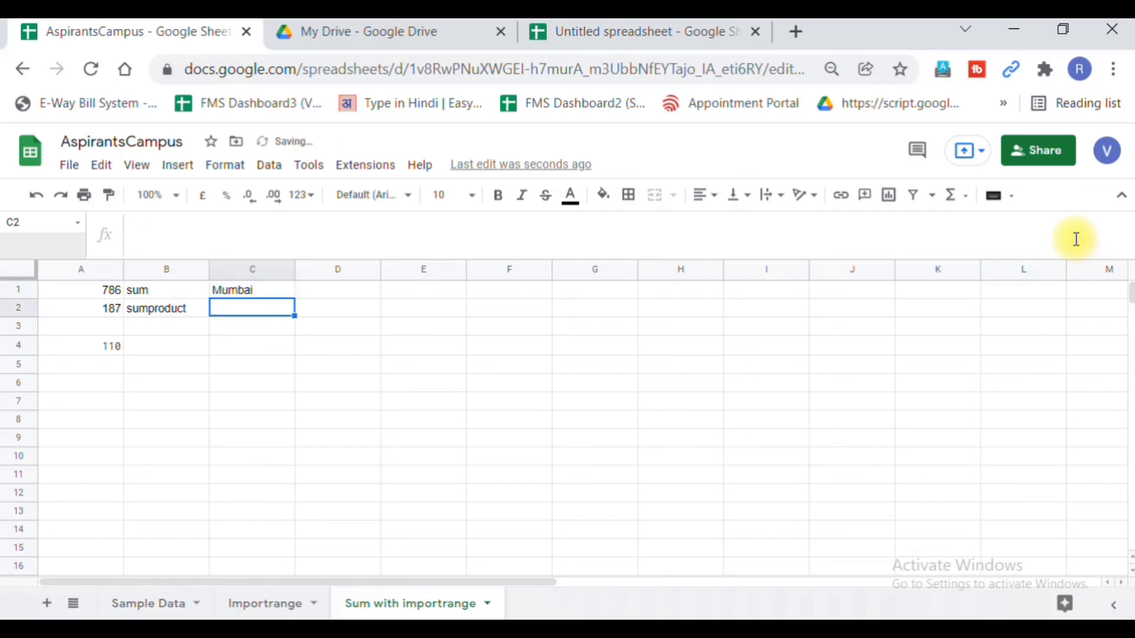
key("Up")
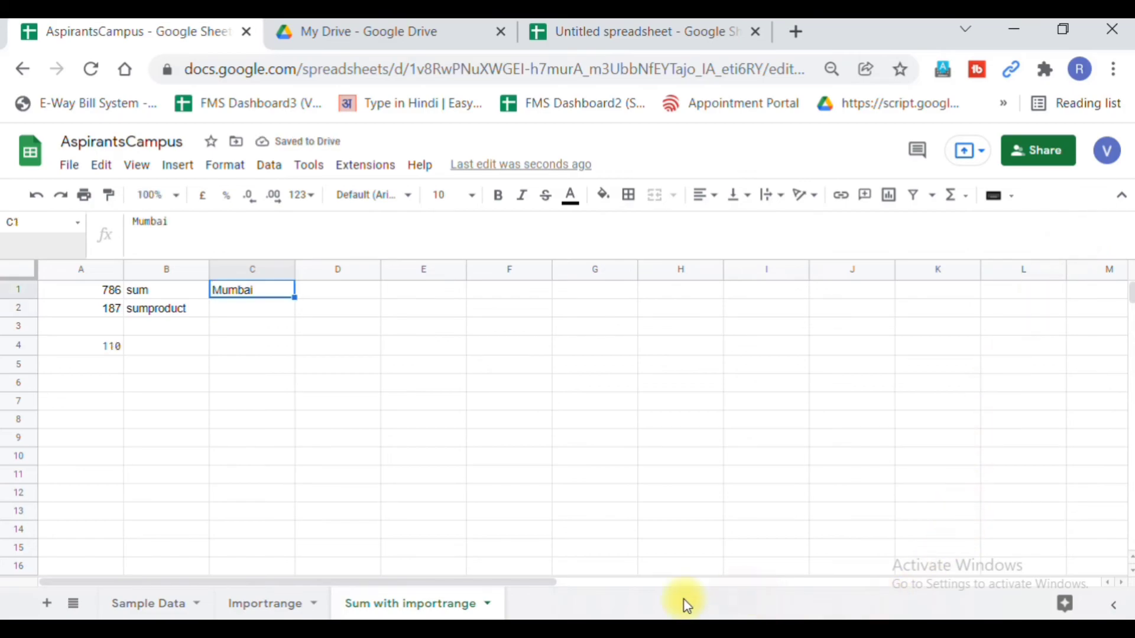
Step: Examine the Units and Unit Cost columns on Sample Data, and return to the Sum with importrange sheet
left_click(148, 609)
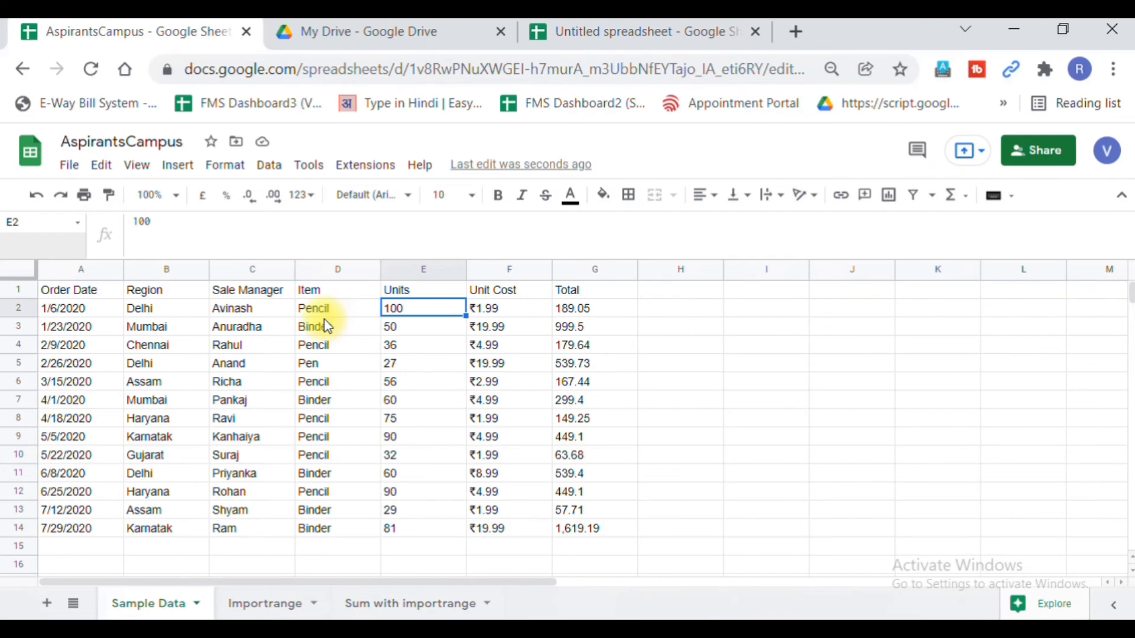
left_click(486, 312)
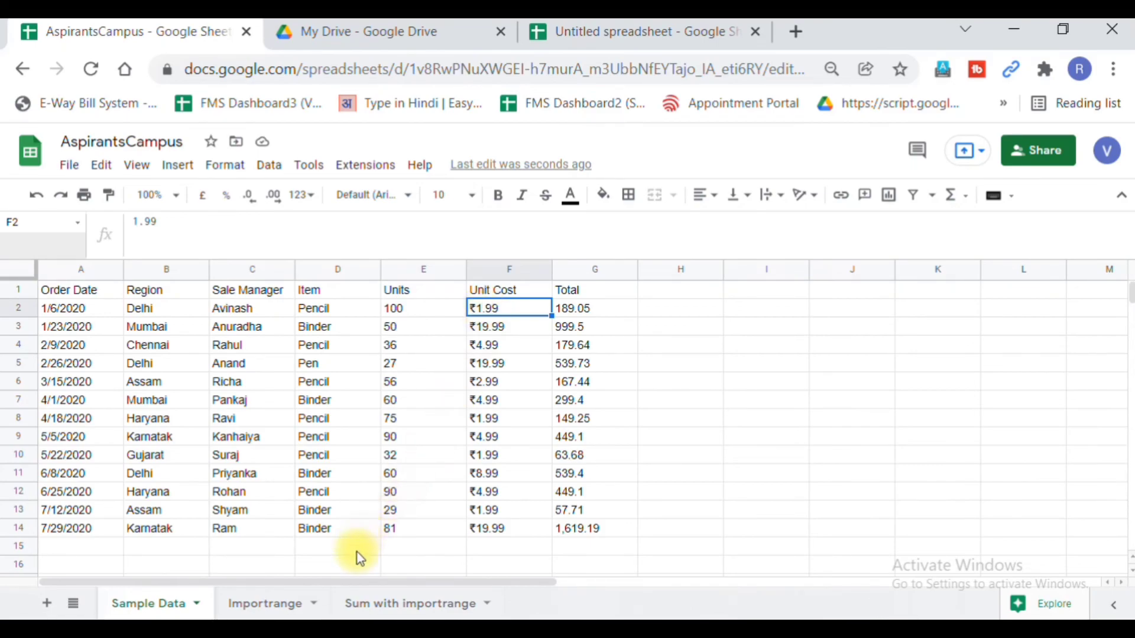
left_click(383, 606)
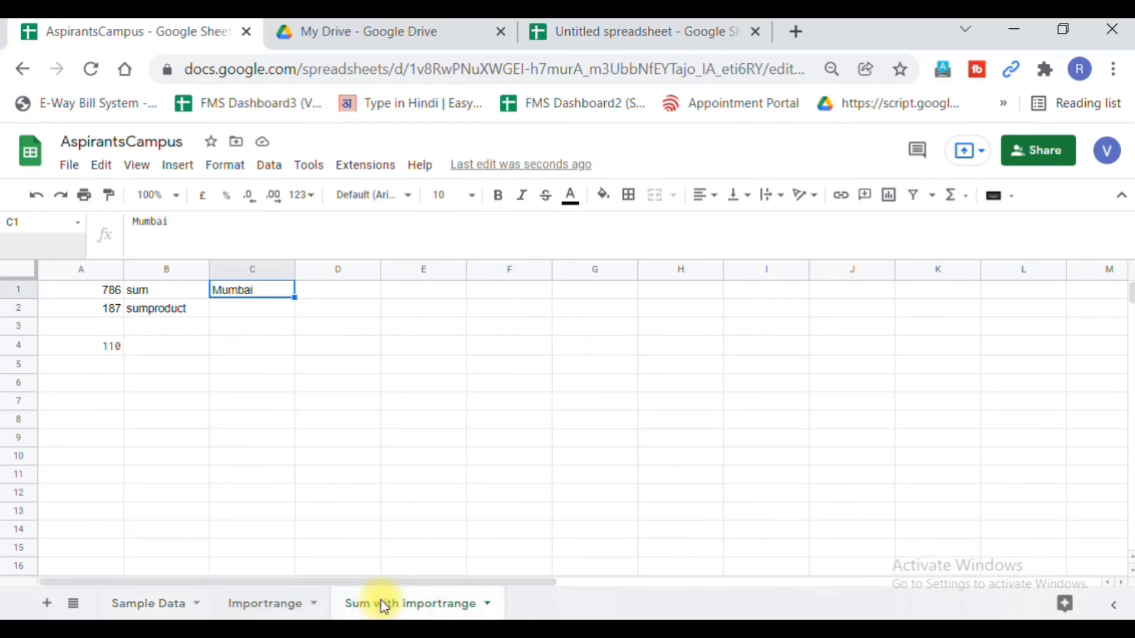